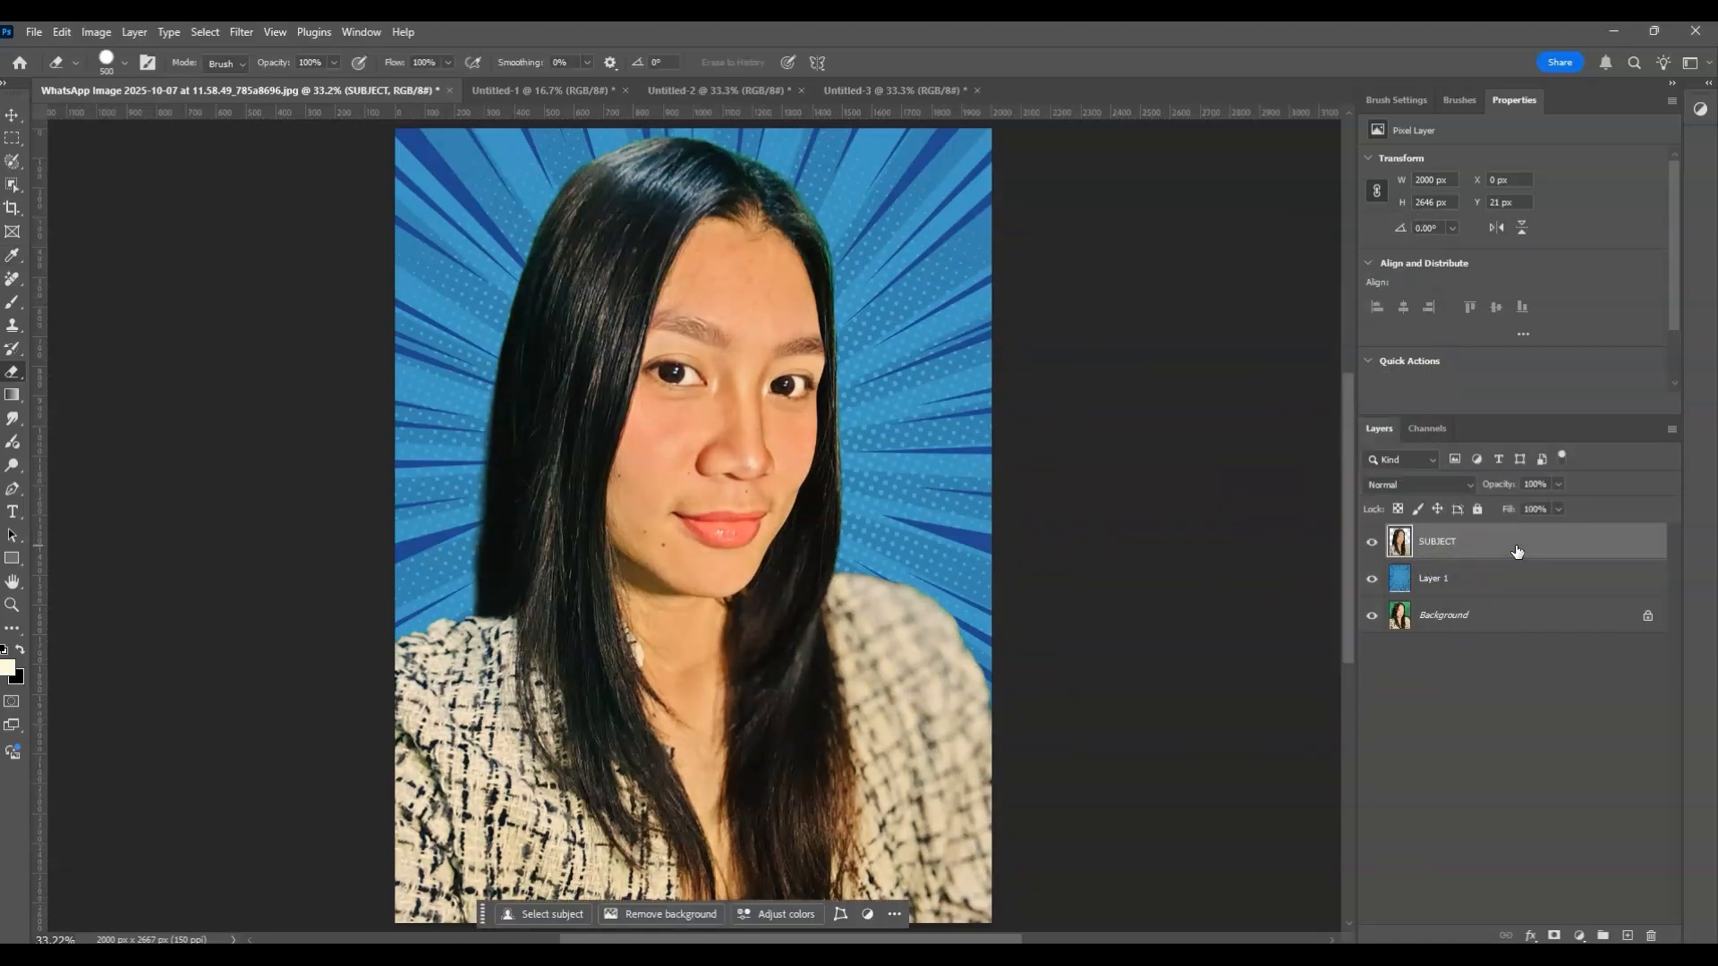
pyautogui.hotkey('ctrl', 'j')
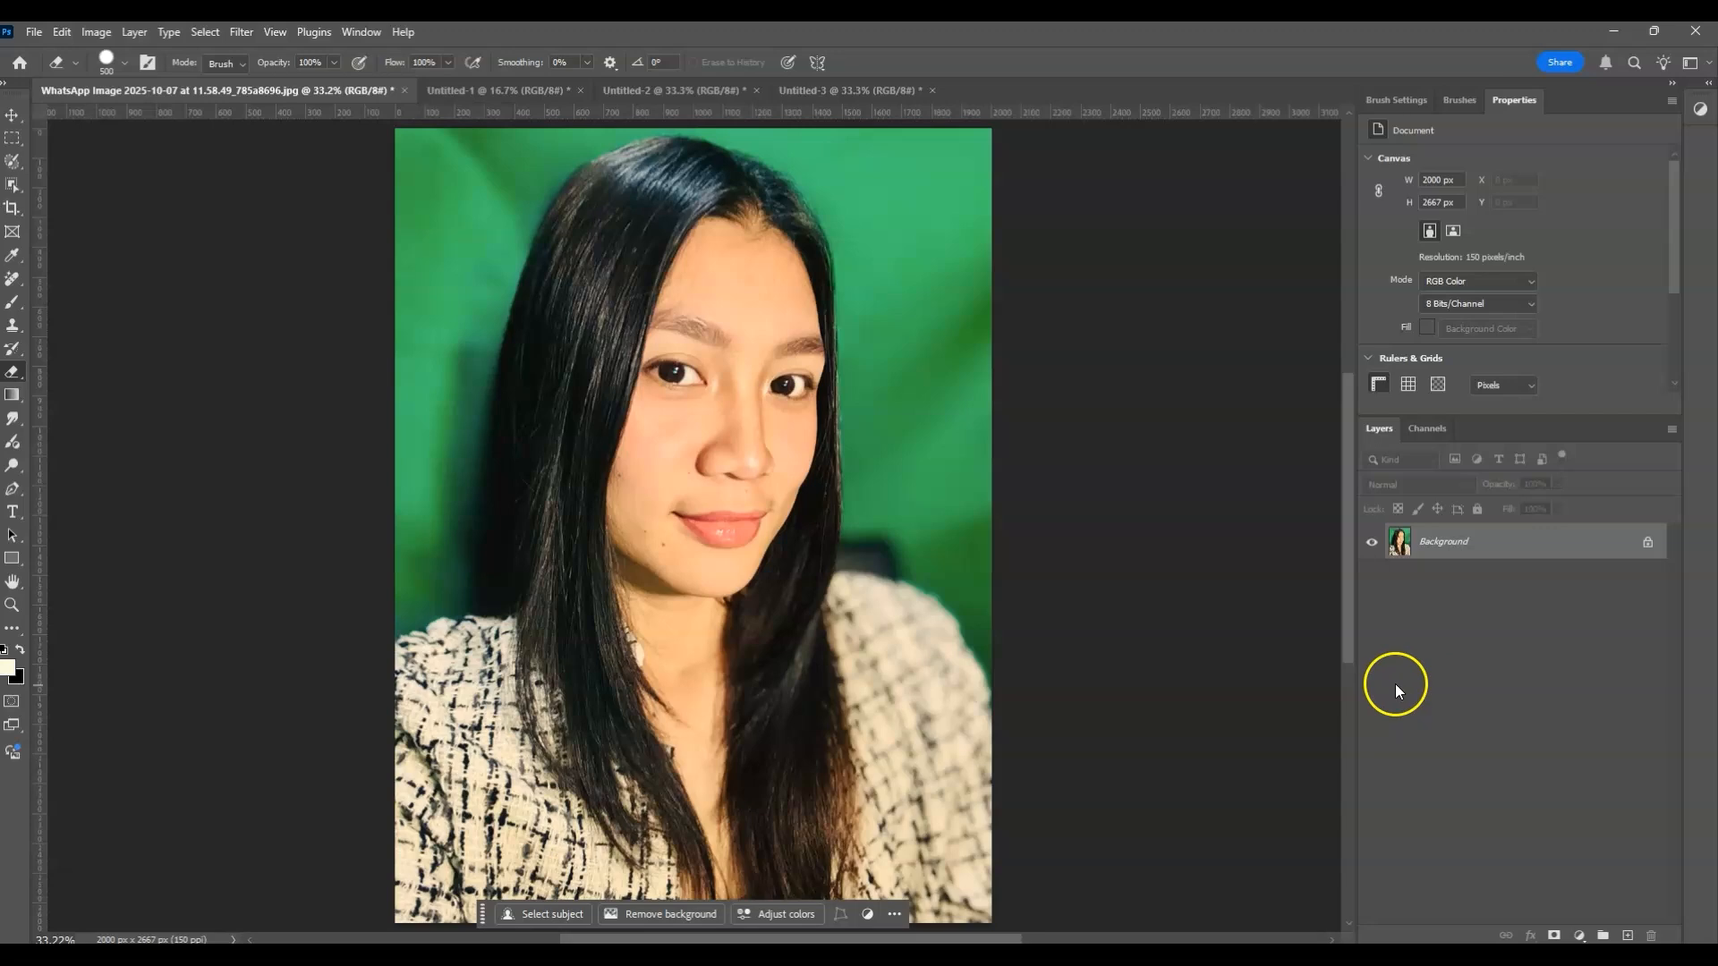
# Check the portrait photo's pixel dimensions and resolution in the Image Size settings
pyautogui.click(1340, 623)
pyautogui.click(93, 32)
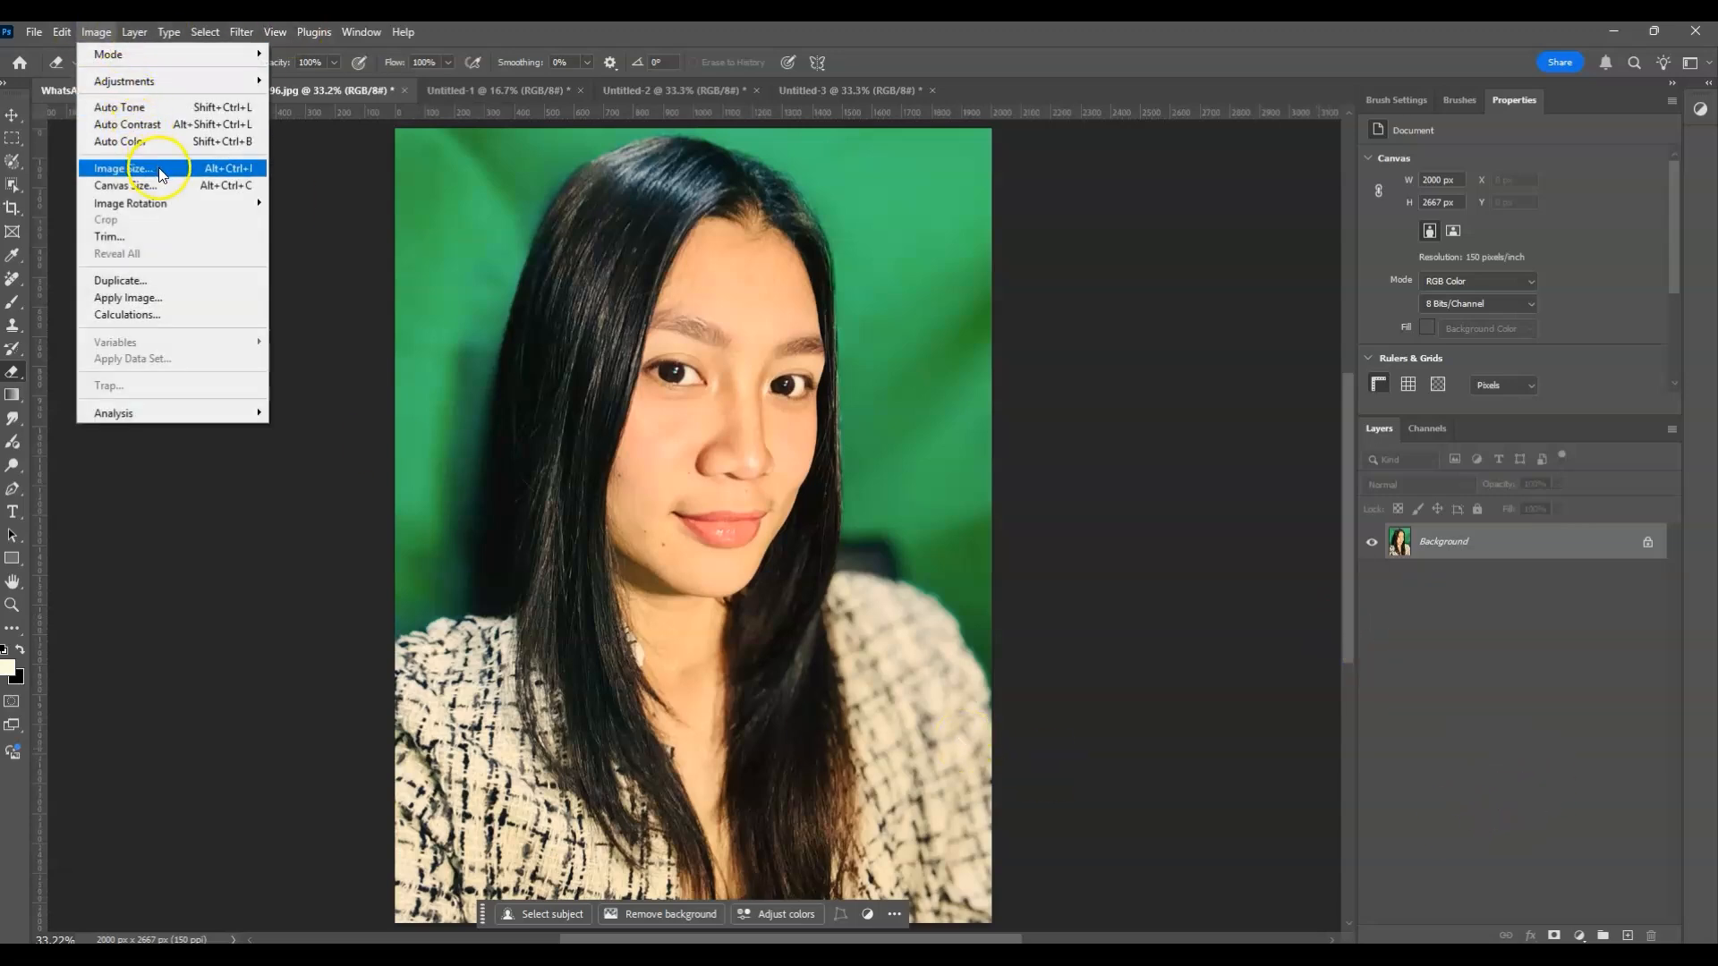
pyautogui.click(135, 168)
pyautogui.click(419, 209)
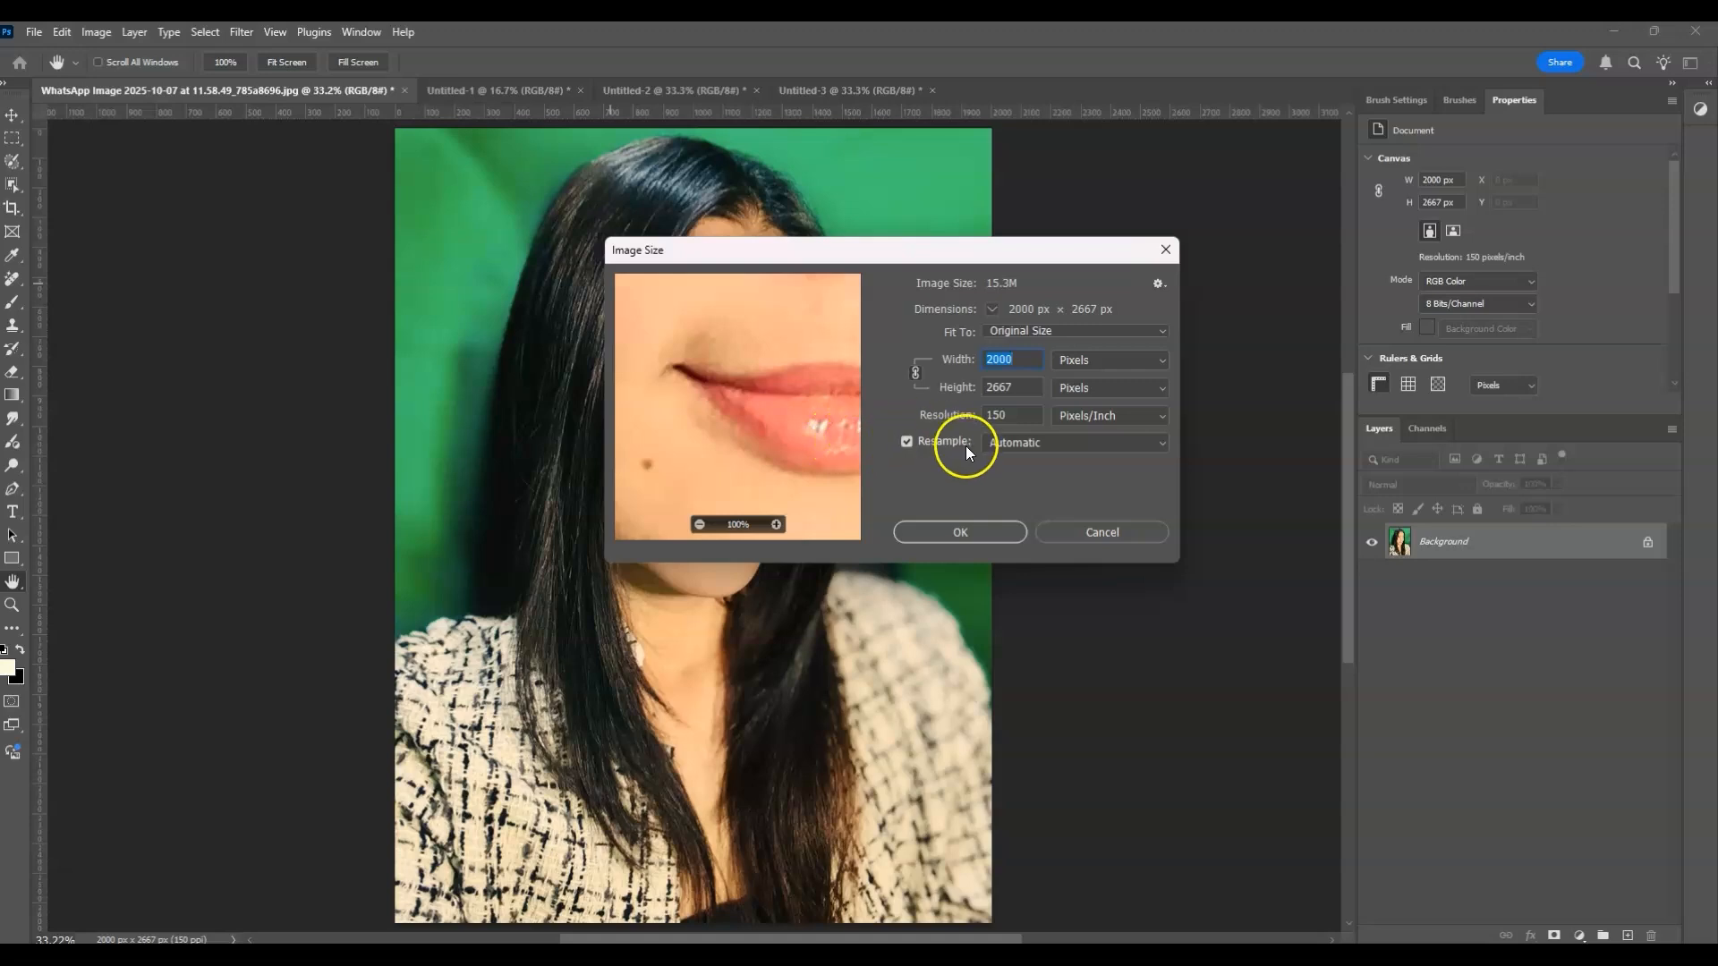
pyautogui.click(1007, 415)
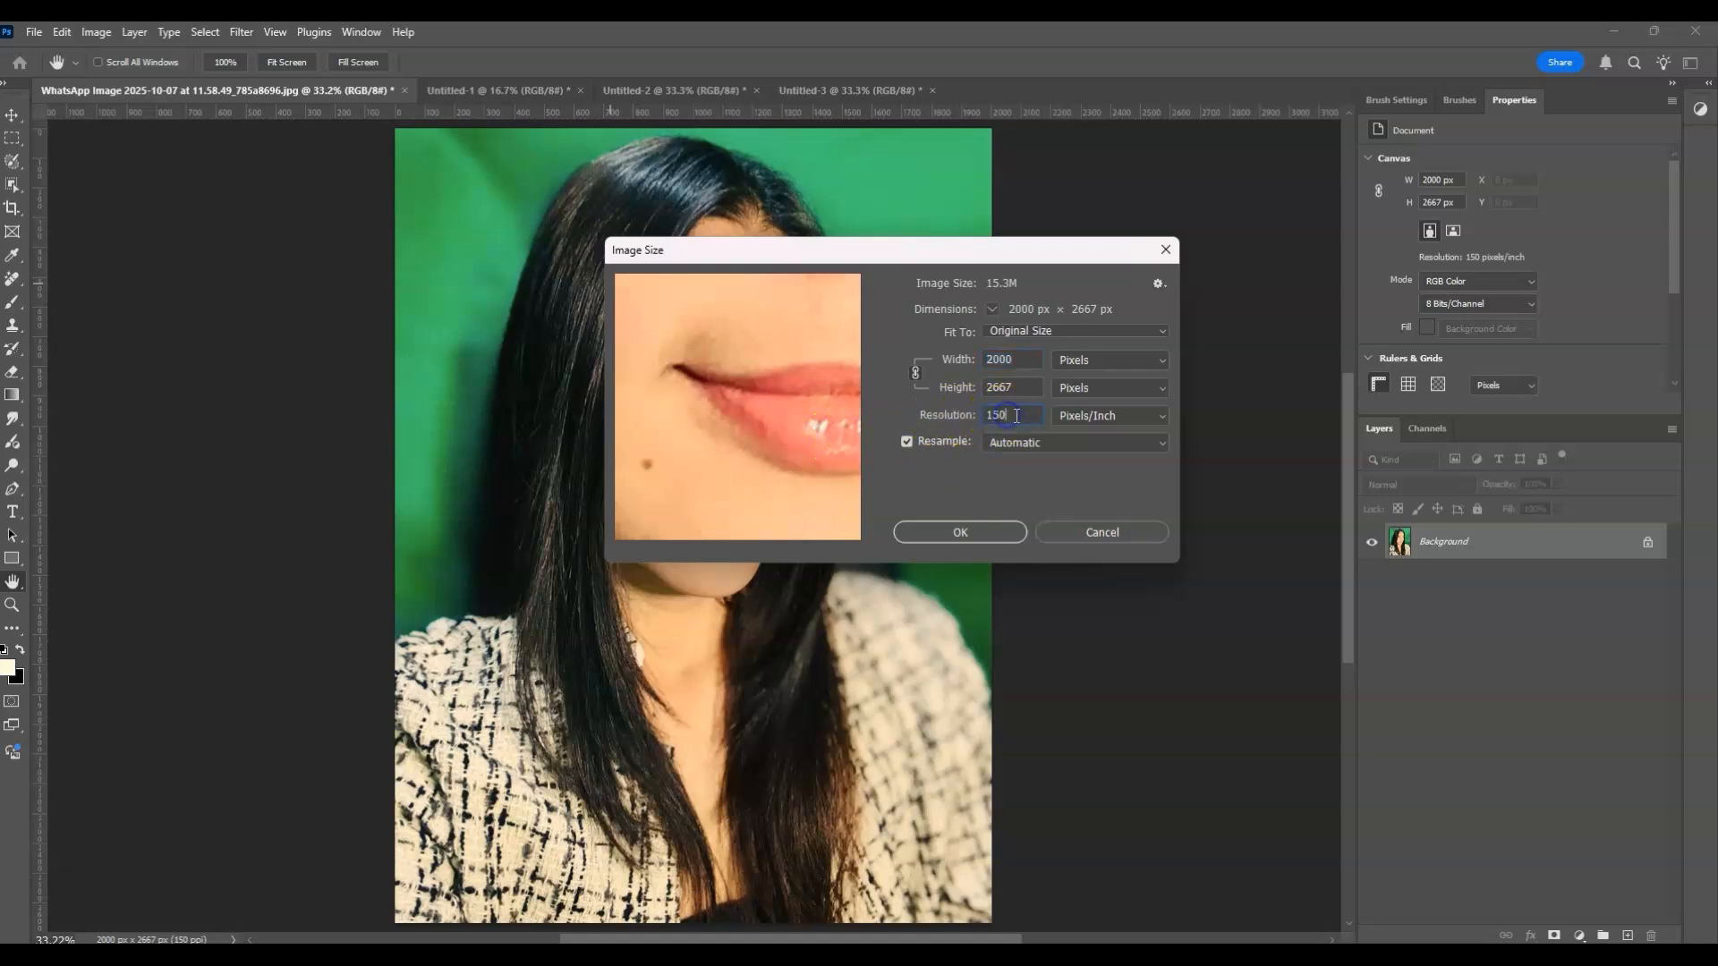
pyautogui.doubleClick(1000, 420)
pyautogui.click(989, 536)
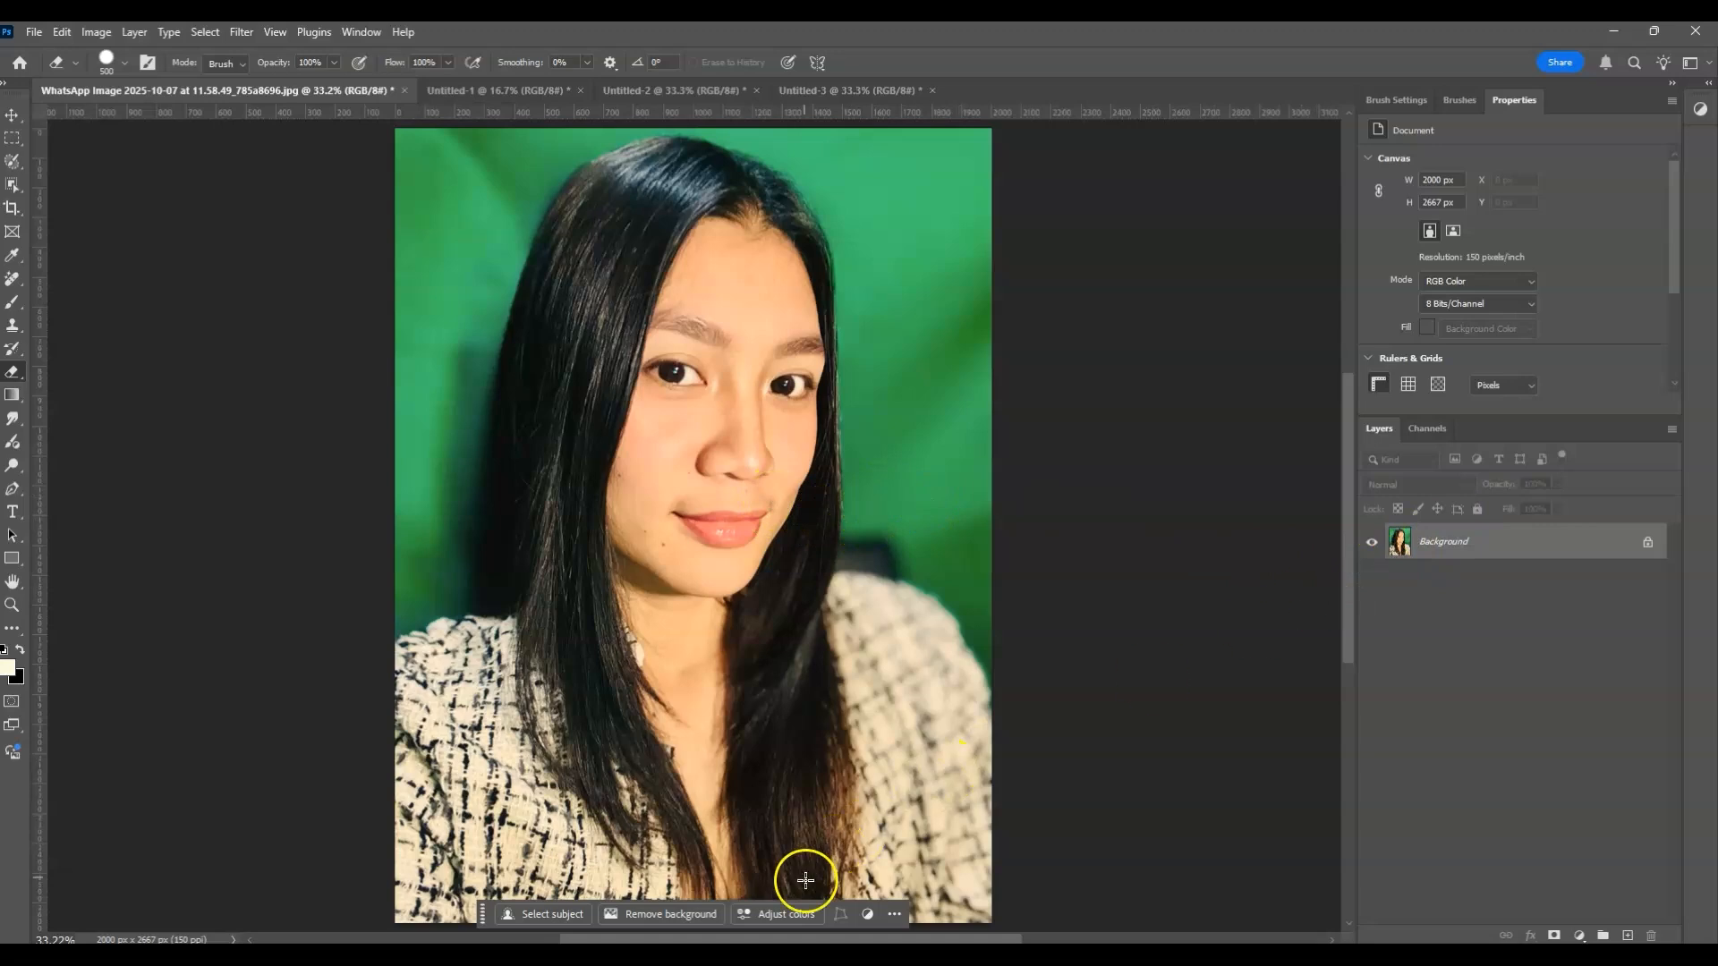
# Select the subject of the portrait automatically and copy it onto a new layer named SUBJECT
pyautogui.click(565, 914)
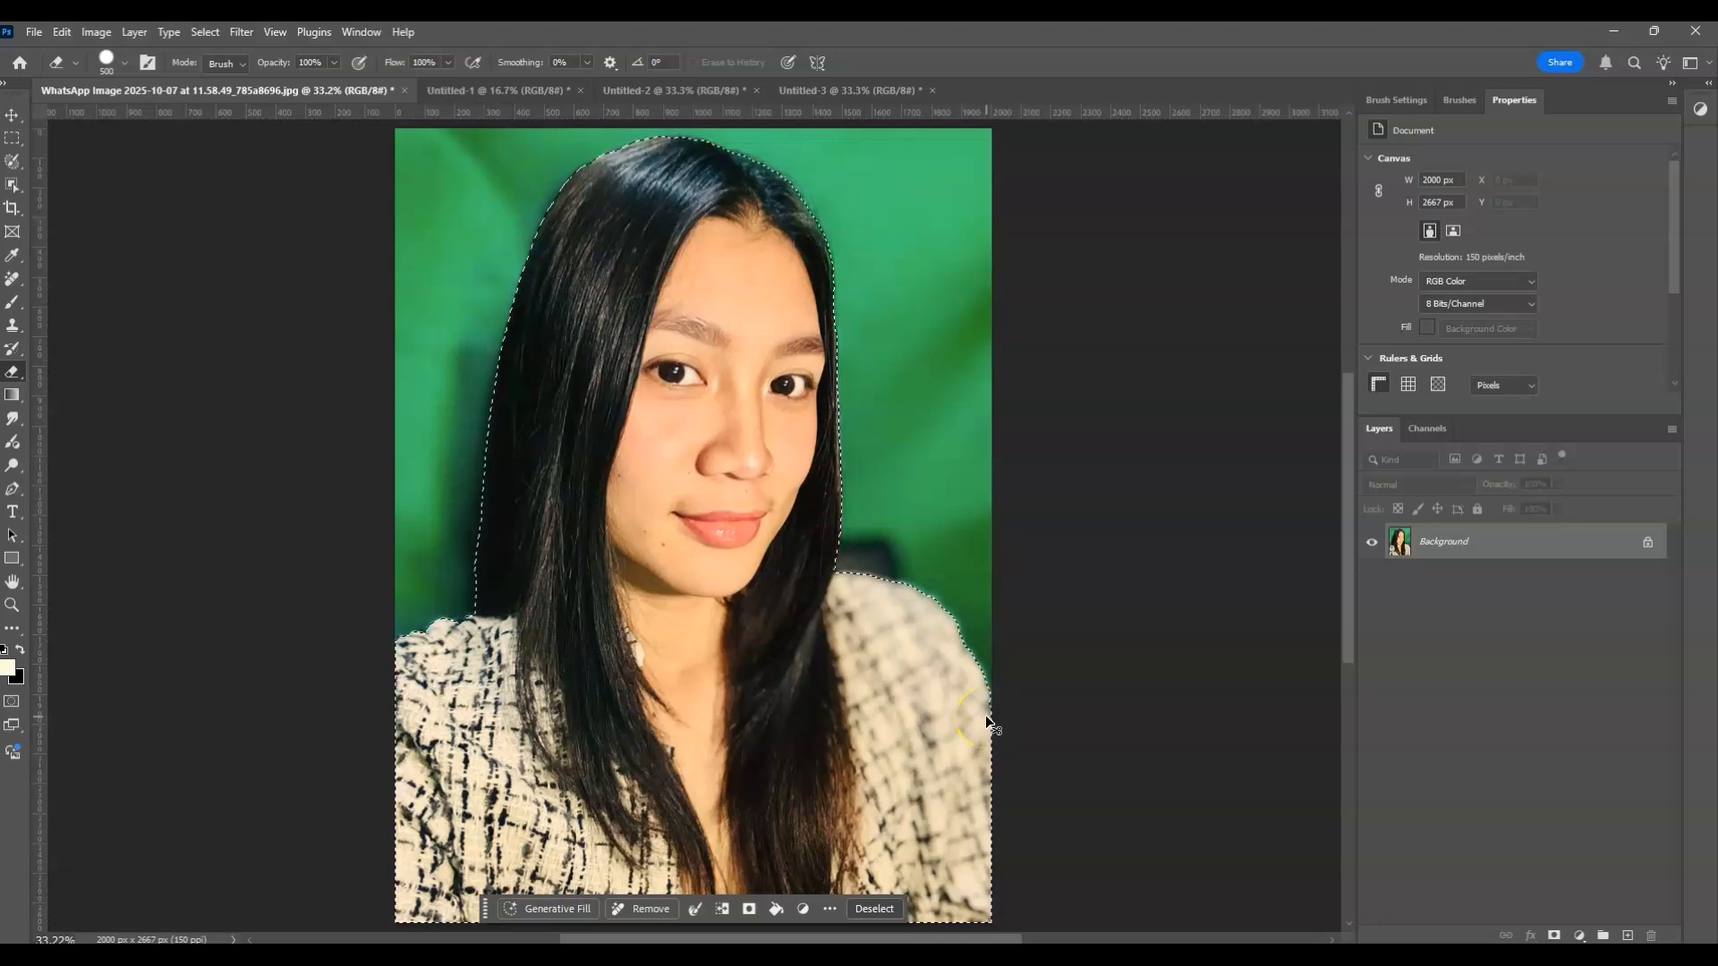
pyautogui.hotkey('ctrl', 'j')
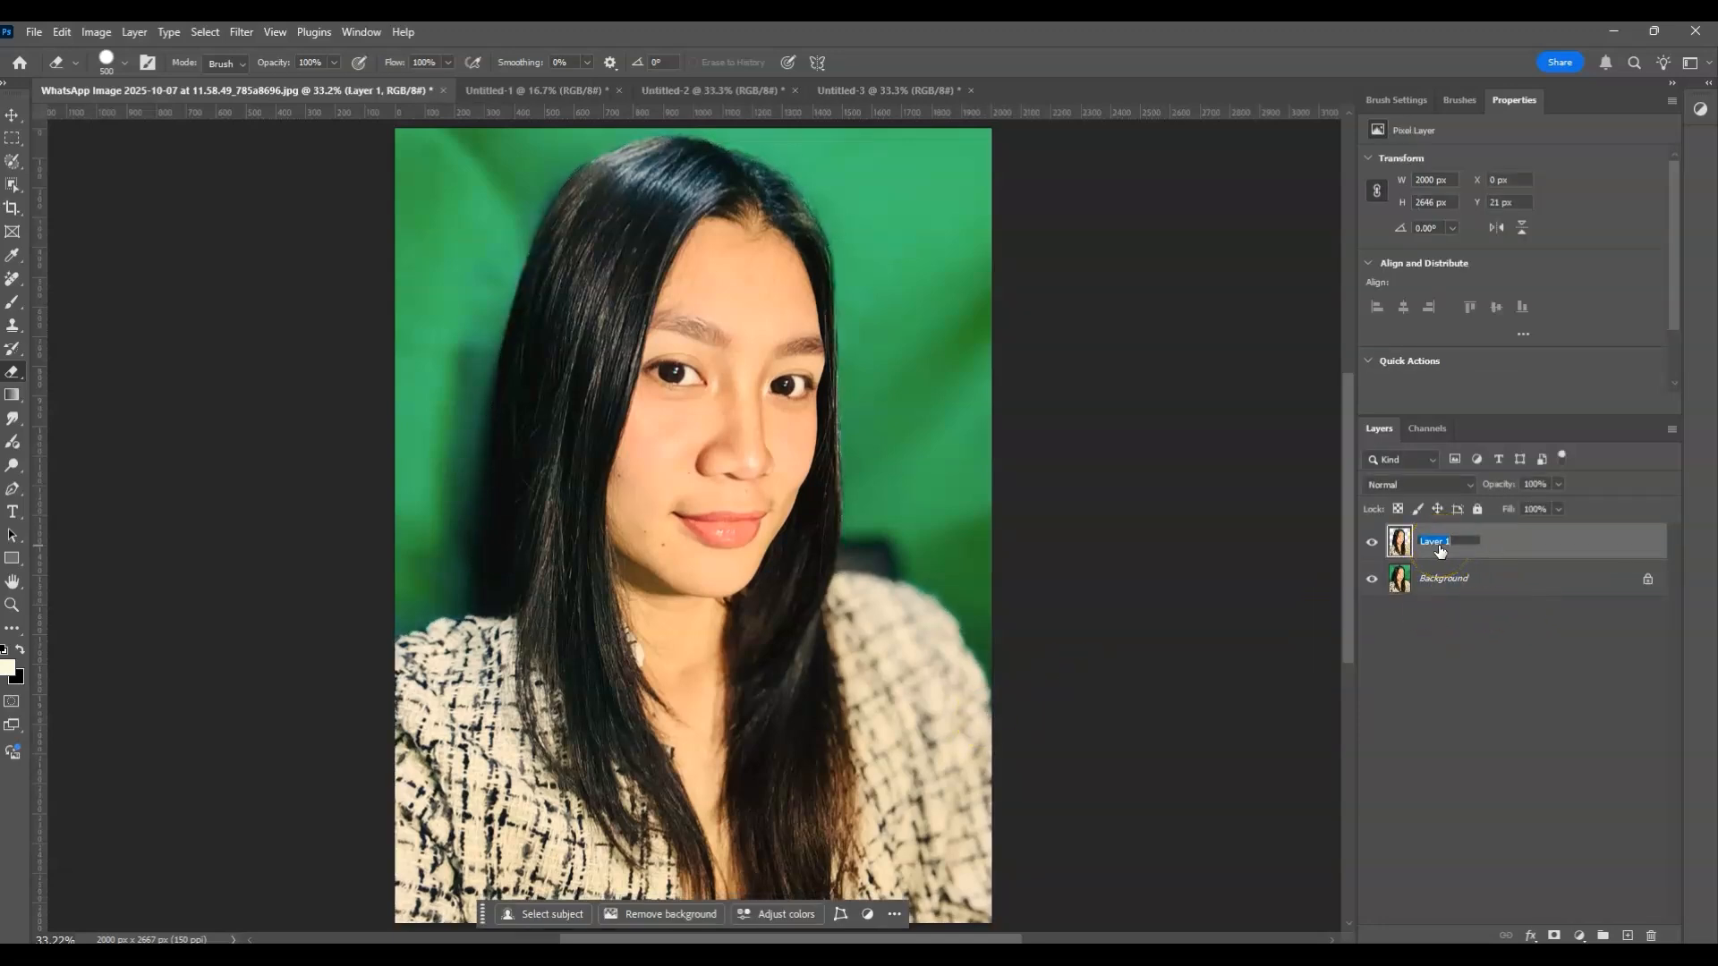
pyautogui.write('SUBJECT')
pyautogui.click(1600, 710)
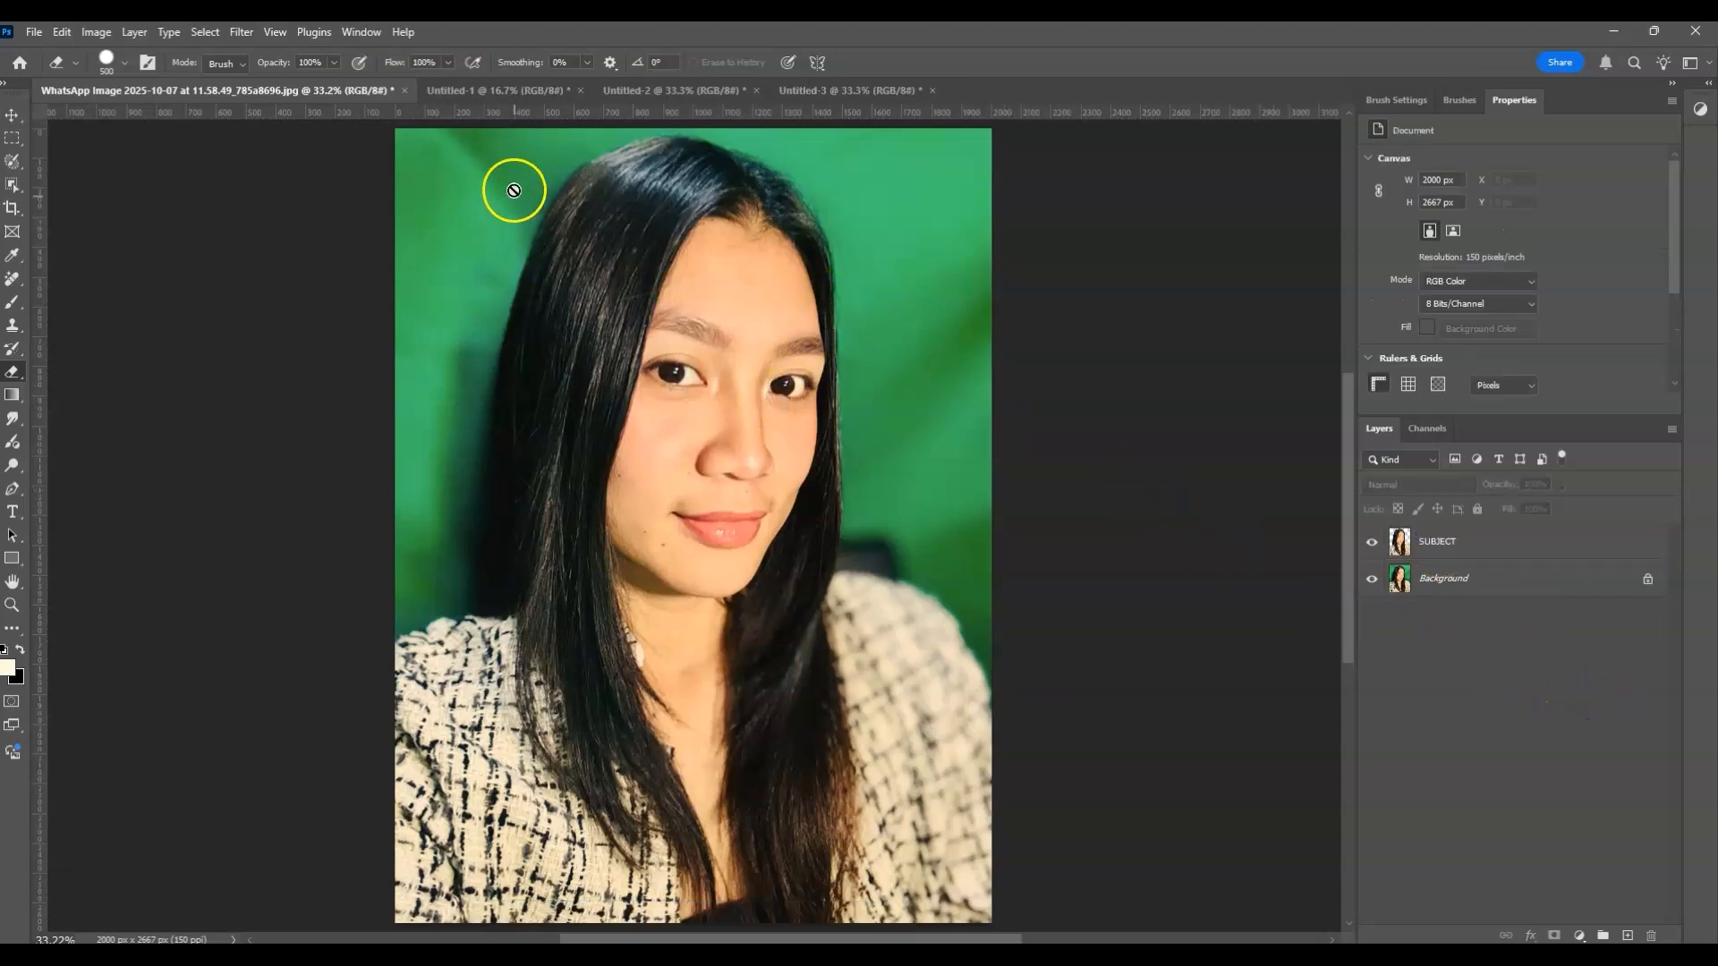
# Copy the whole blue sunburst artwork from the Untitled-1 document and paste it above the portrait's Background layer
pyautogui.click(498, 90)
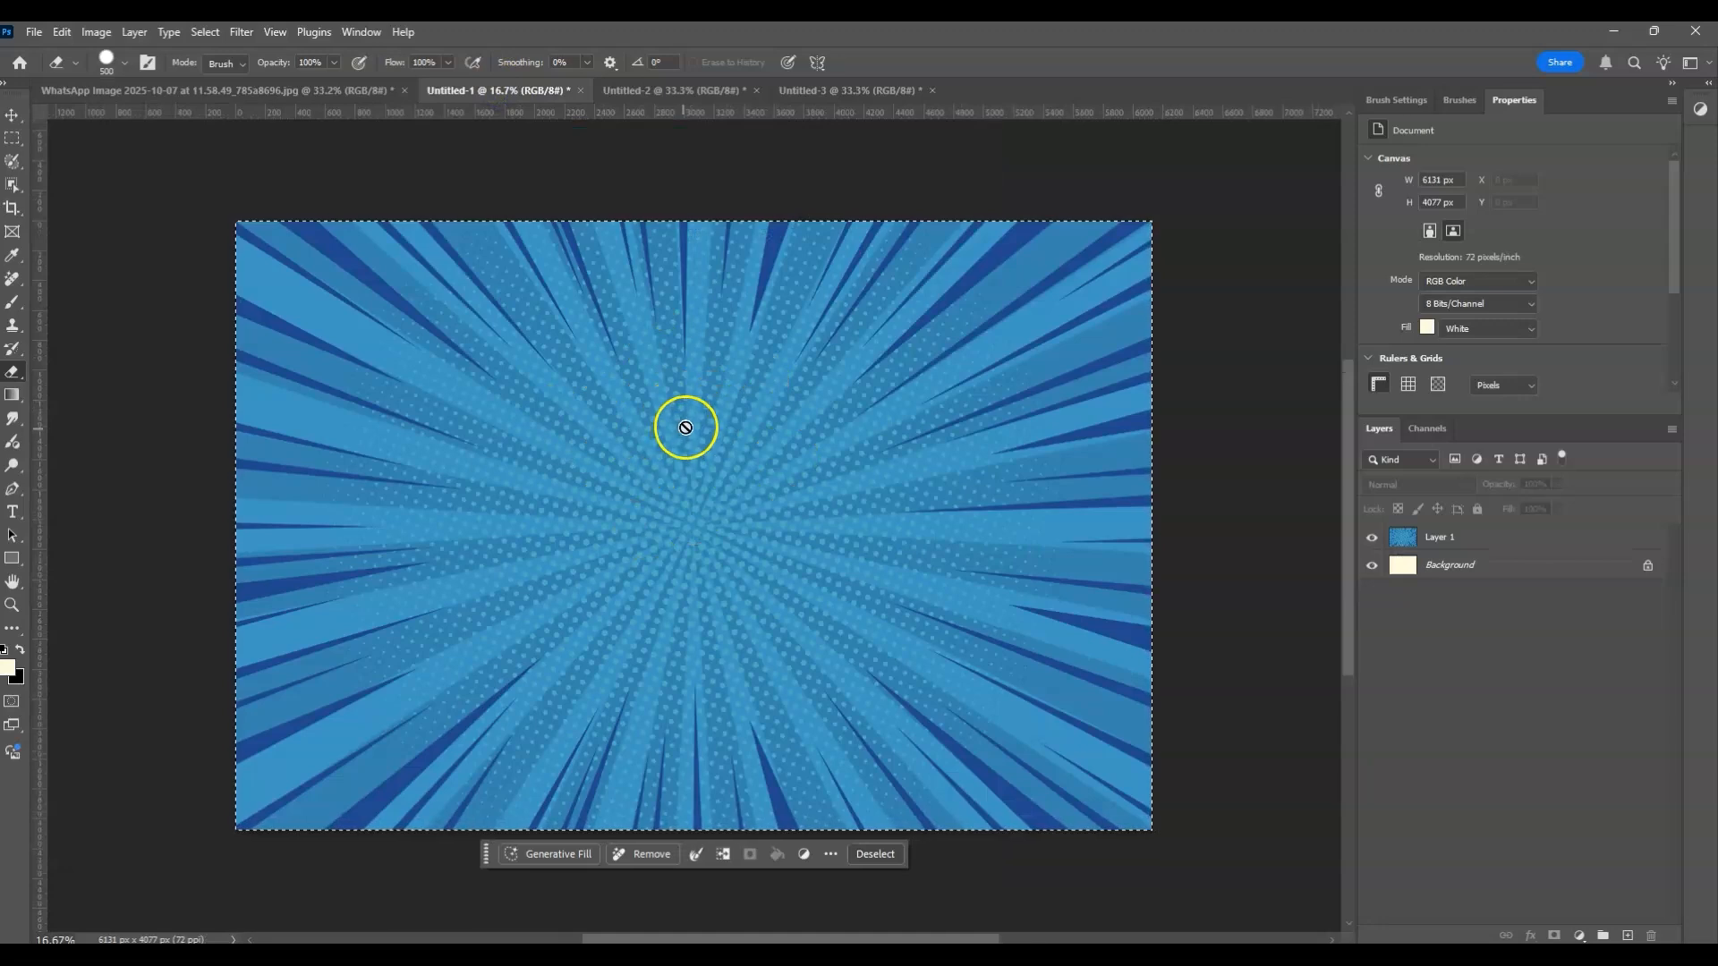
pyautogui.hotkey('ctrl', 'd')
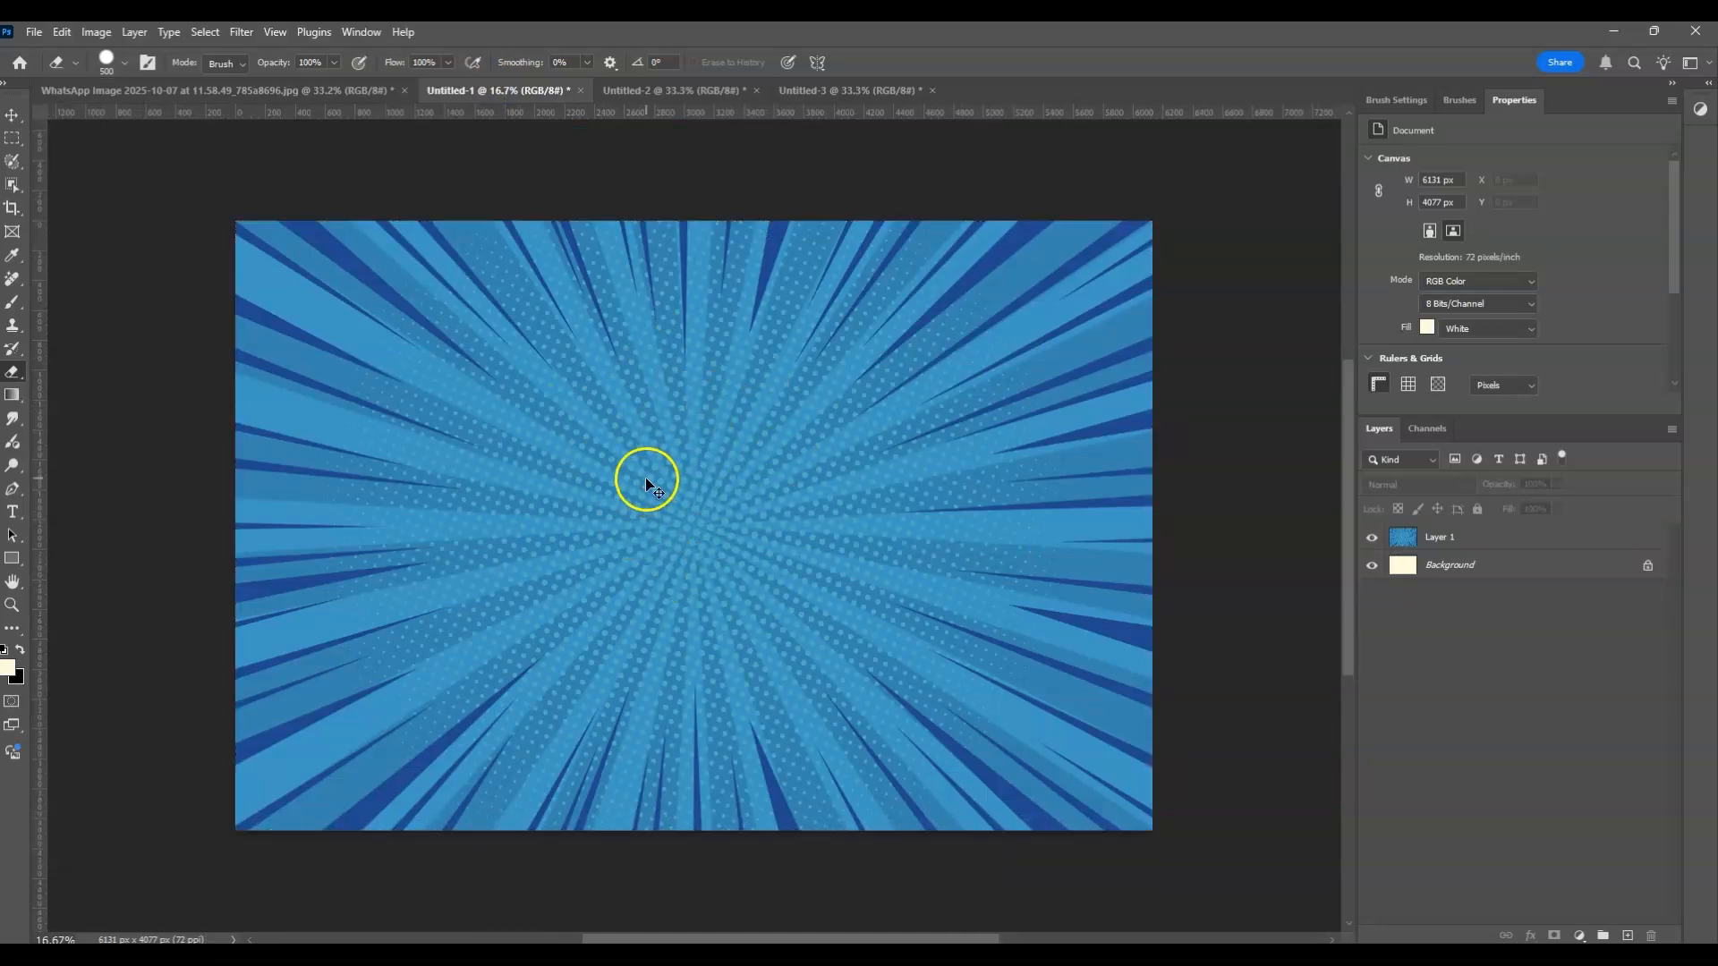
pyautogui.hotkey('ctrl', 'a')
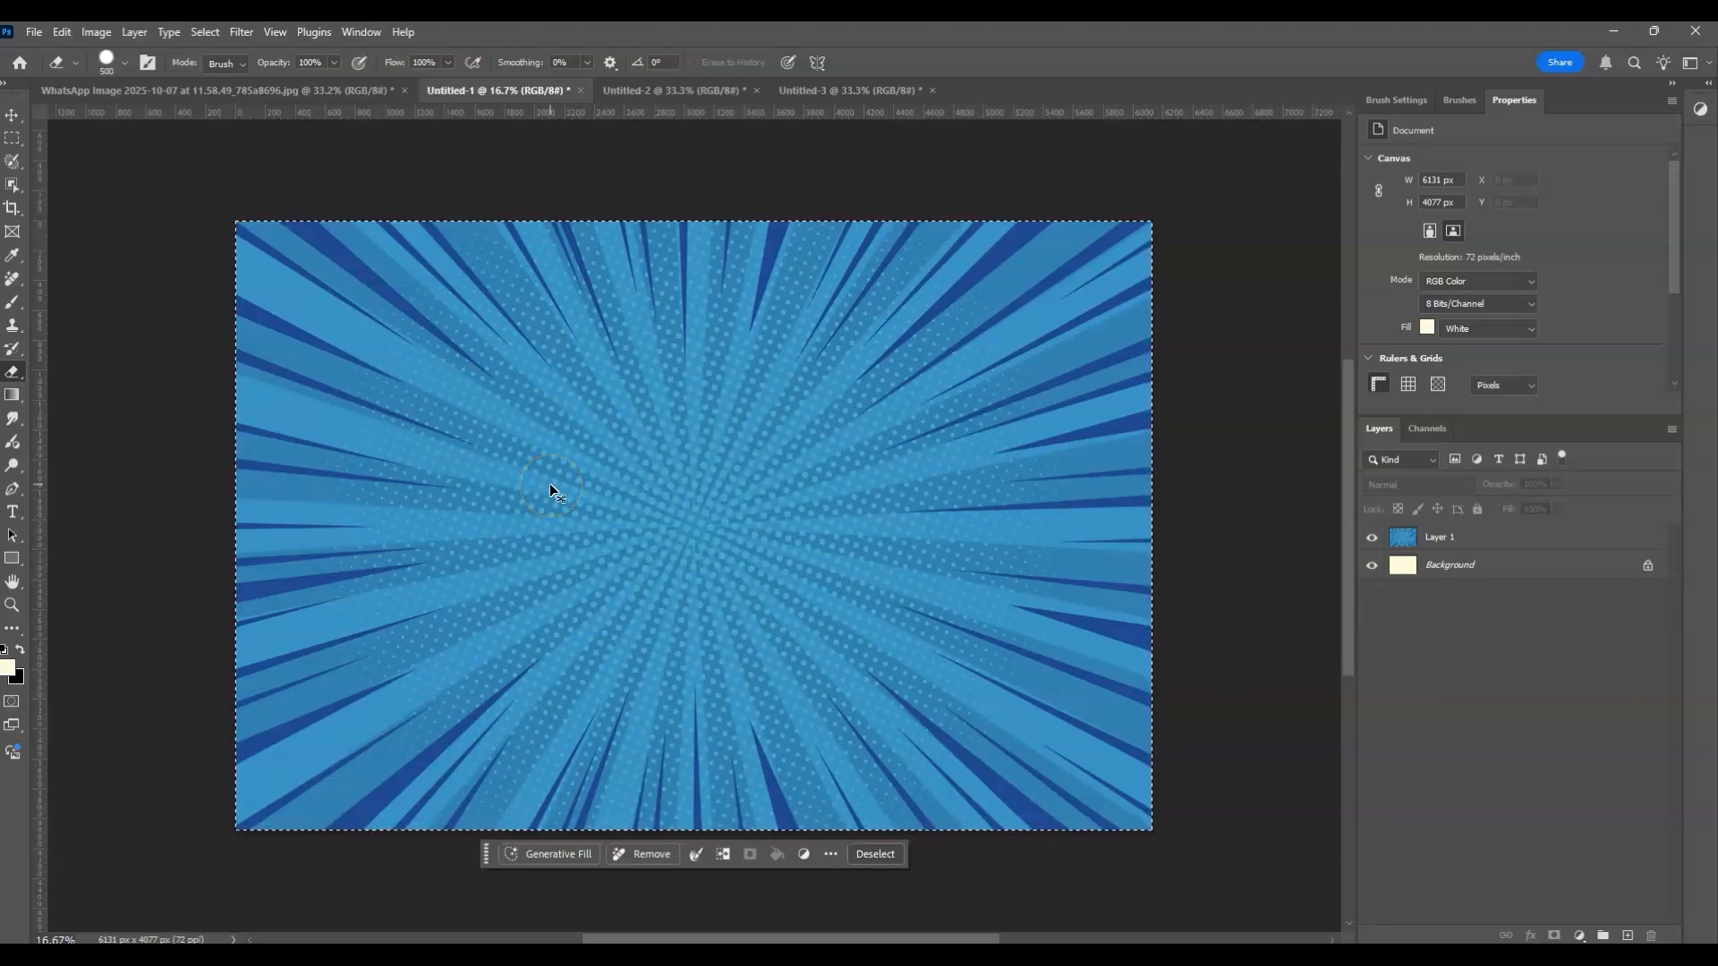
pyautogui.click(242, 93)
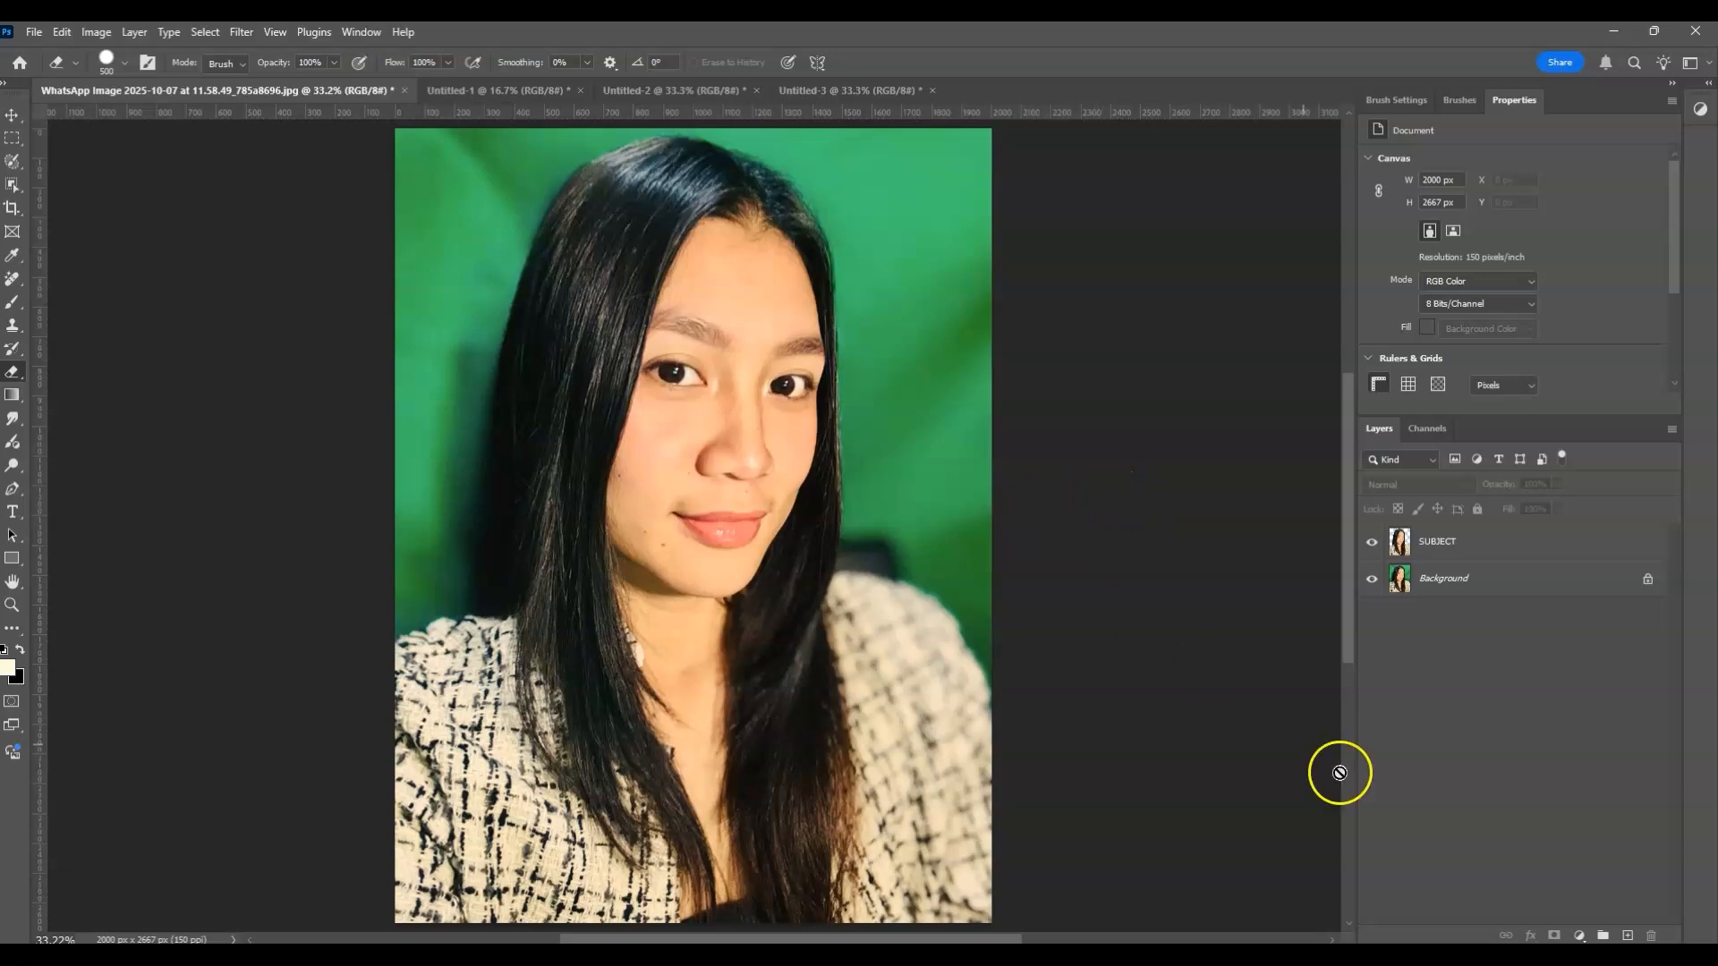
pyautogui.click(1461, 577)
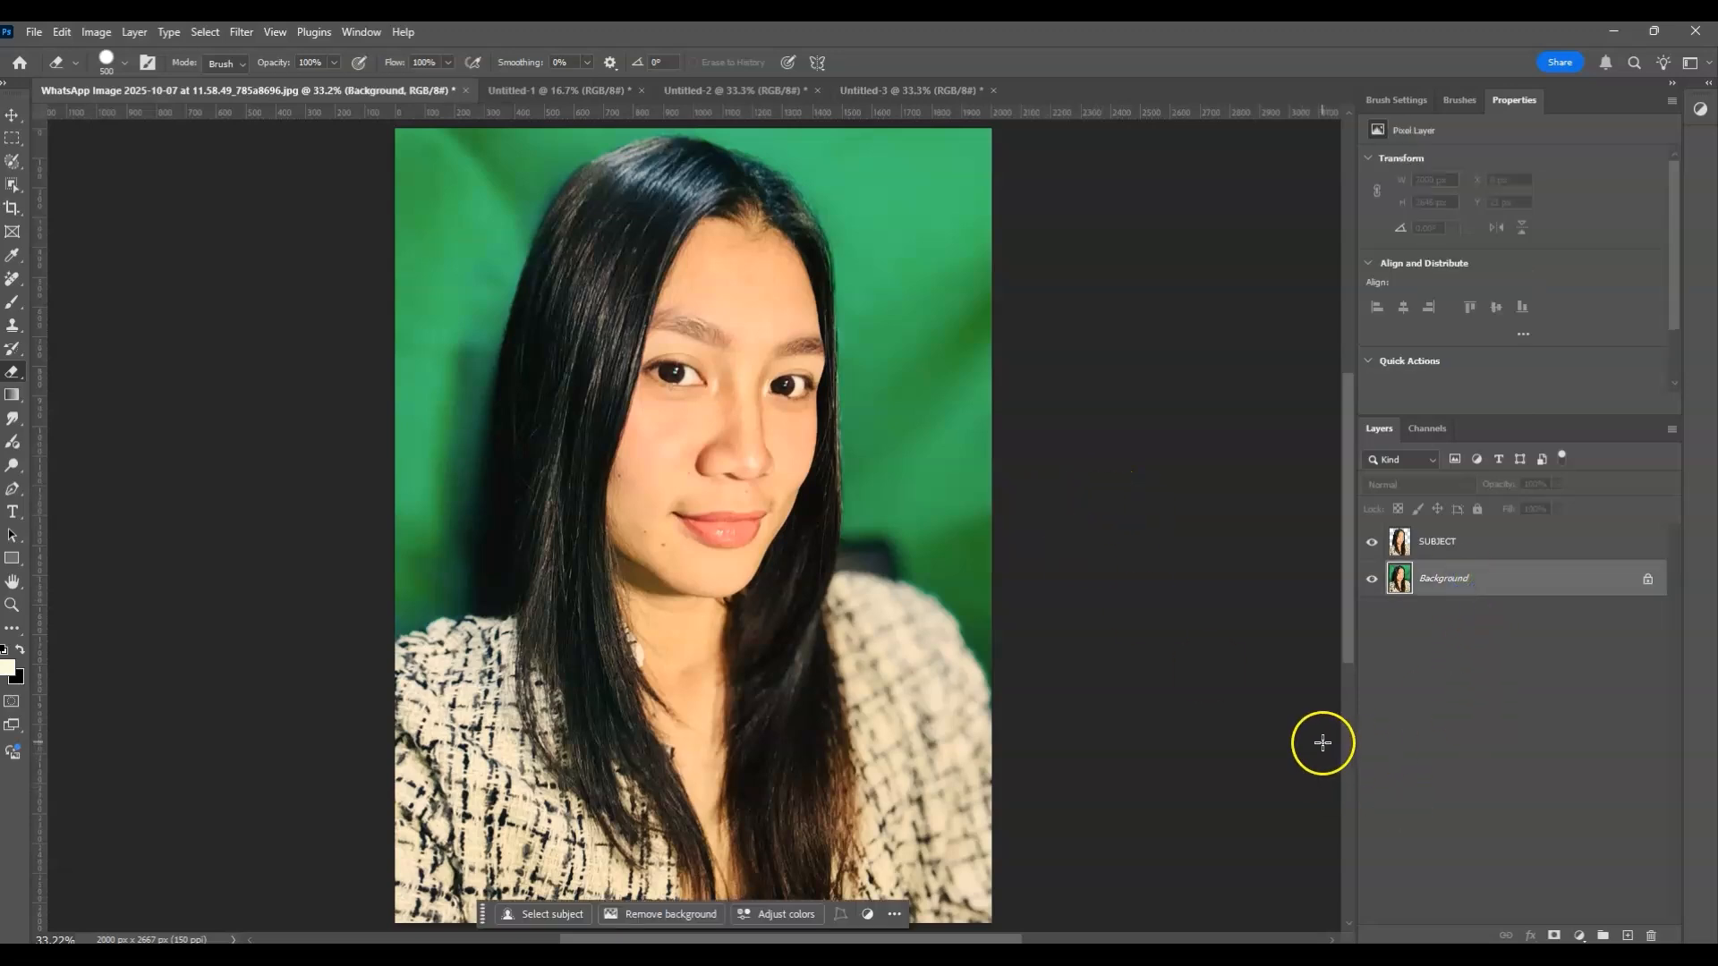
pyautogui.hotkey('ctrl', 'v')
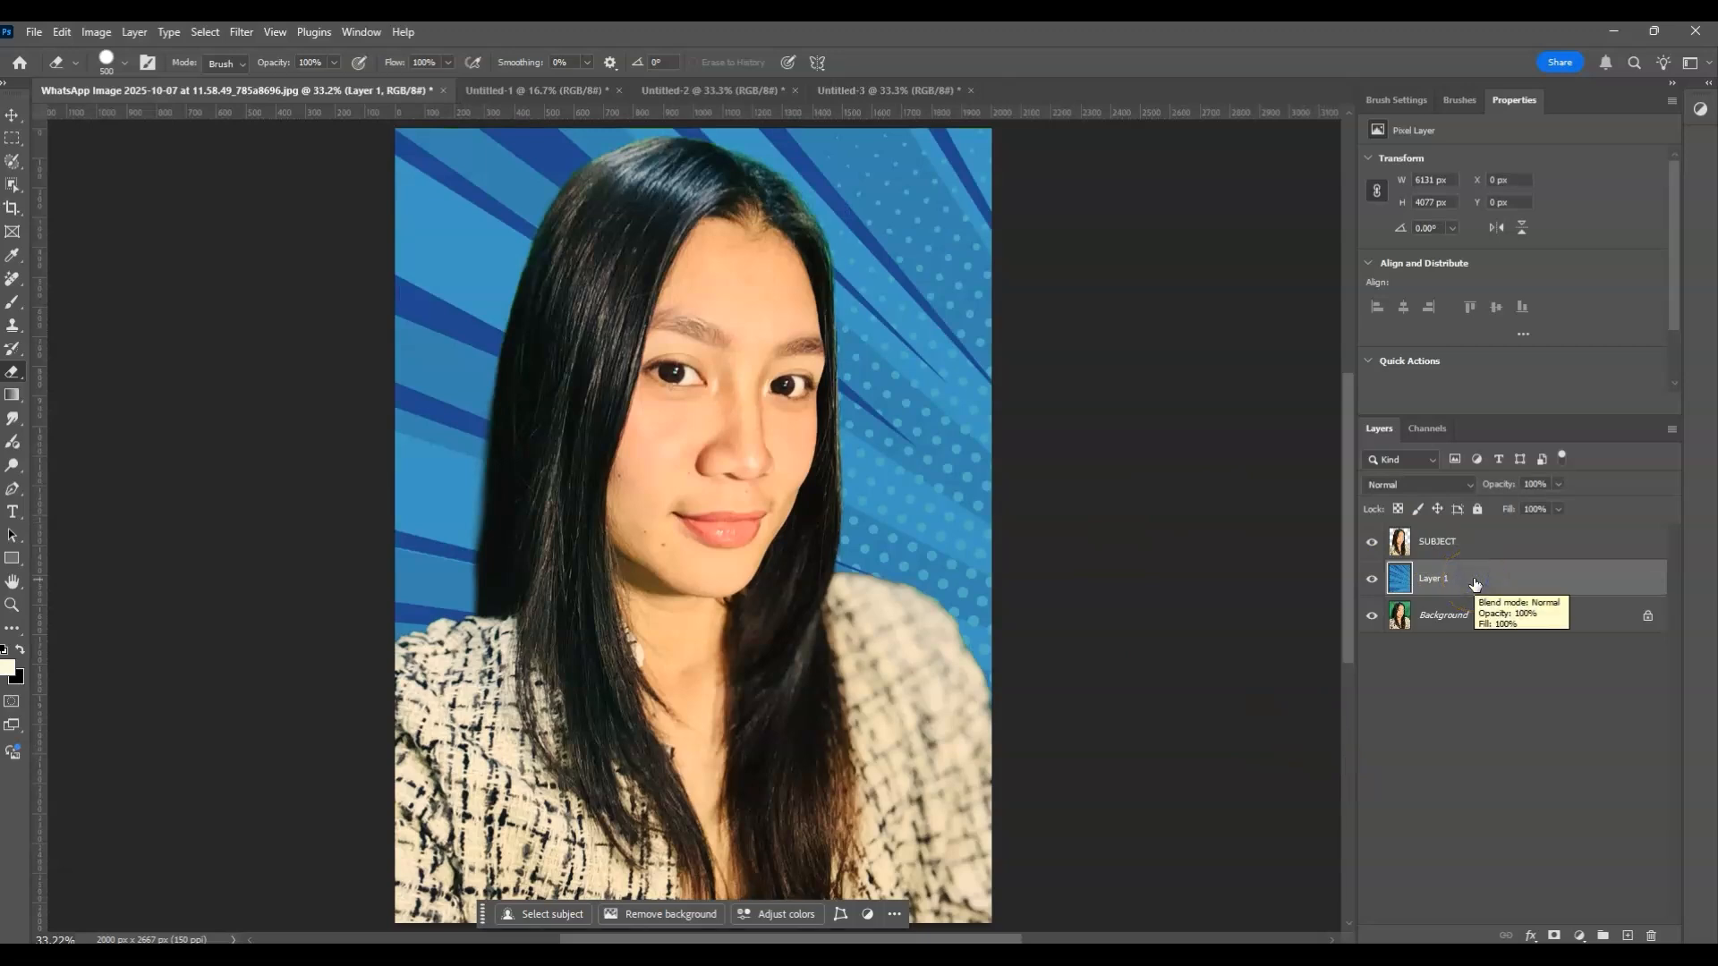
# Rotate the pasted sunburst 90° clockwise and scale it to about 49% so it fills the canvas width behind the subject
pyautogui.hotkey('ctrl', 't')
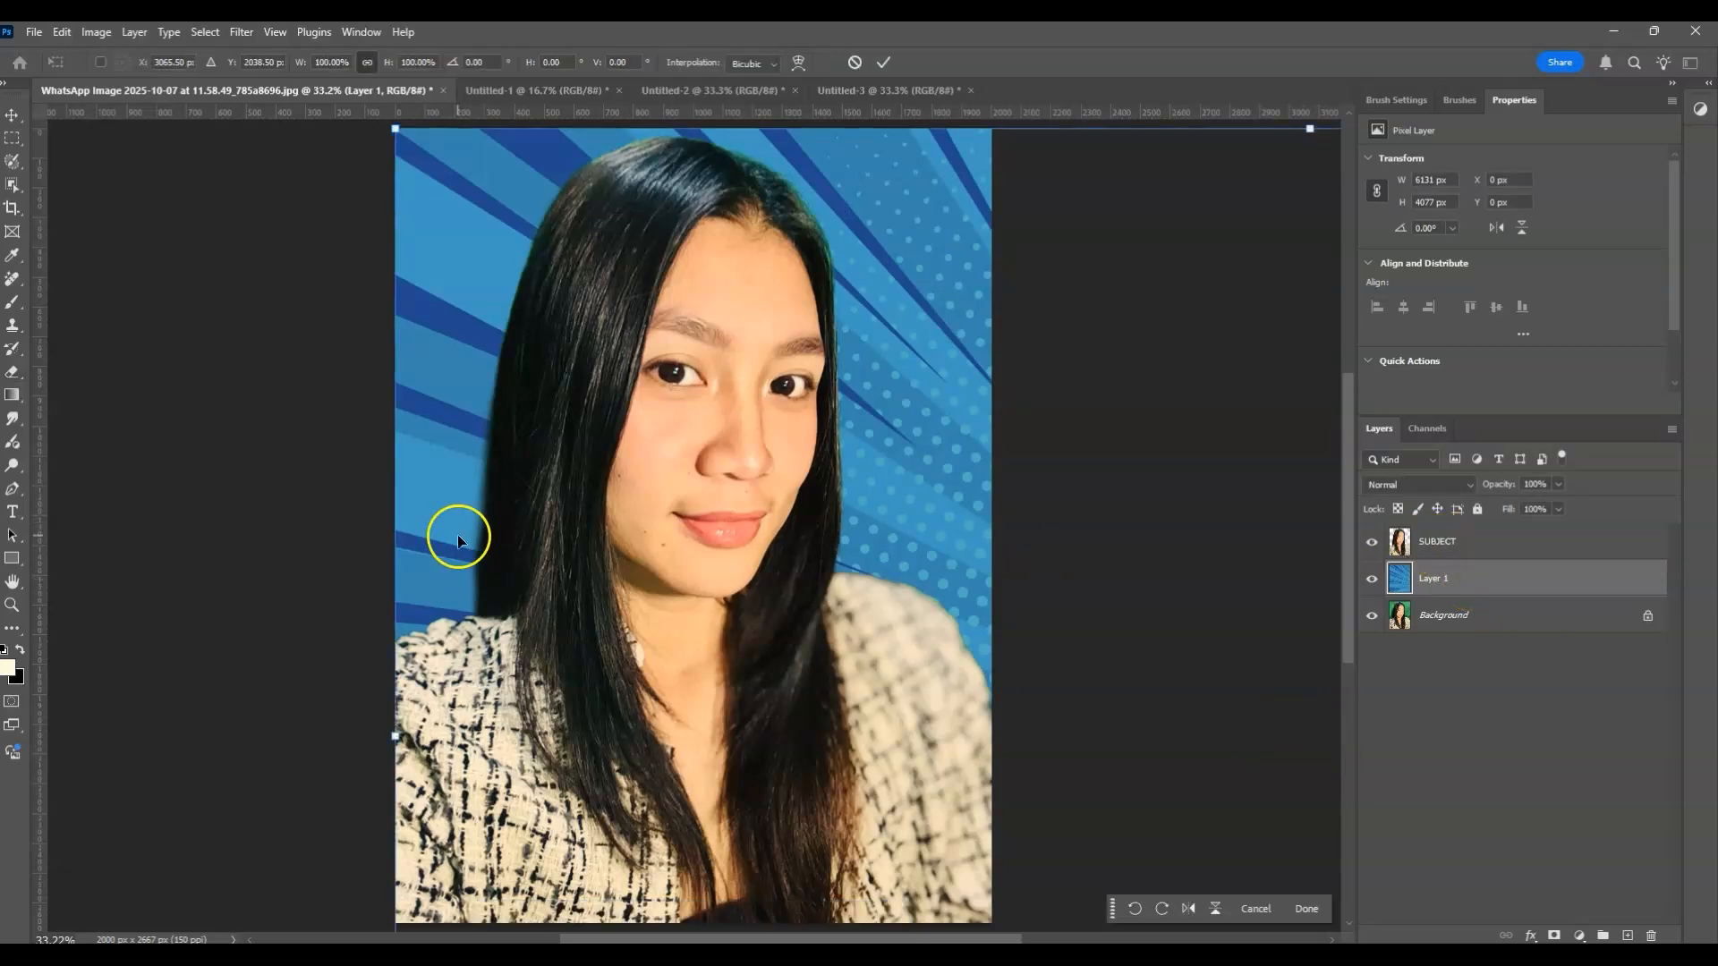
pyautogui.click(1166, 909)
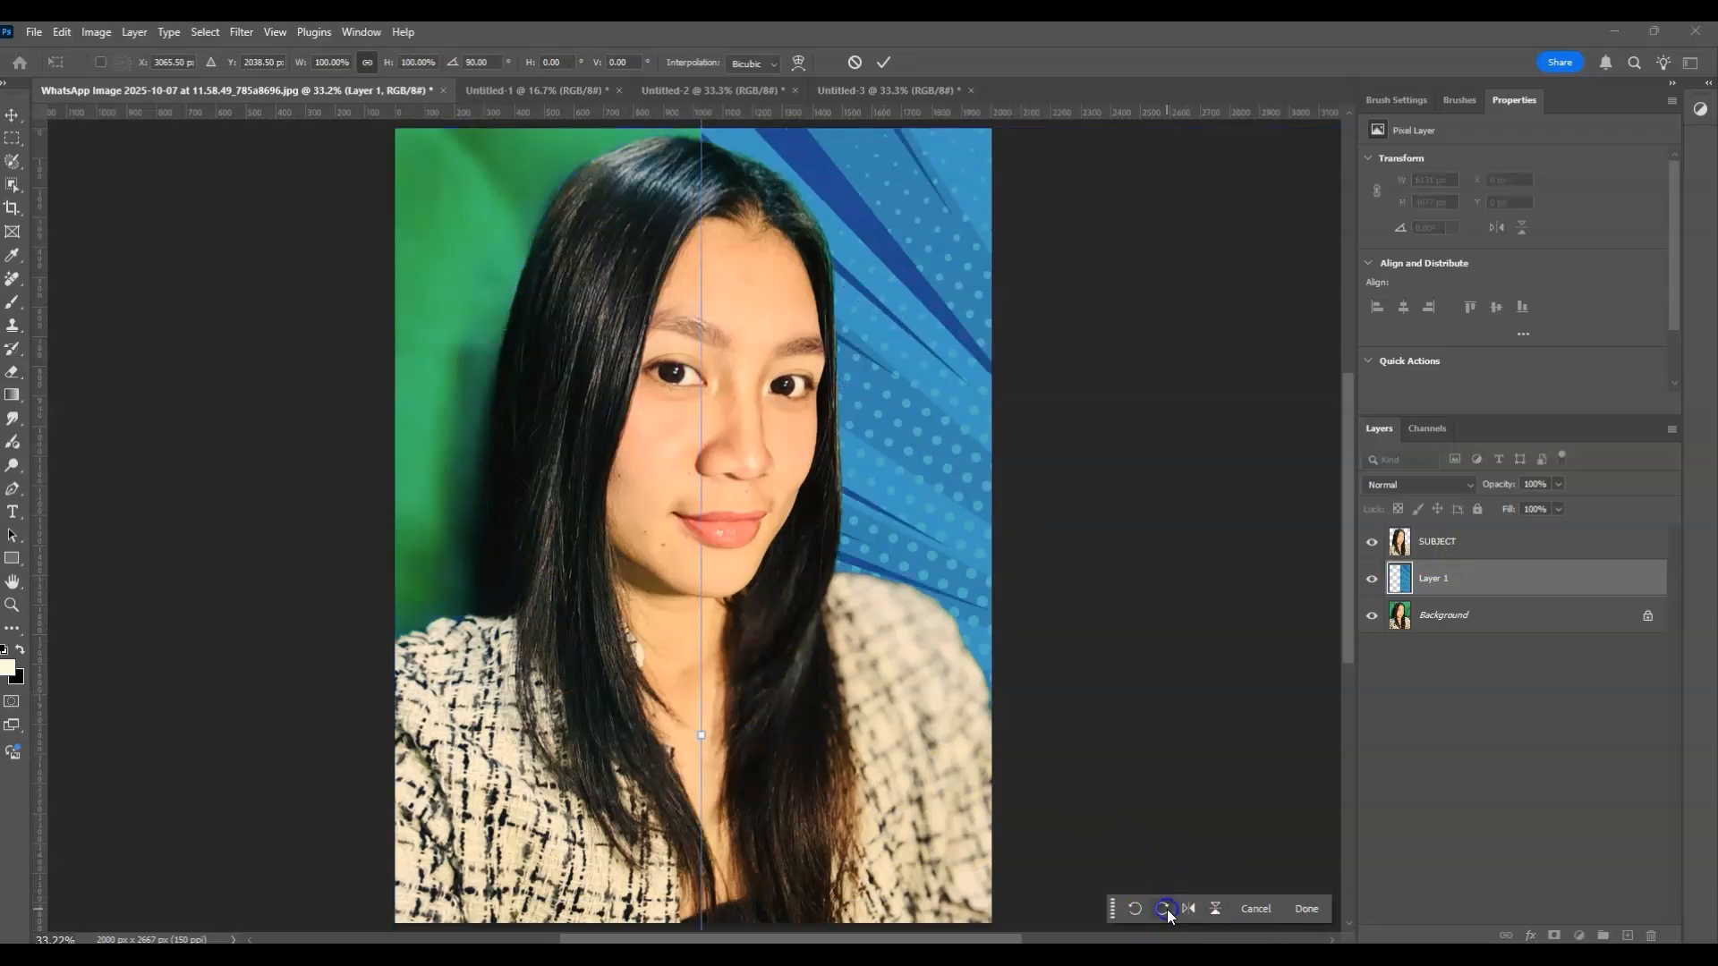
pyautogui.moveTo(941, 583); pyautogui.dragTo(506, 559)
pyautogui.moveTo(265, 710); pyautogui.dragTo(346, 673)
pyautogui.moveTo(234, 709); pyautogui.dragTo(462, 457)
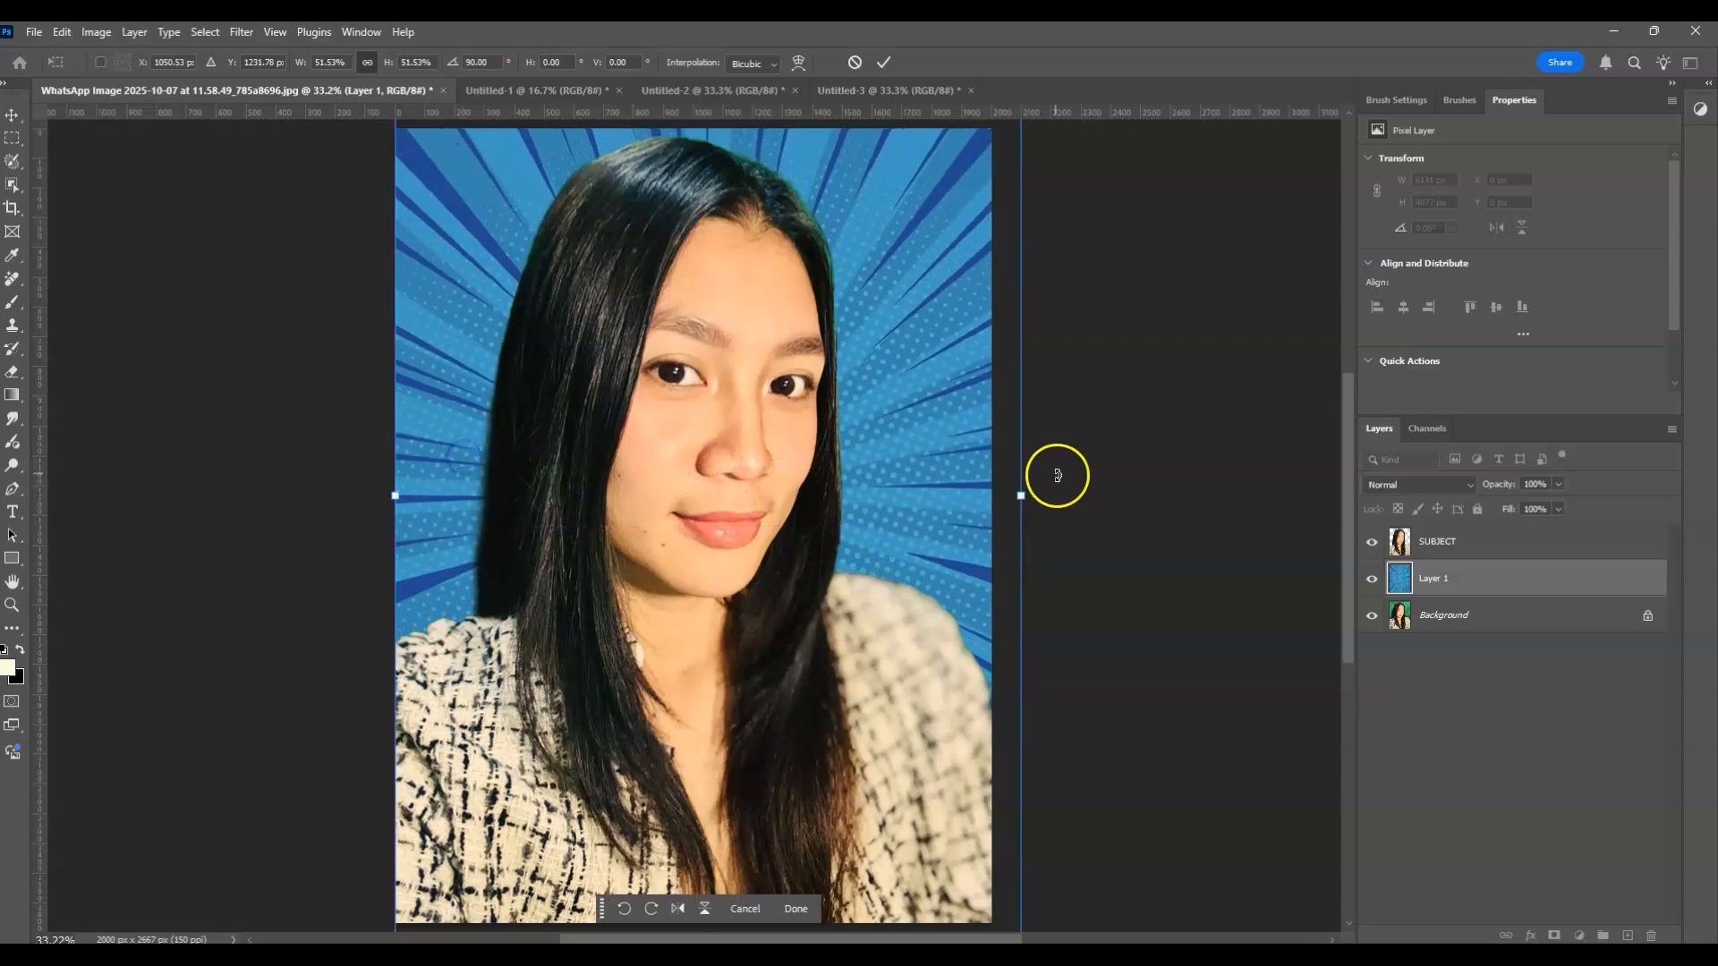
pyautogui.moveTo(1020, 495); pyautogui.dragTo(1016, 468)
pyautogui.moveTo(748, 568); pyautogui.dragTo(743, 542)
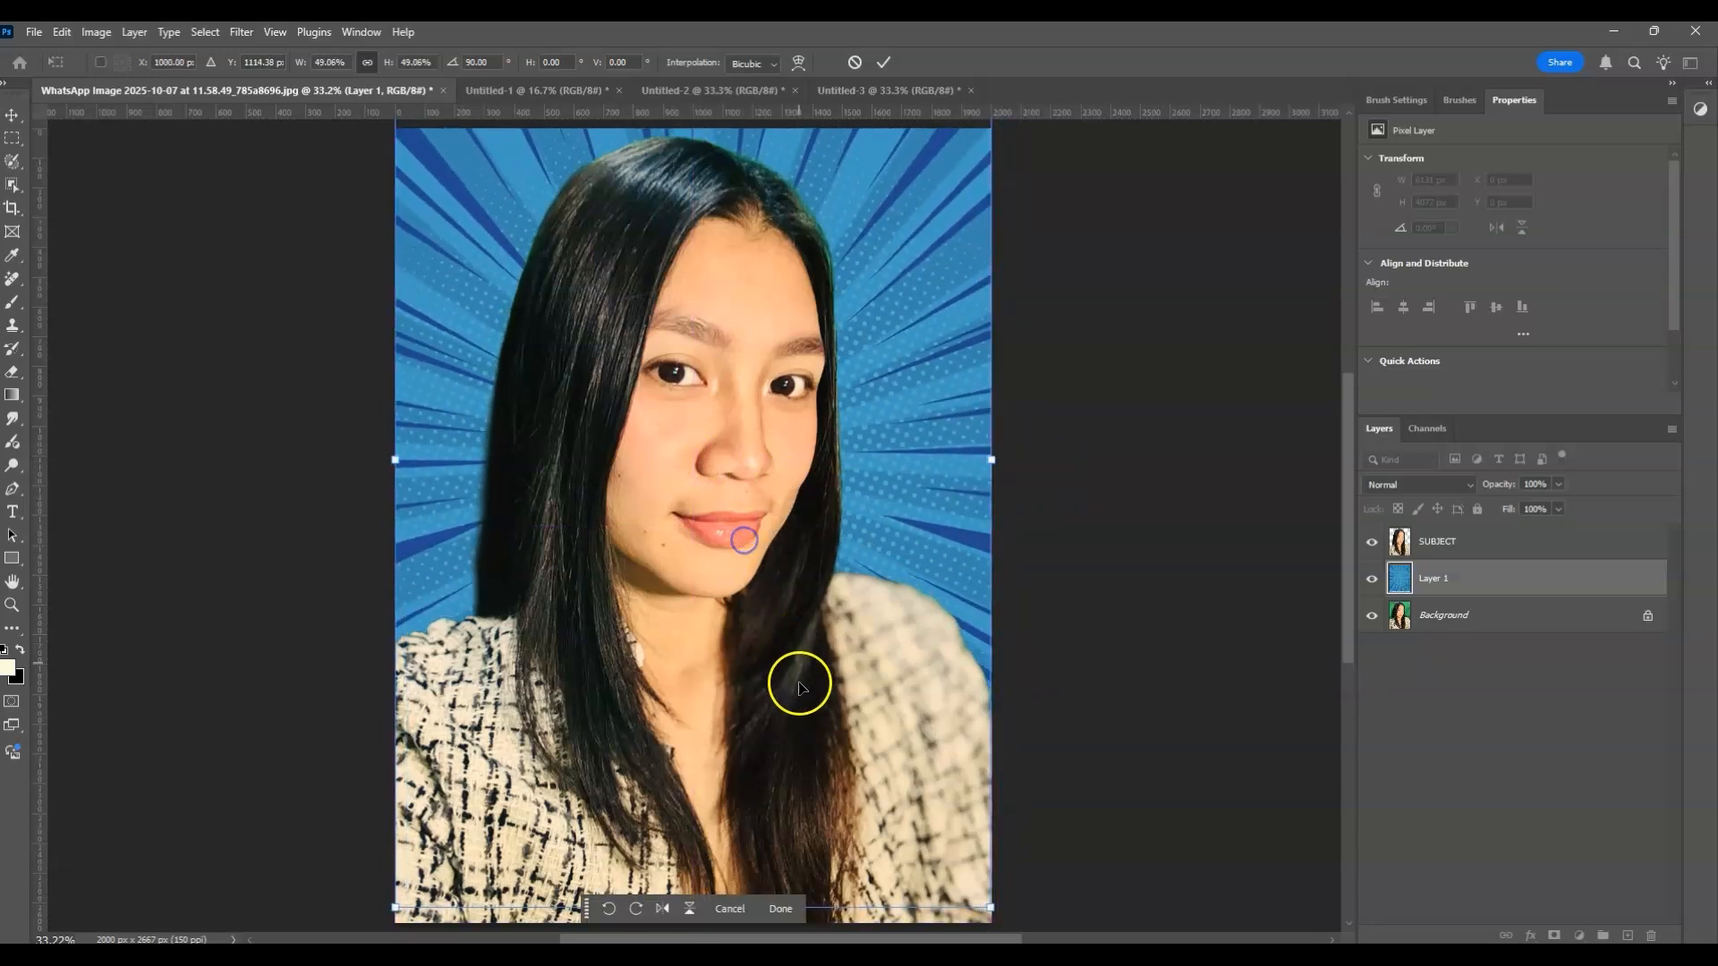
pyautogui.press('Return')
pyautogui.click(1528, 691)
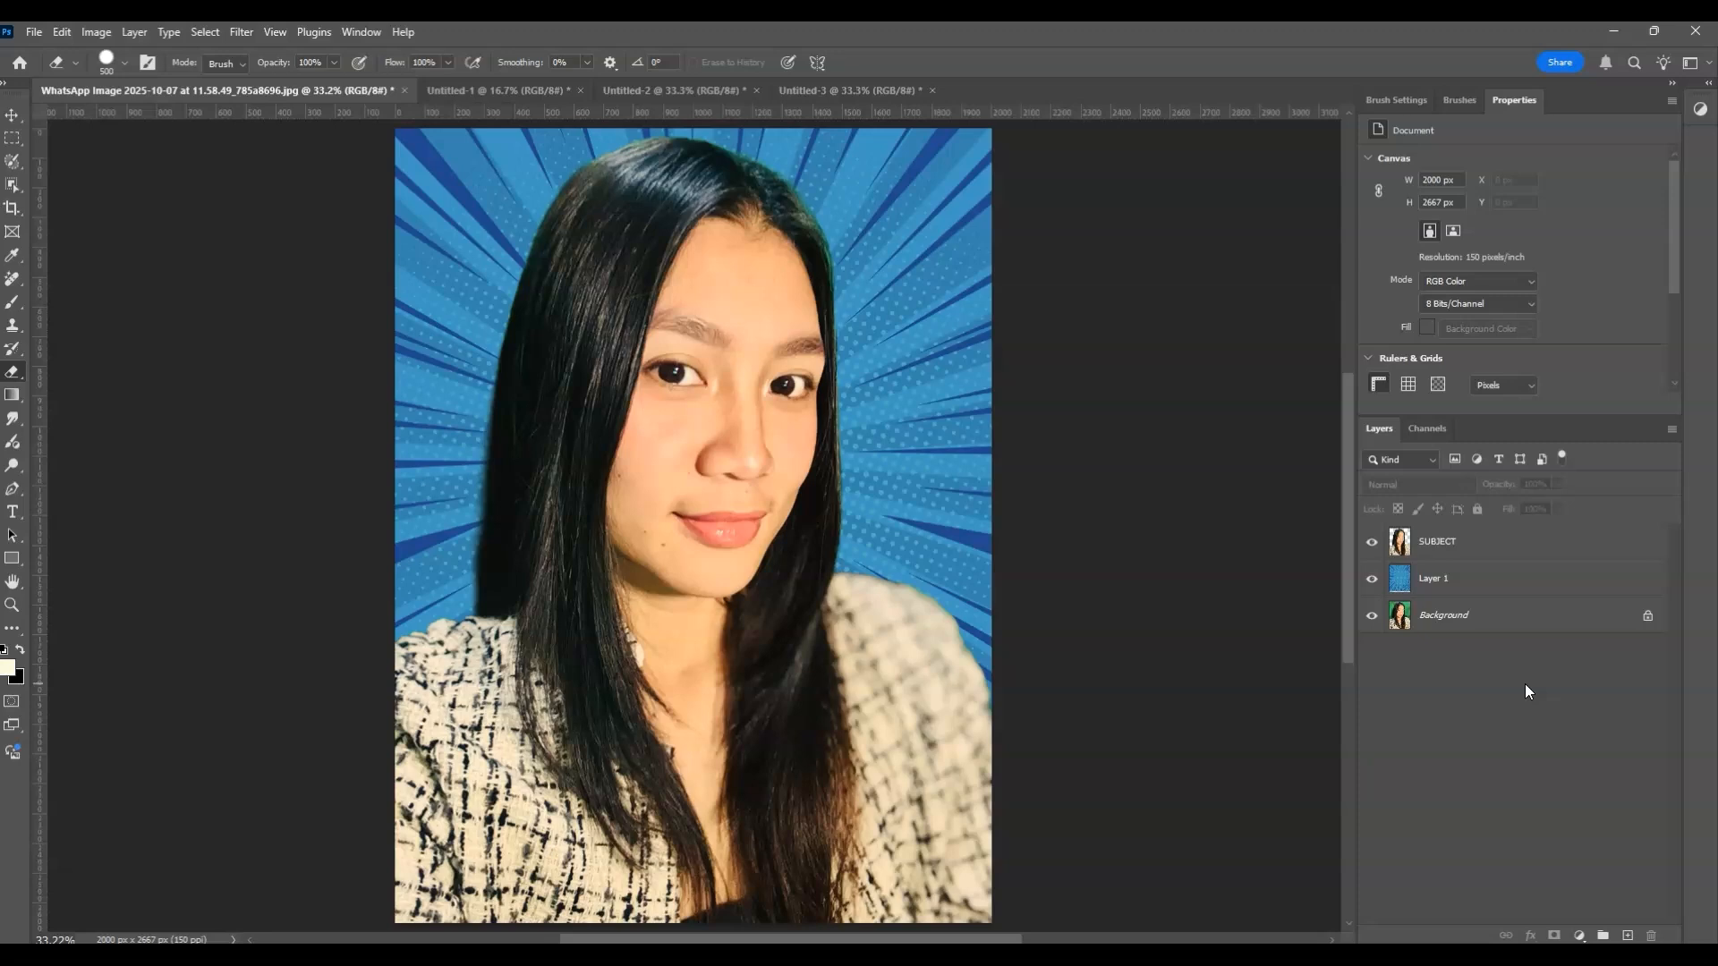
# Apply Shadows/Highlights to the SUBJECT layer with shadows 0%, shadow tone 15%, highlights 25% and highlight tone 30%
pyautogui.click(1510, 560)
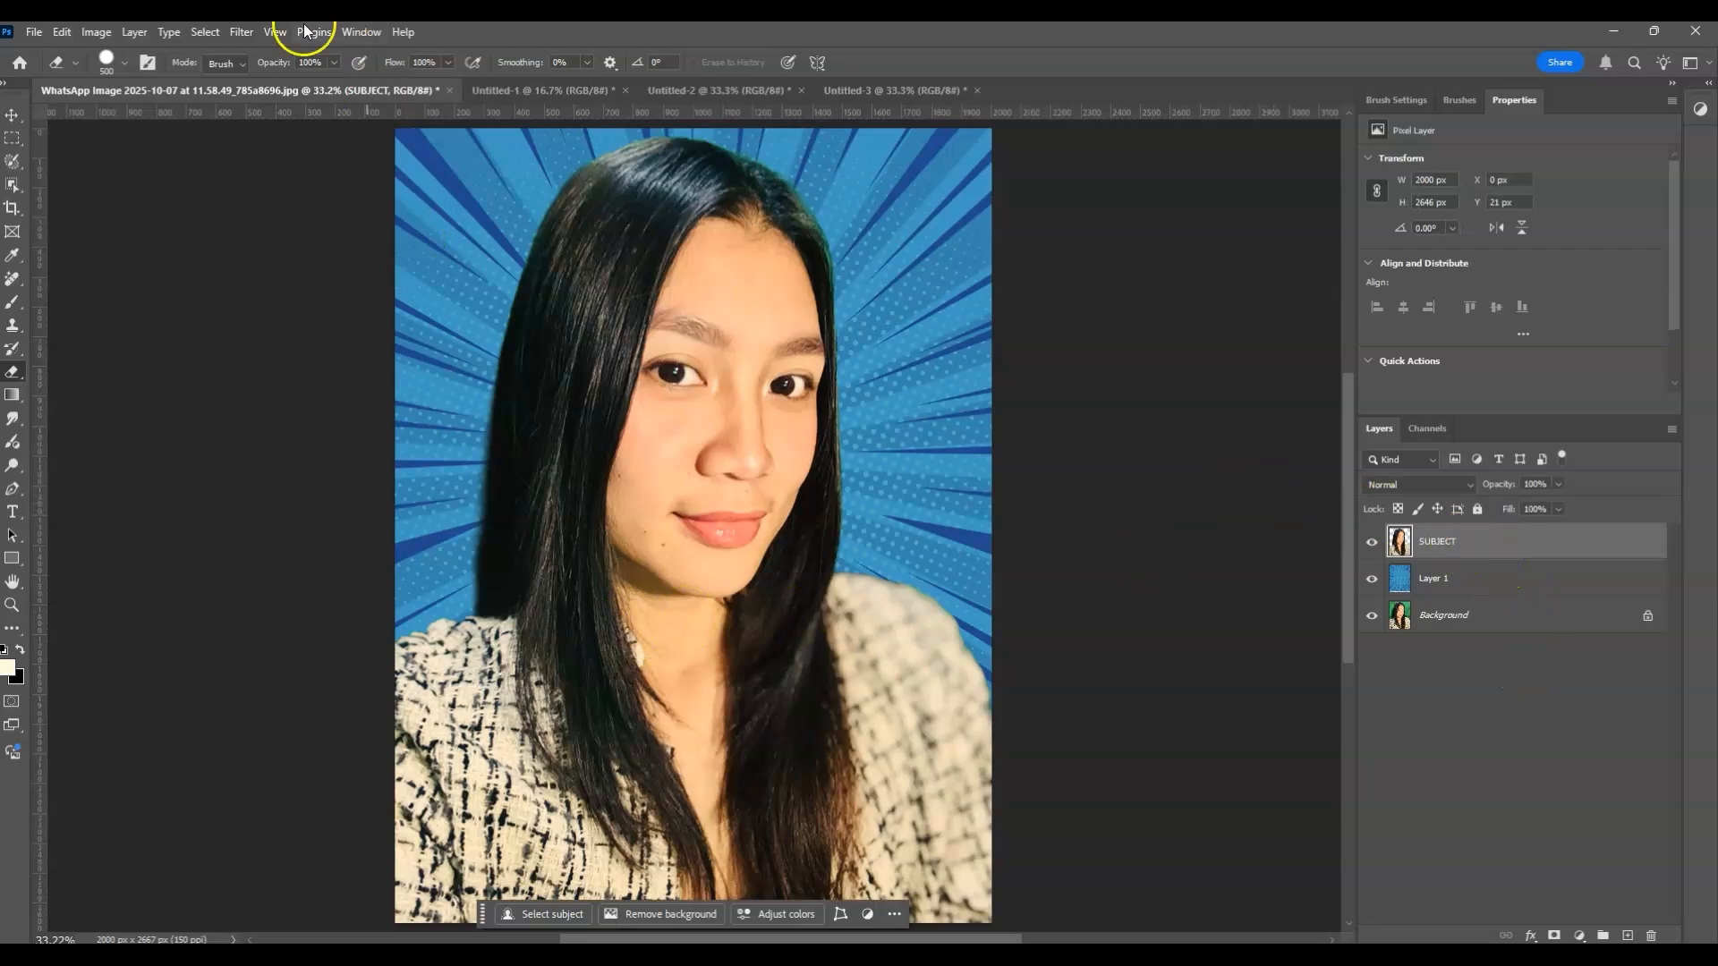
pyautogui.click(111, 31)
pyautogui.moveTo(132, 78)
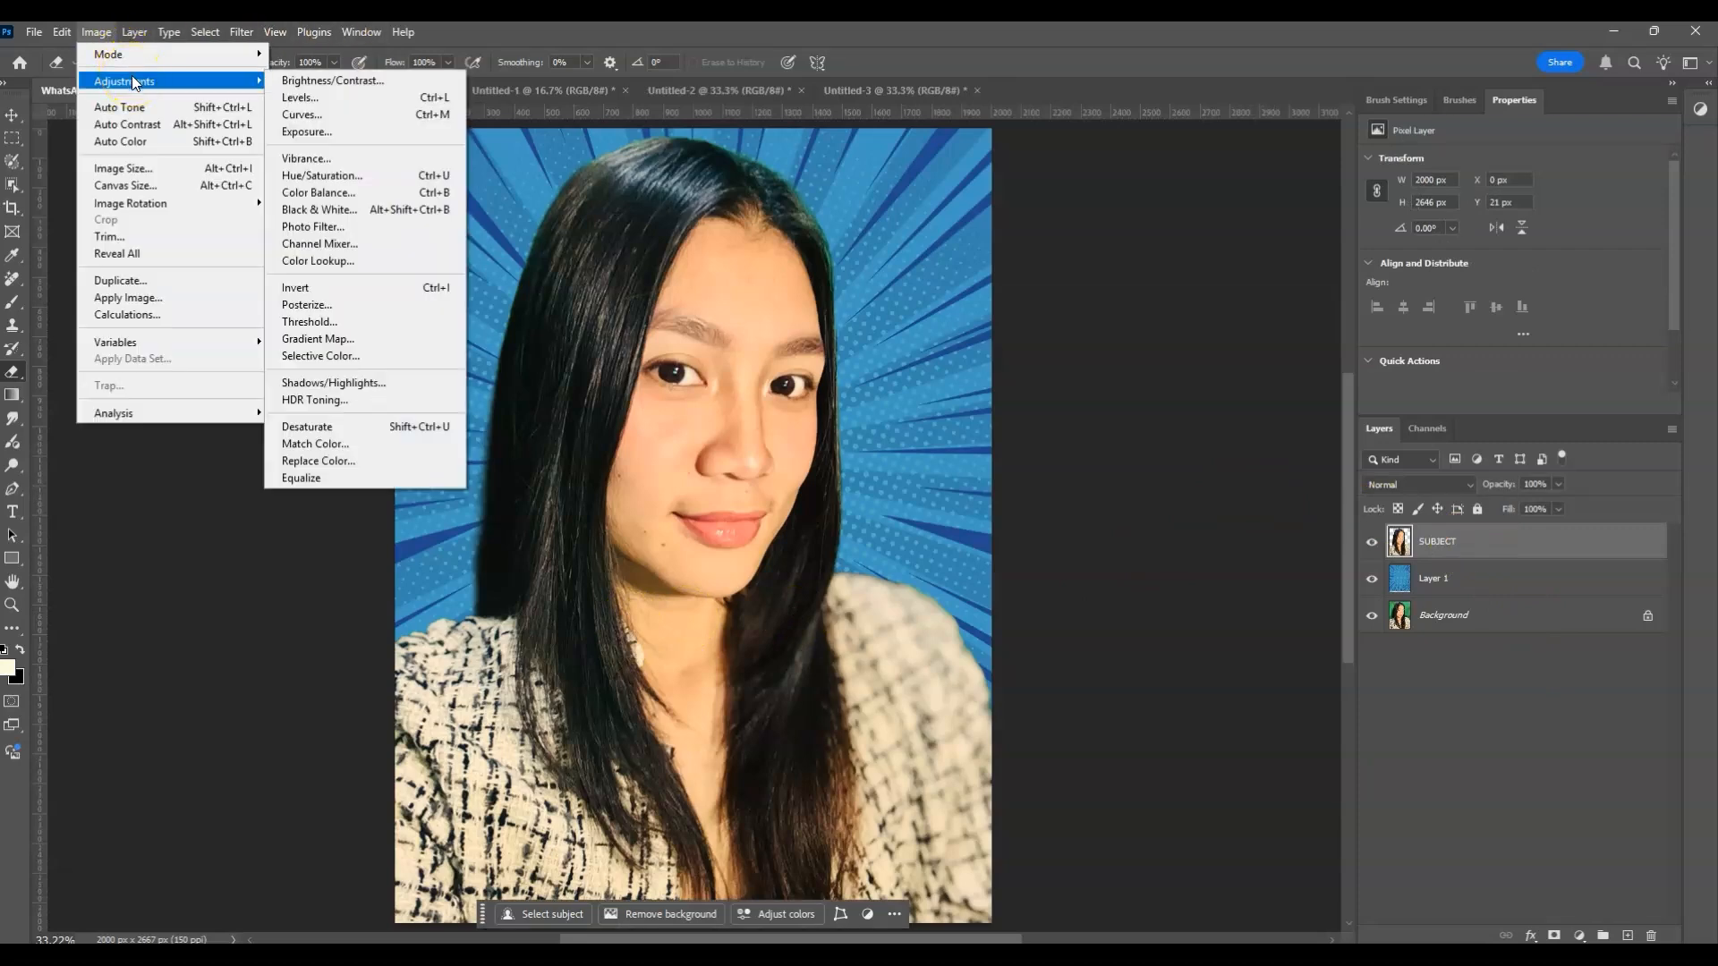
pyautogui.click(384, 380)
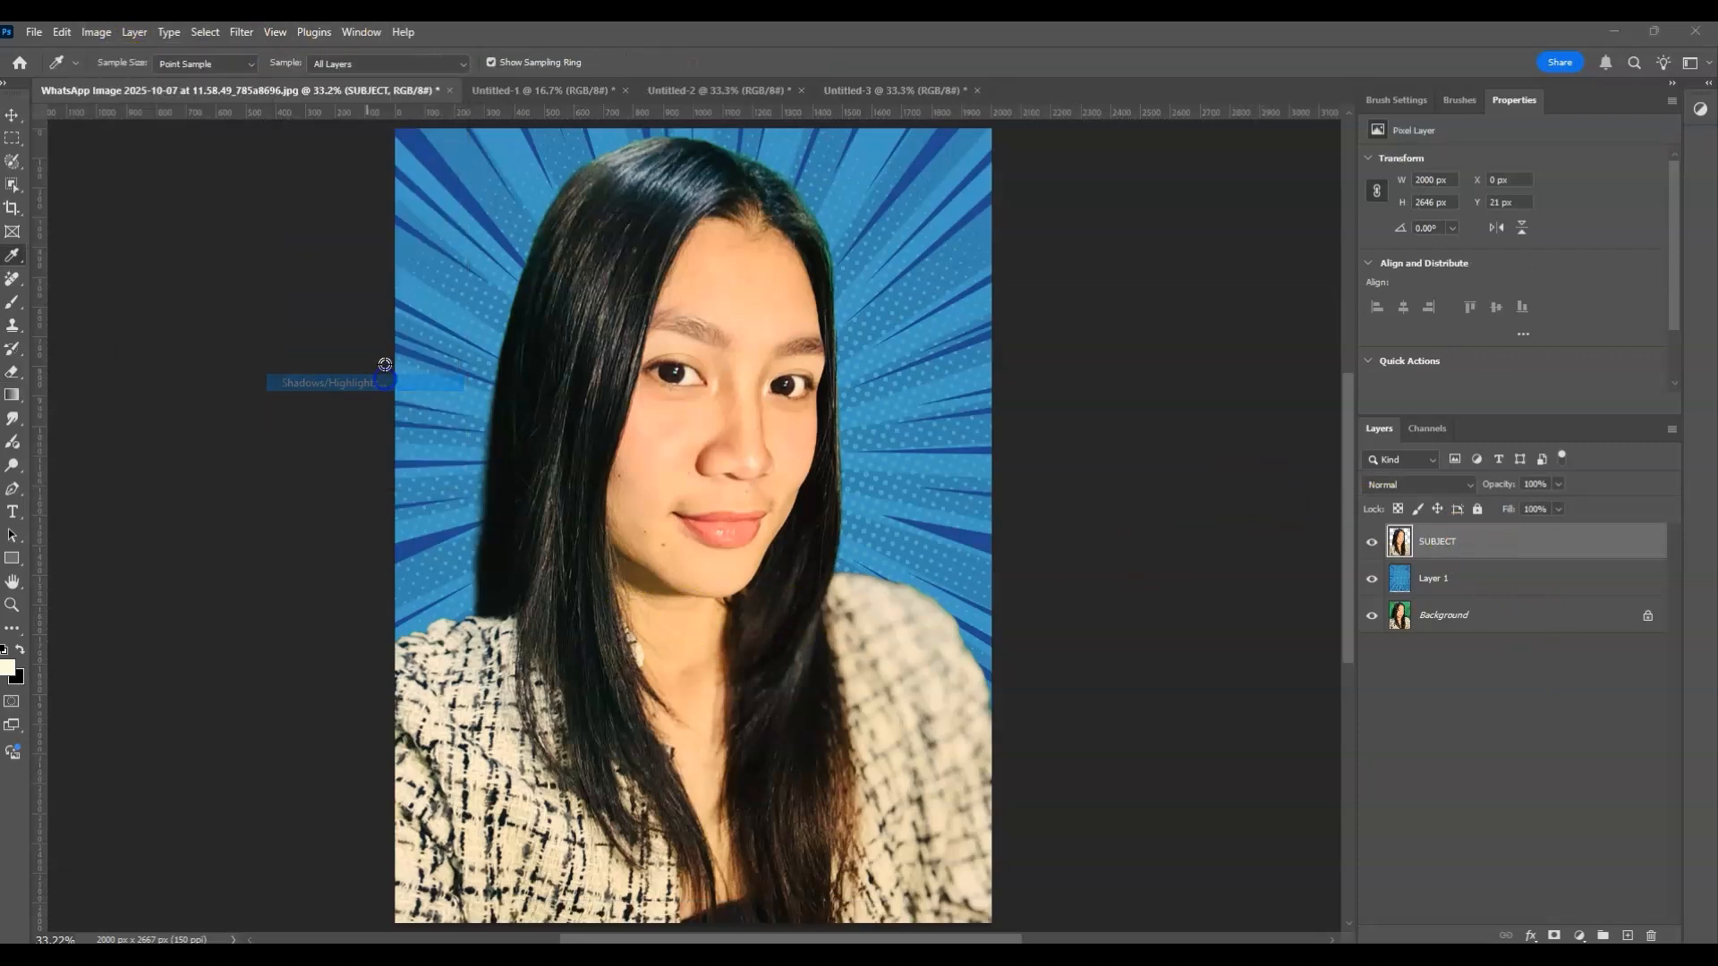
pyautogui.moveTo(1182, 235); pyautogui.dragTo(1144, 234)
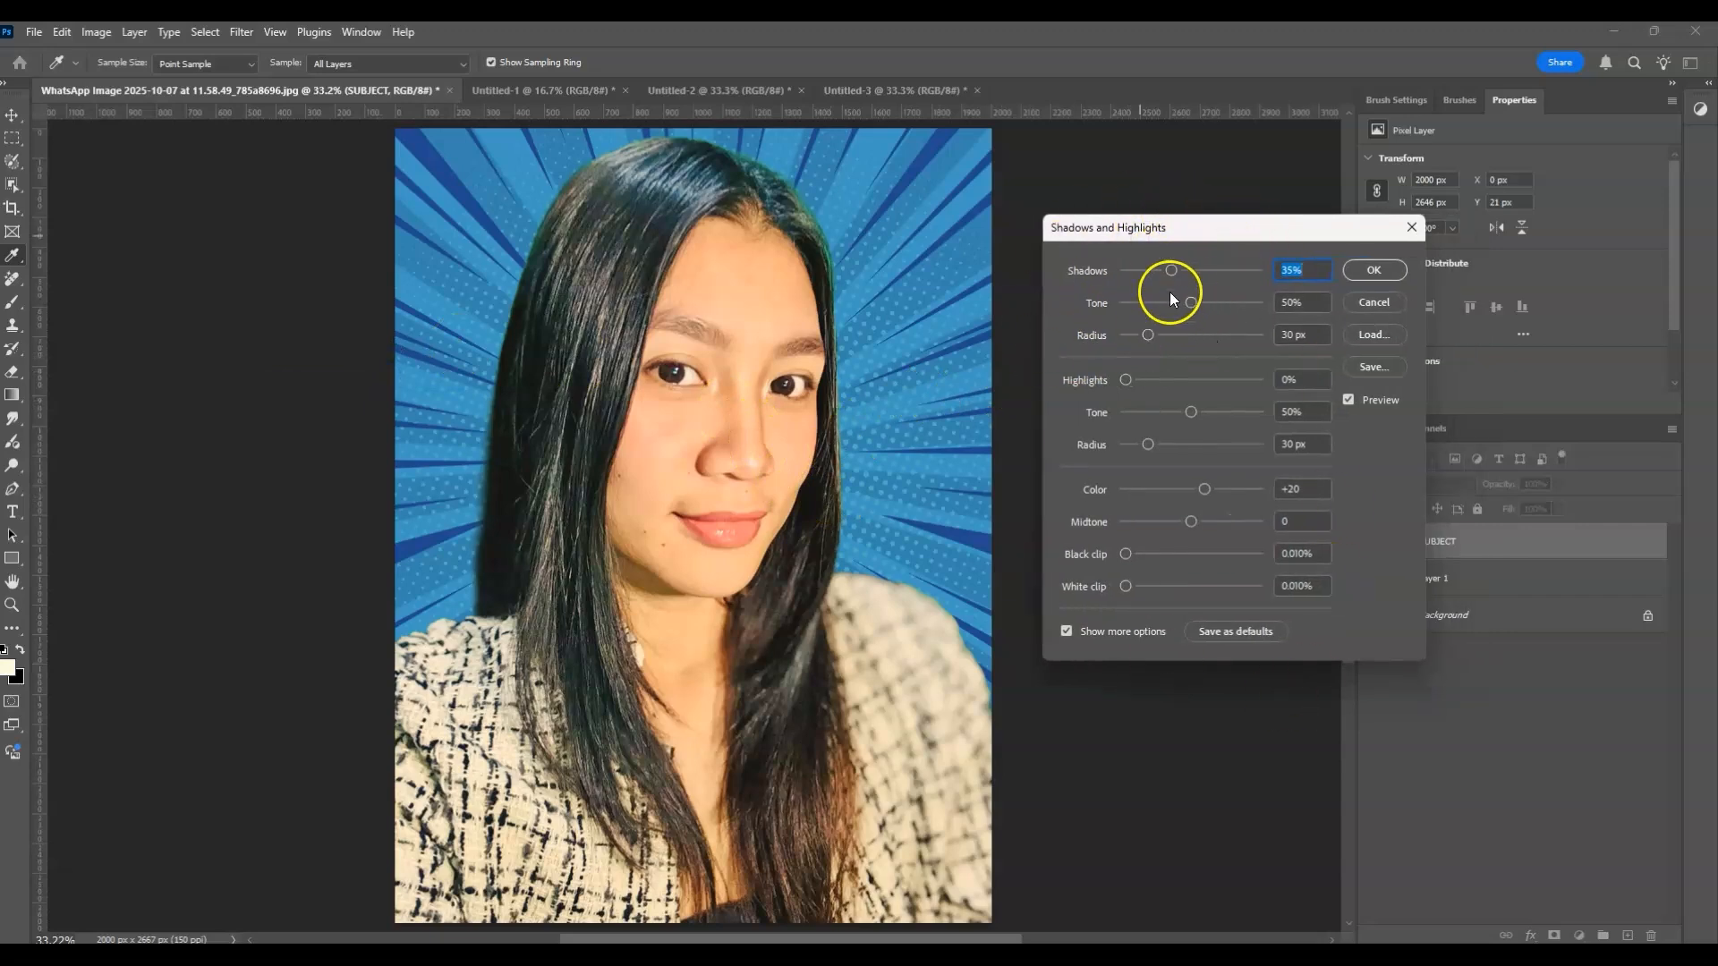
pyautogui.moveTo(1174, 277)
pyautogui.mouseDown()
pyautogui.moveTo(1117, 276)
pyautogui.moveTo(1164, 309)
pyautogui.mouseUp()
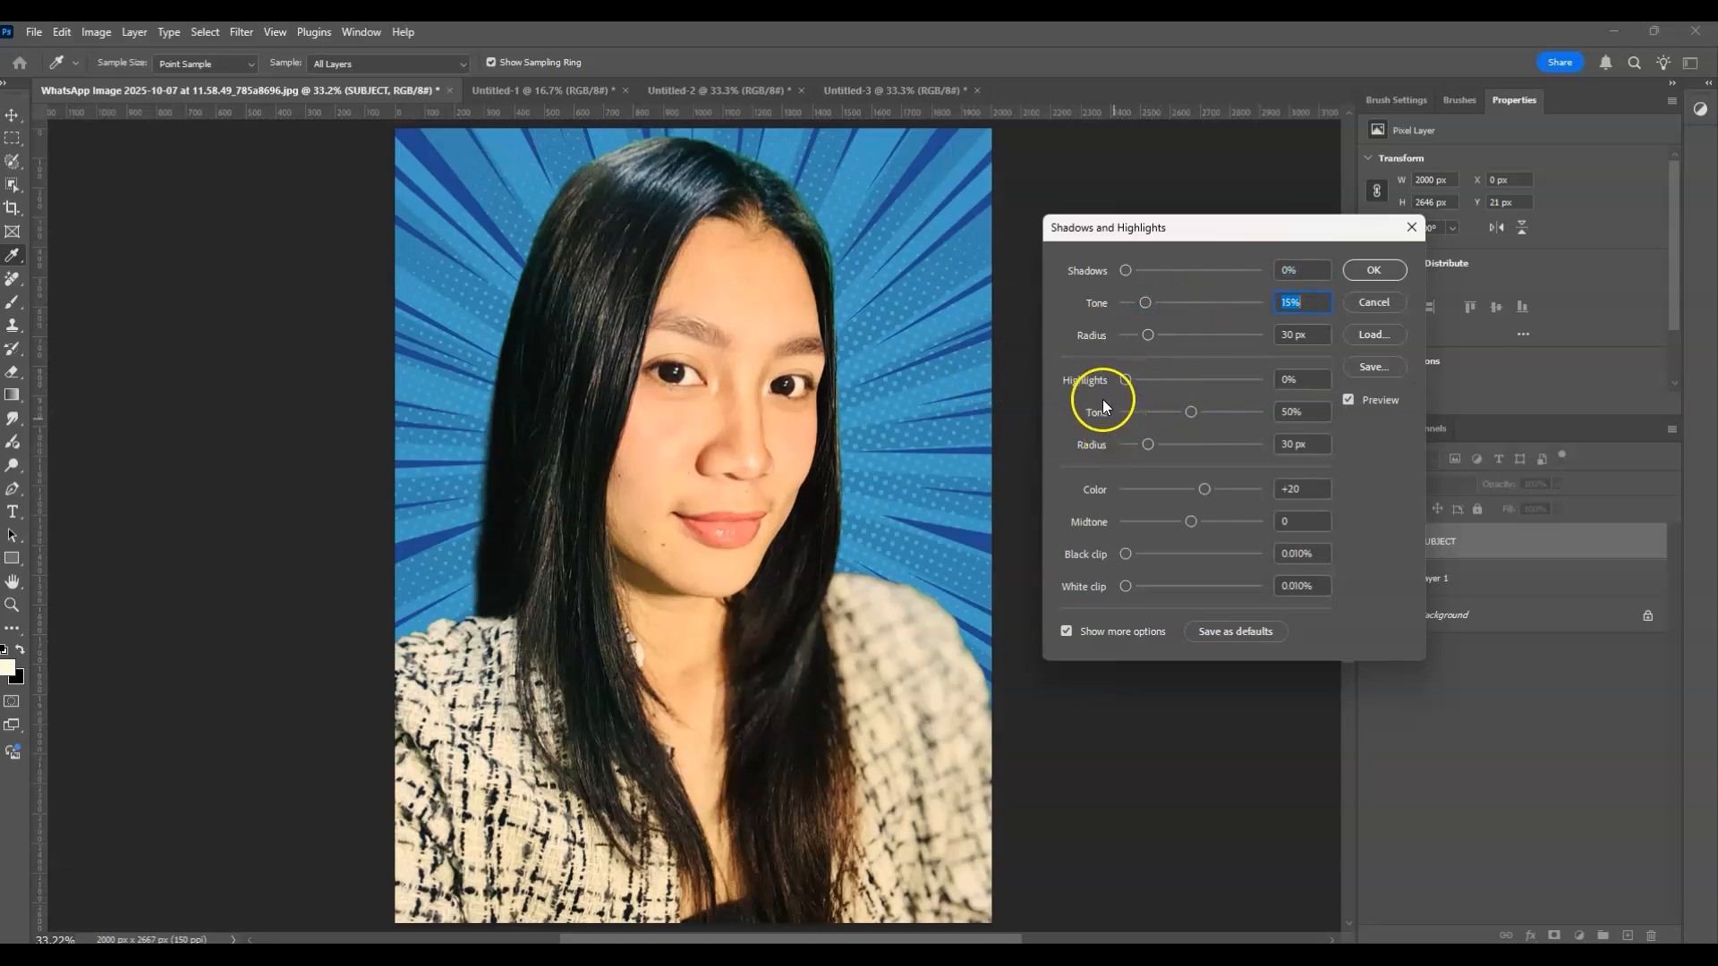
pyautogui.moveTo(1126, 380); pyautogui.dragTo(1153, 383)
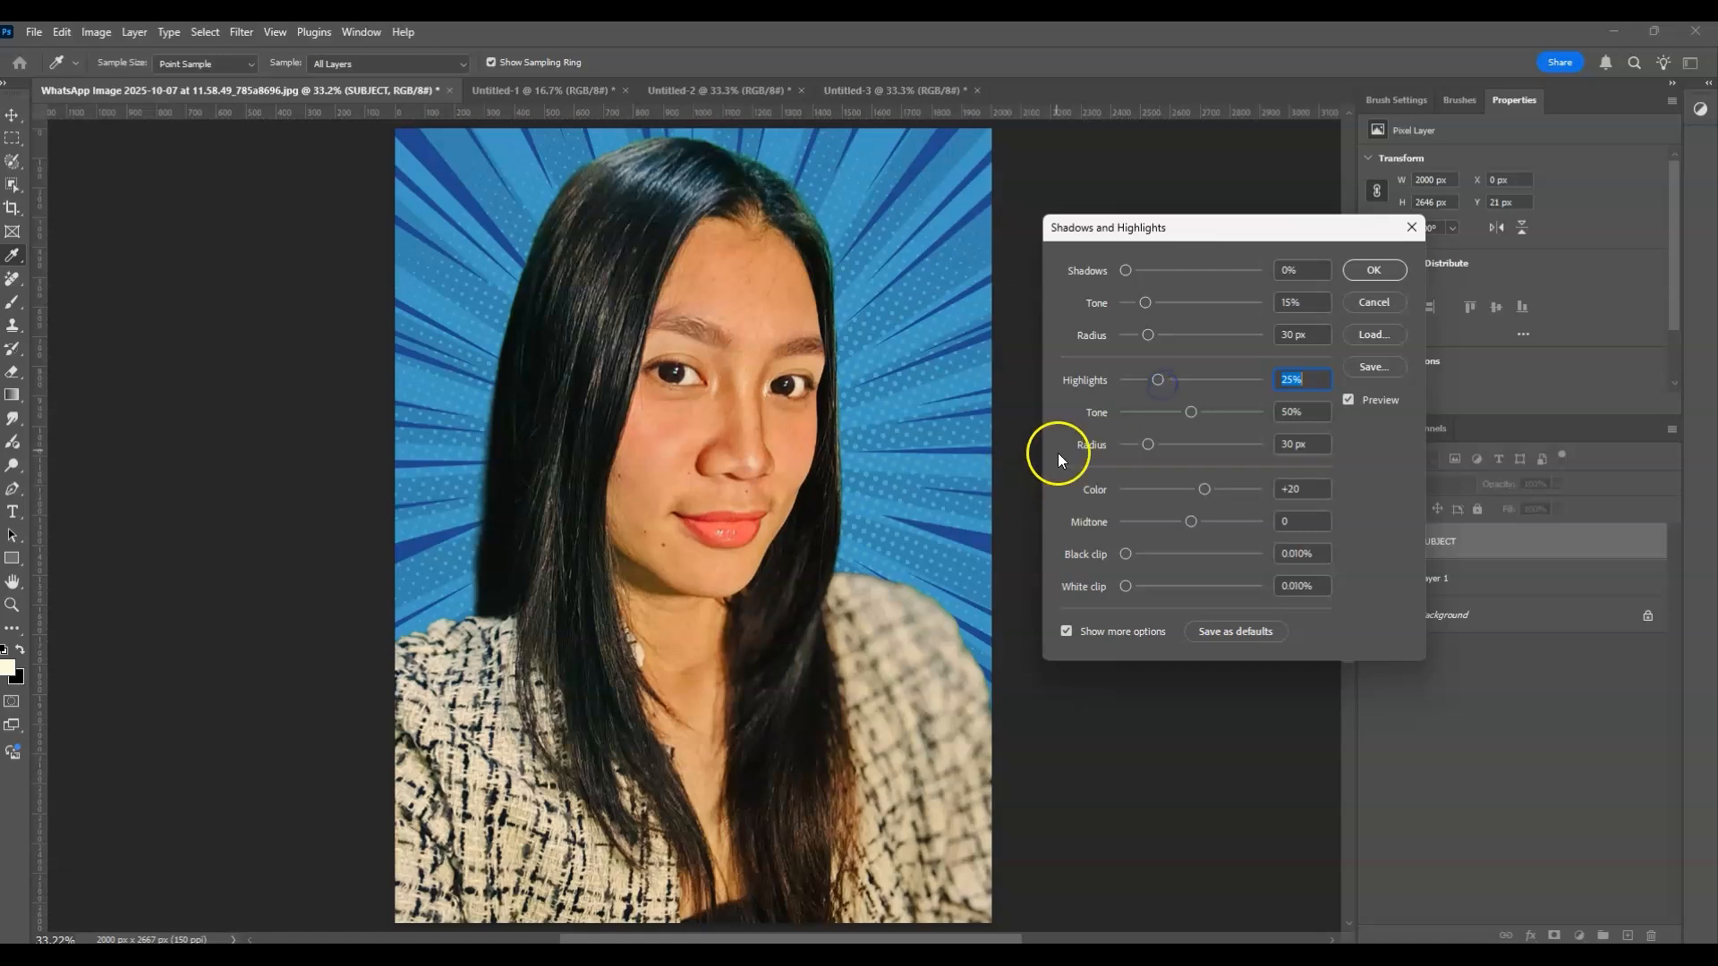
pyautogui.moveTo(1189, 413); pyautogui.dragTo(1160, 416)
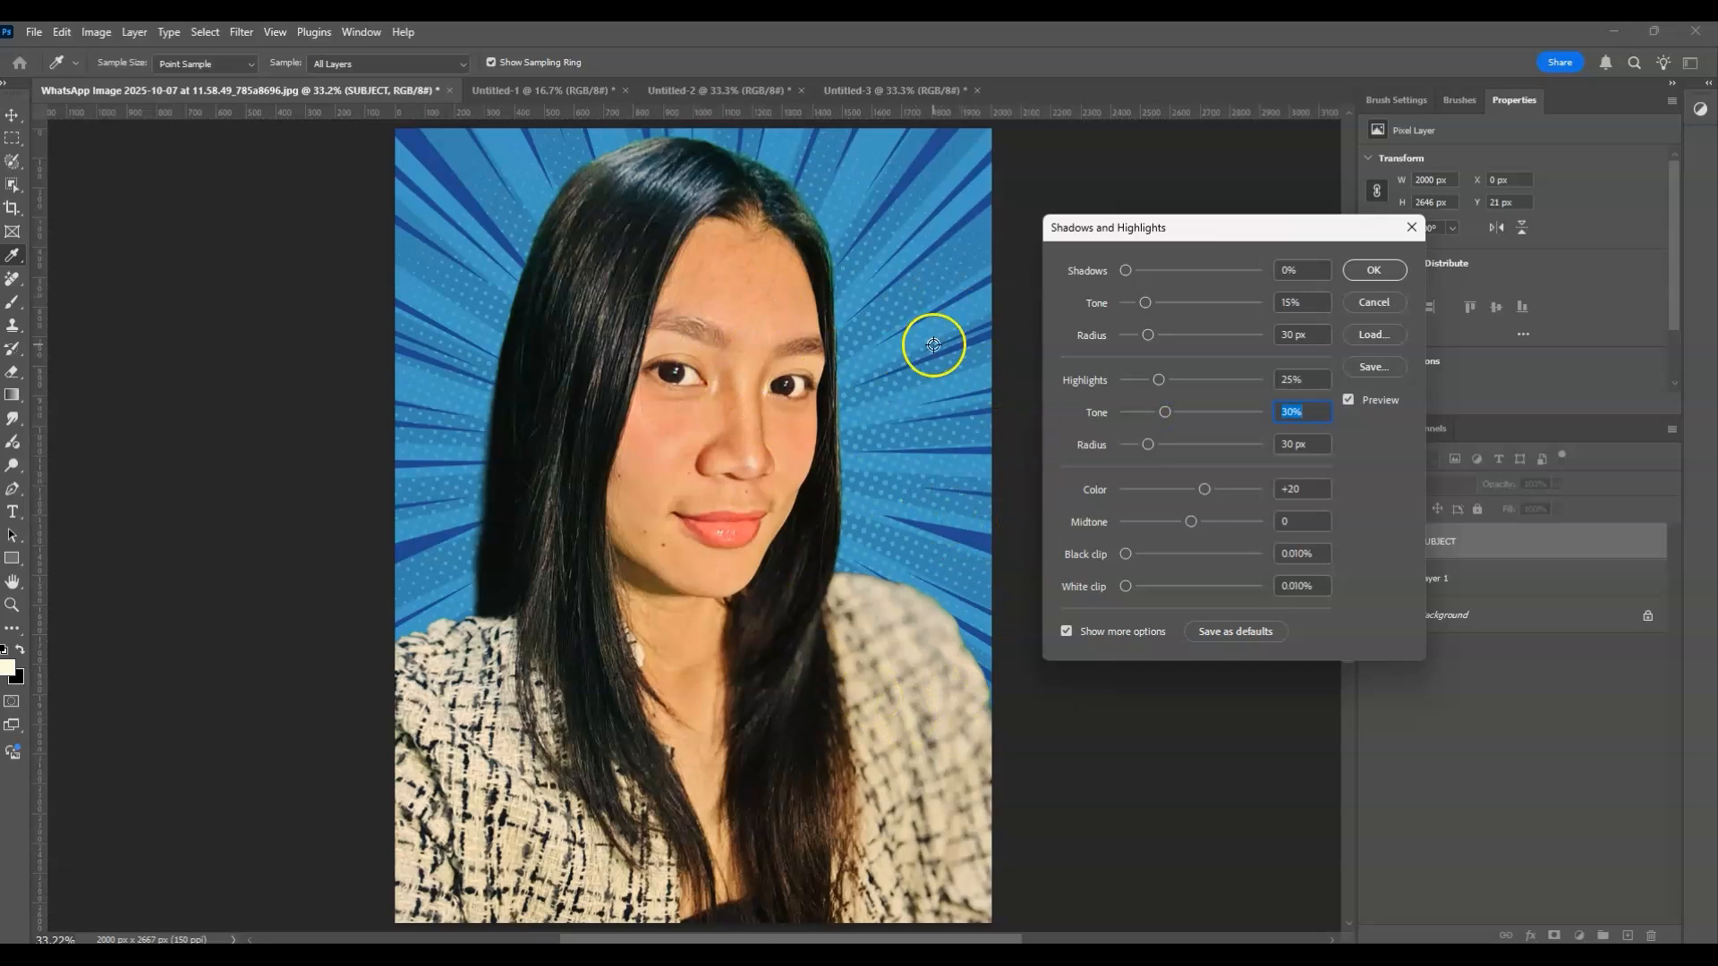
pyautogui.click(1387, 271)
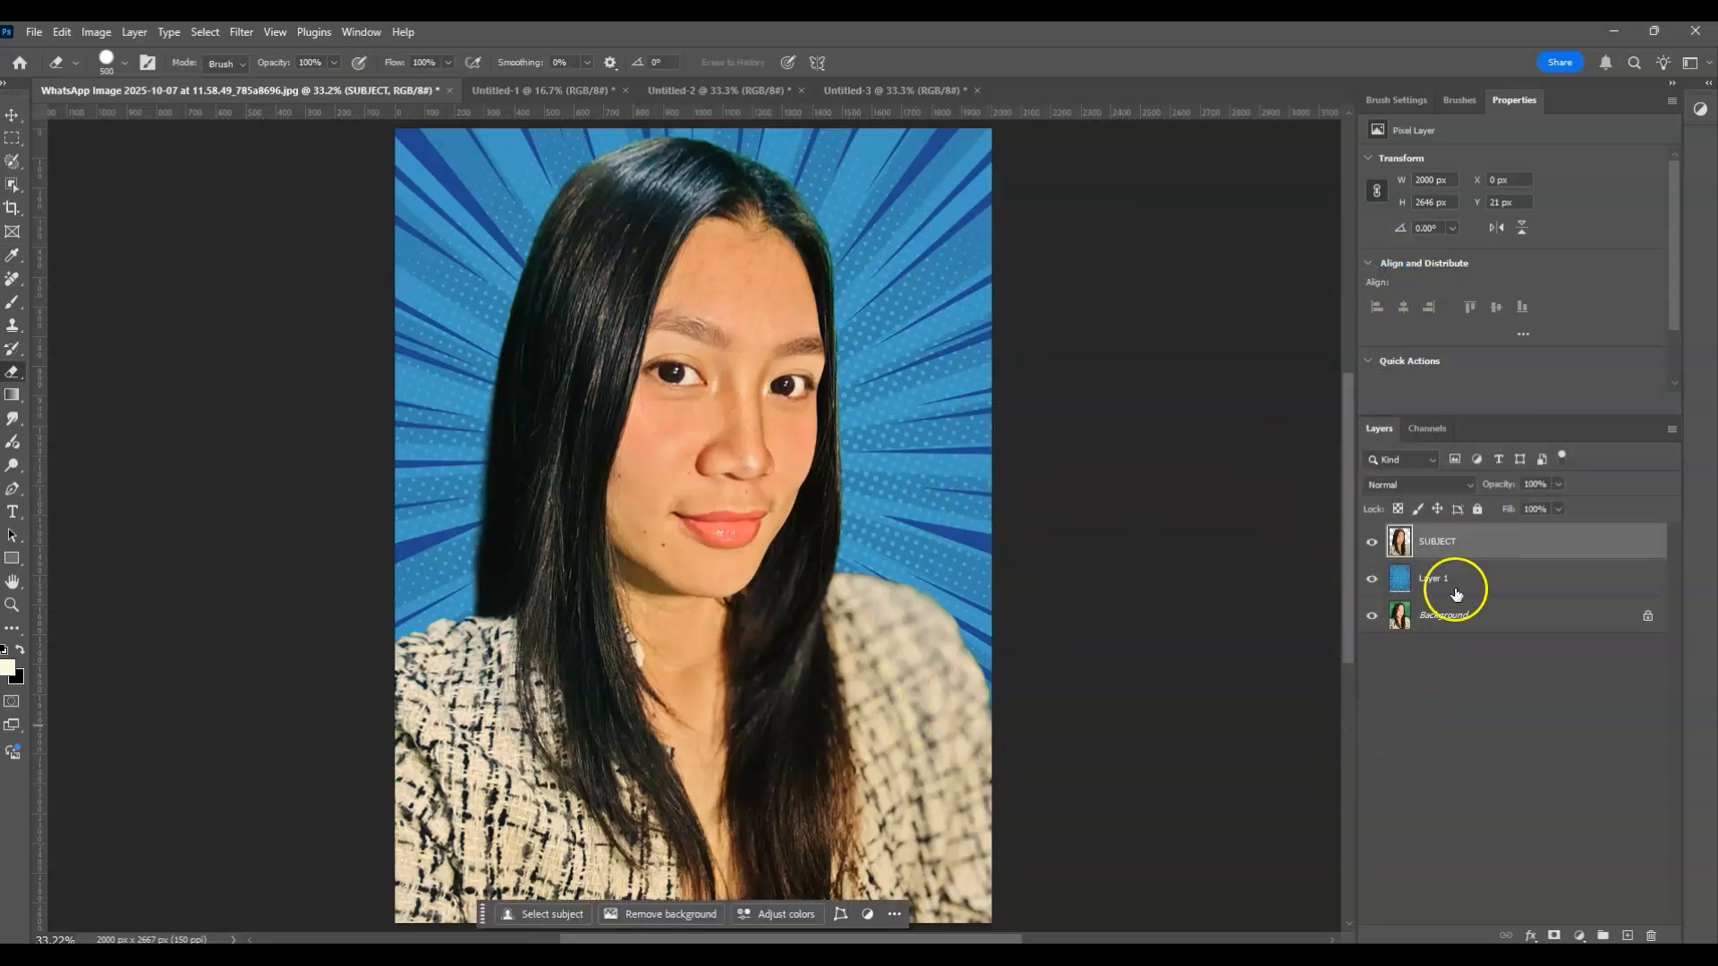
# Duplicate the SUBJECT layer and name the copy LINES
pyautogui.click(1516, 547)
pyautogui.hotkey('ctrl', 'j')
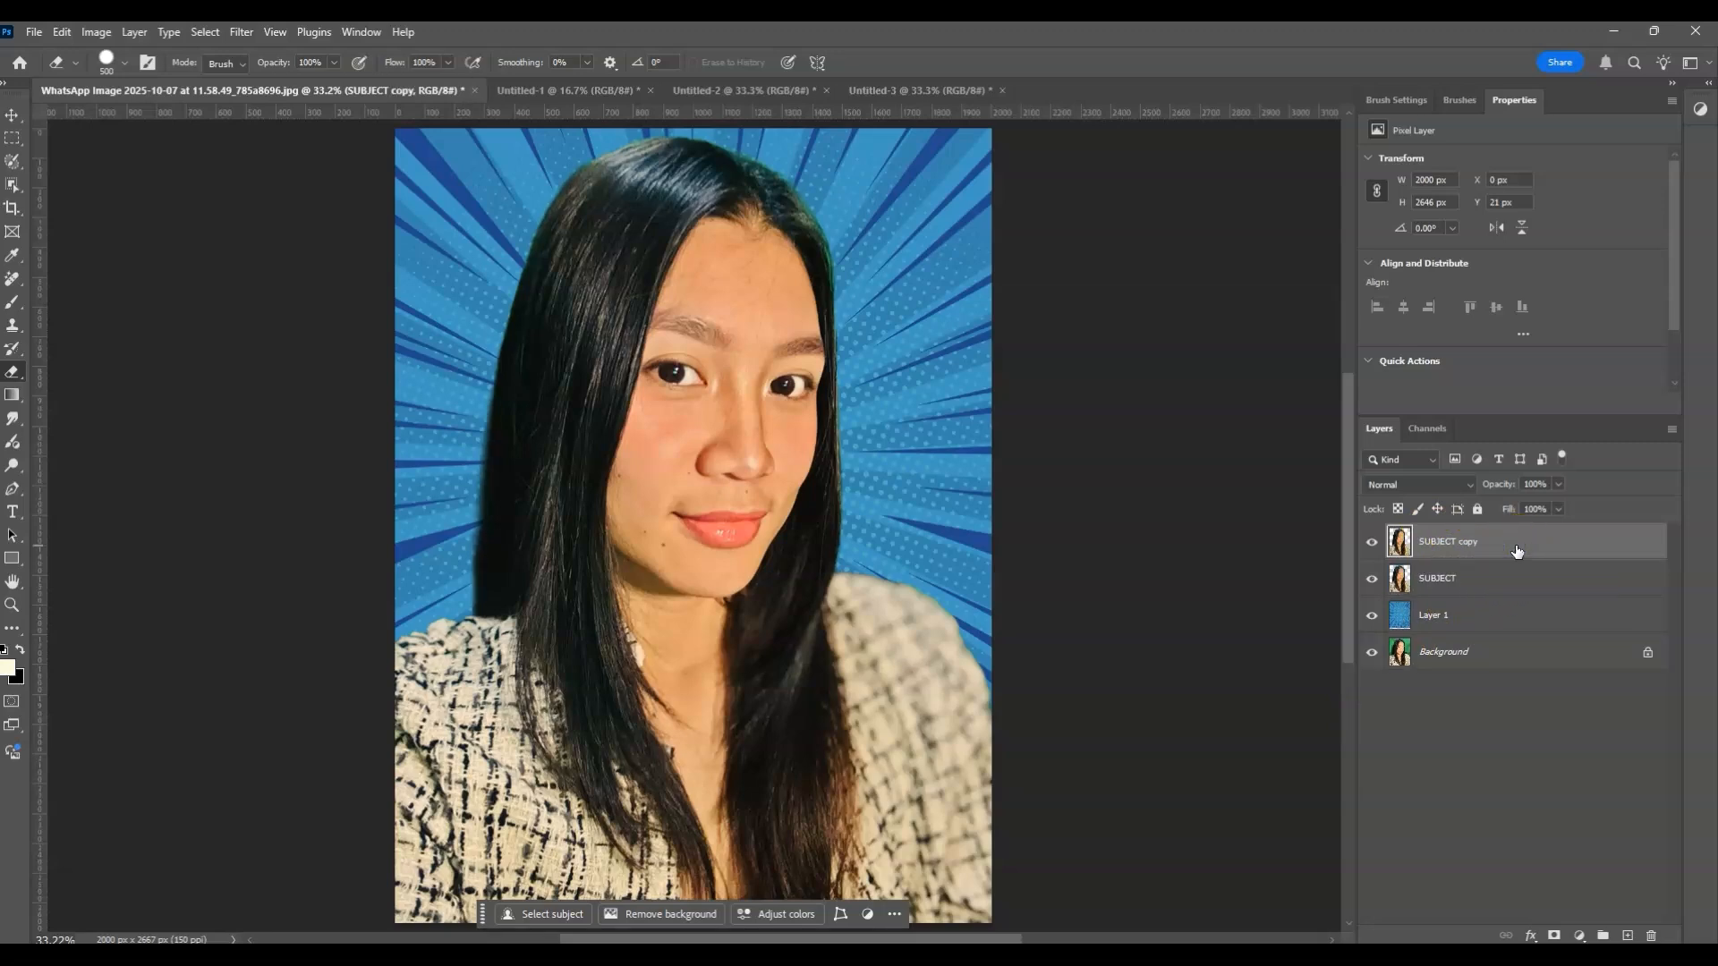
pyautogui.doubleClick(1474, 542)
pyautogui.write('LINES')
pyautogui.click(1452, 715)
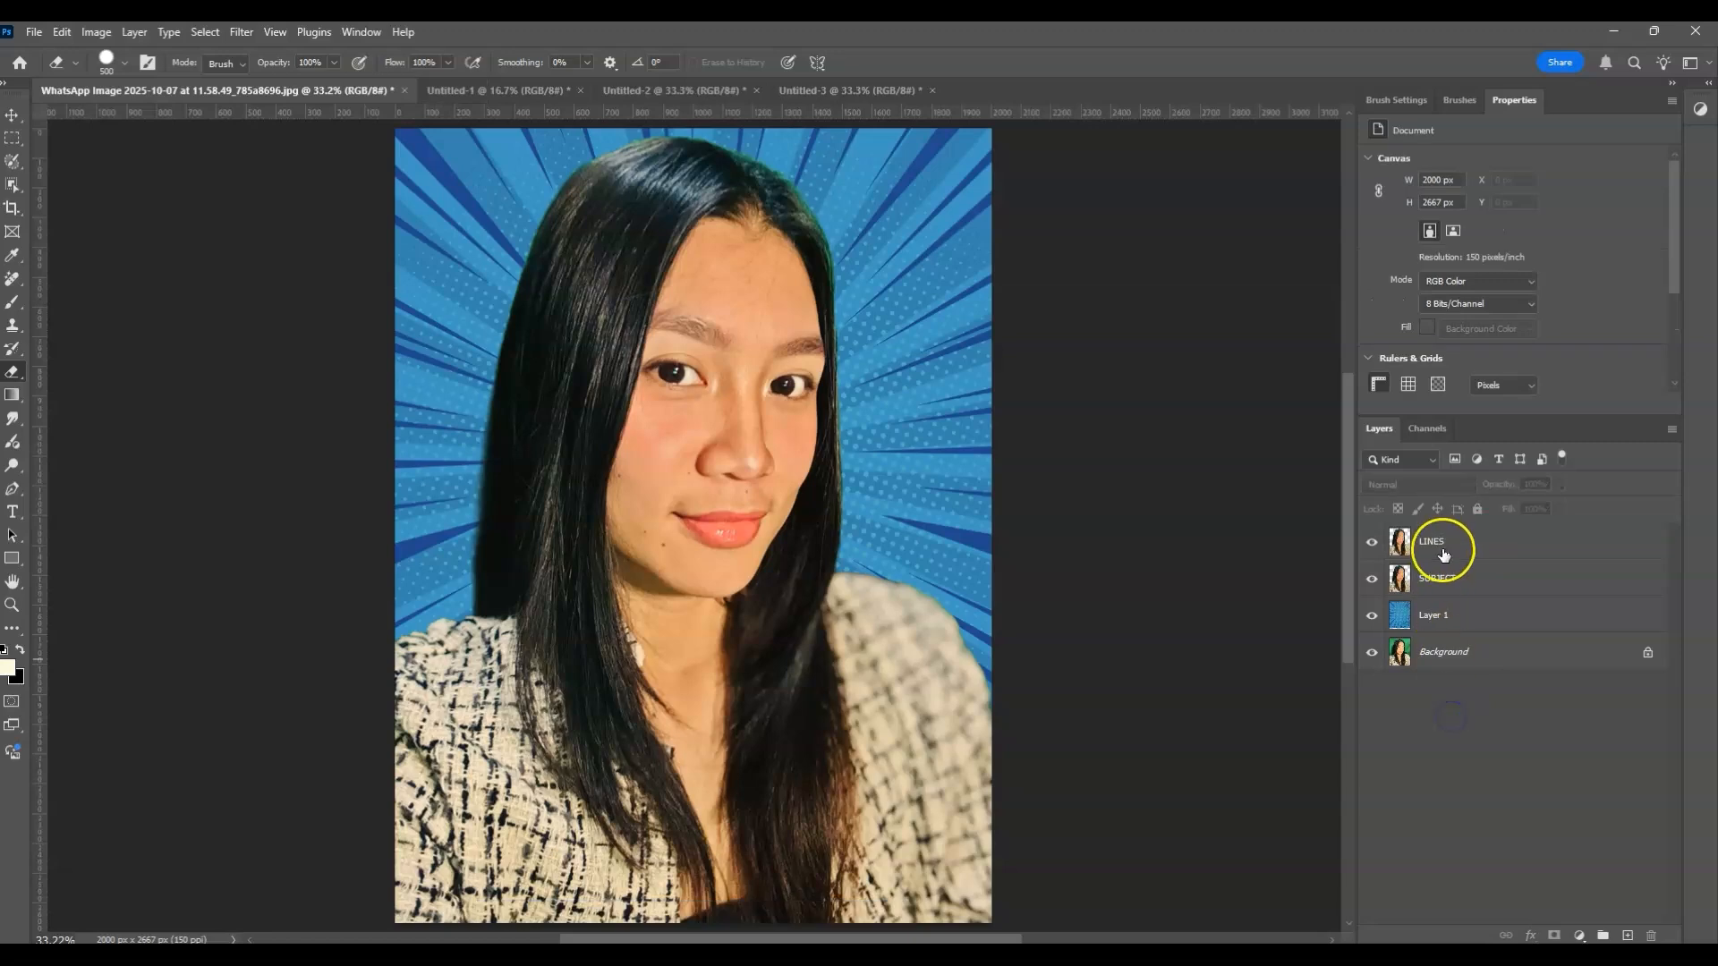
# Hide the LINES layer
pyautogui.click(1411, 556)
pyautogui.click(1372, 543)
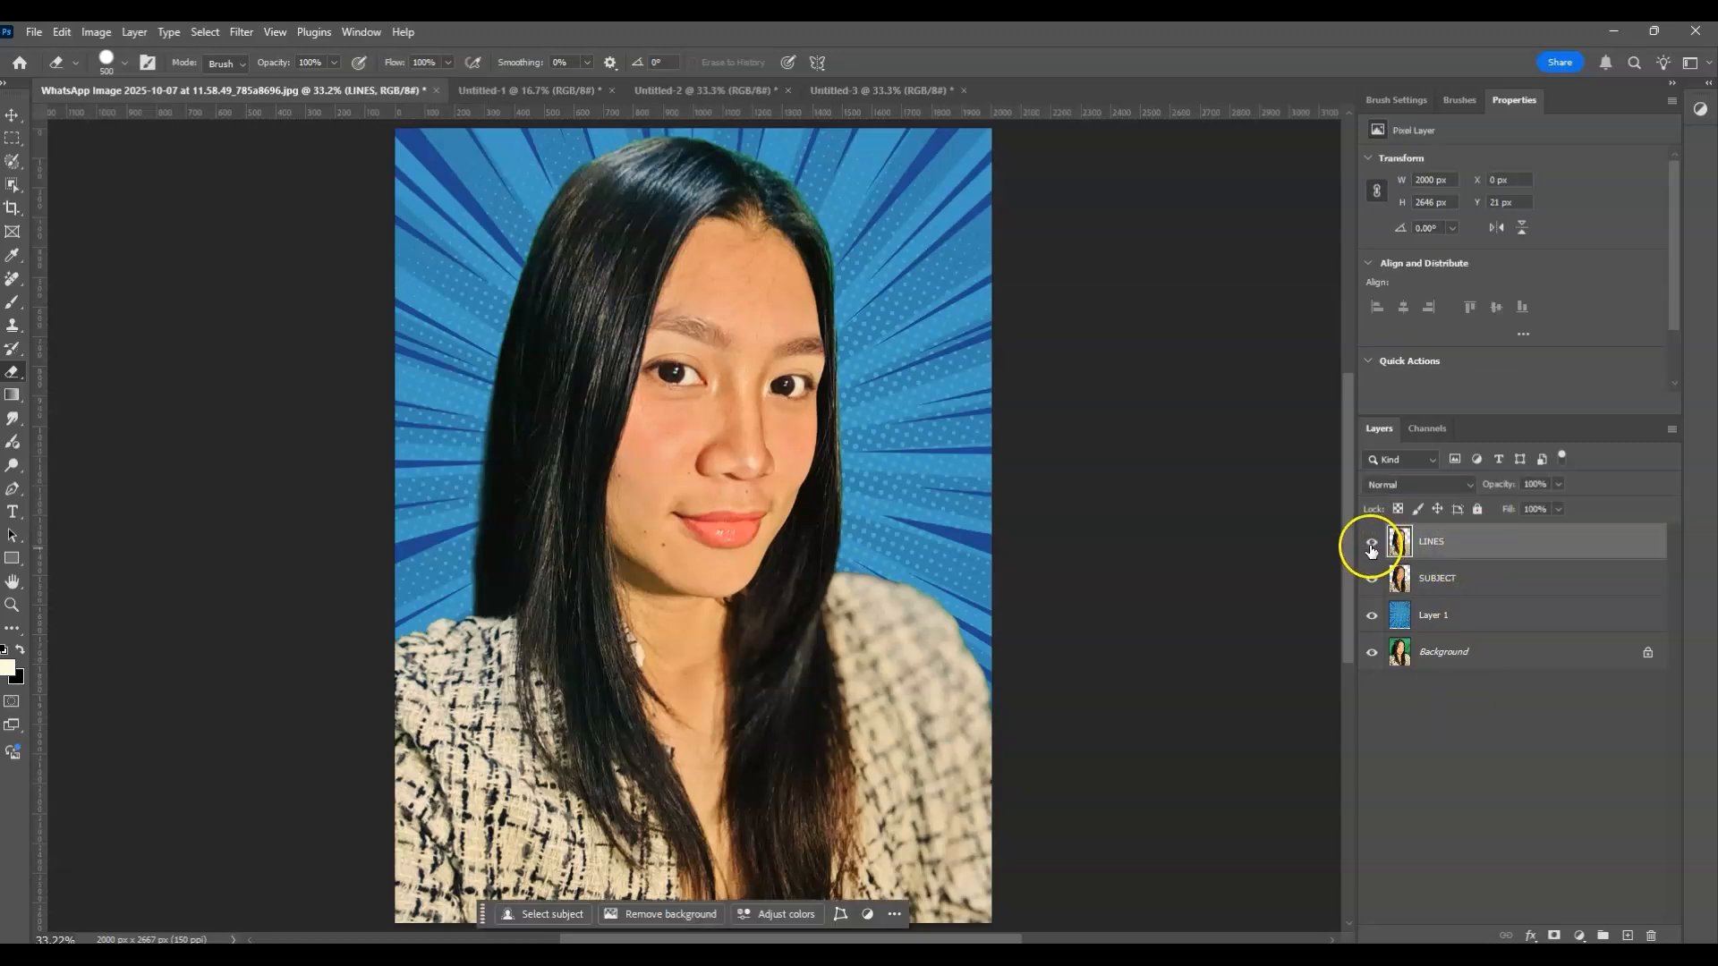
pyautogui.click(1371, 542)
# Convert the SUBJECT layer to a Smart Object
pyautogui.click(1440, 580)
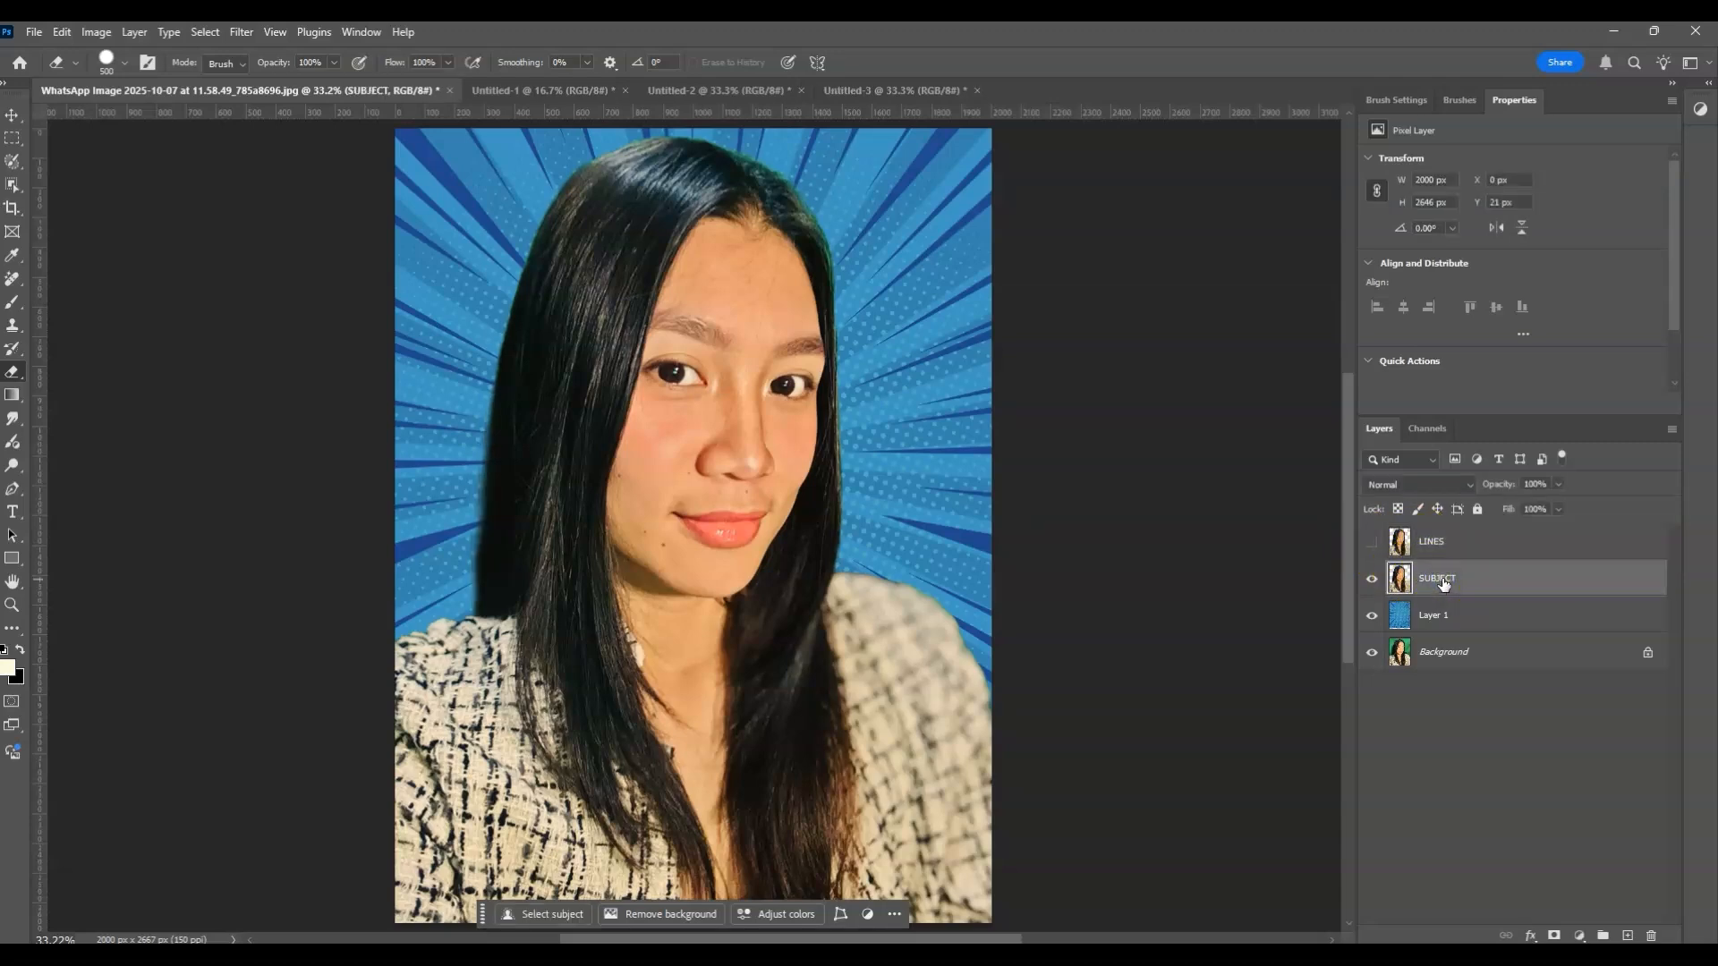
pyautogui.rightClick(1441, 580)
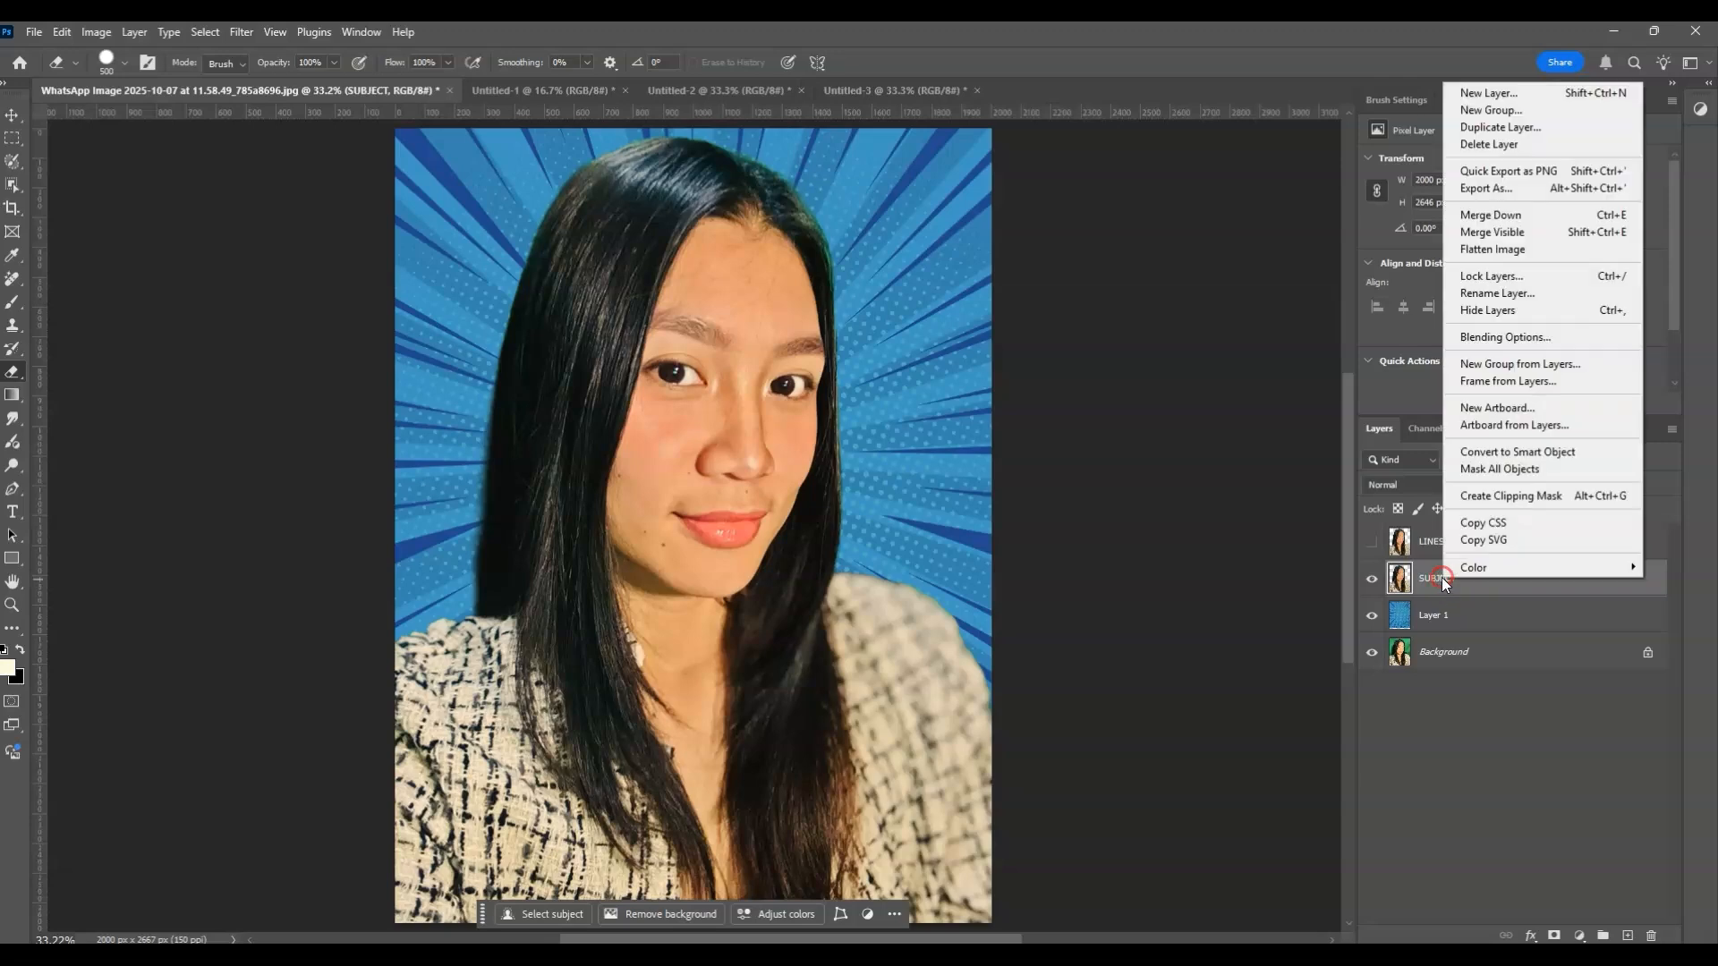
pyautogui.click(1526, 454)
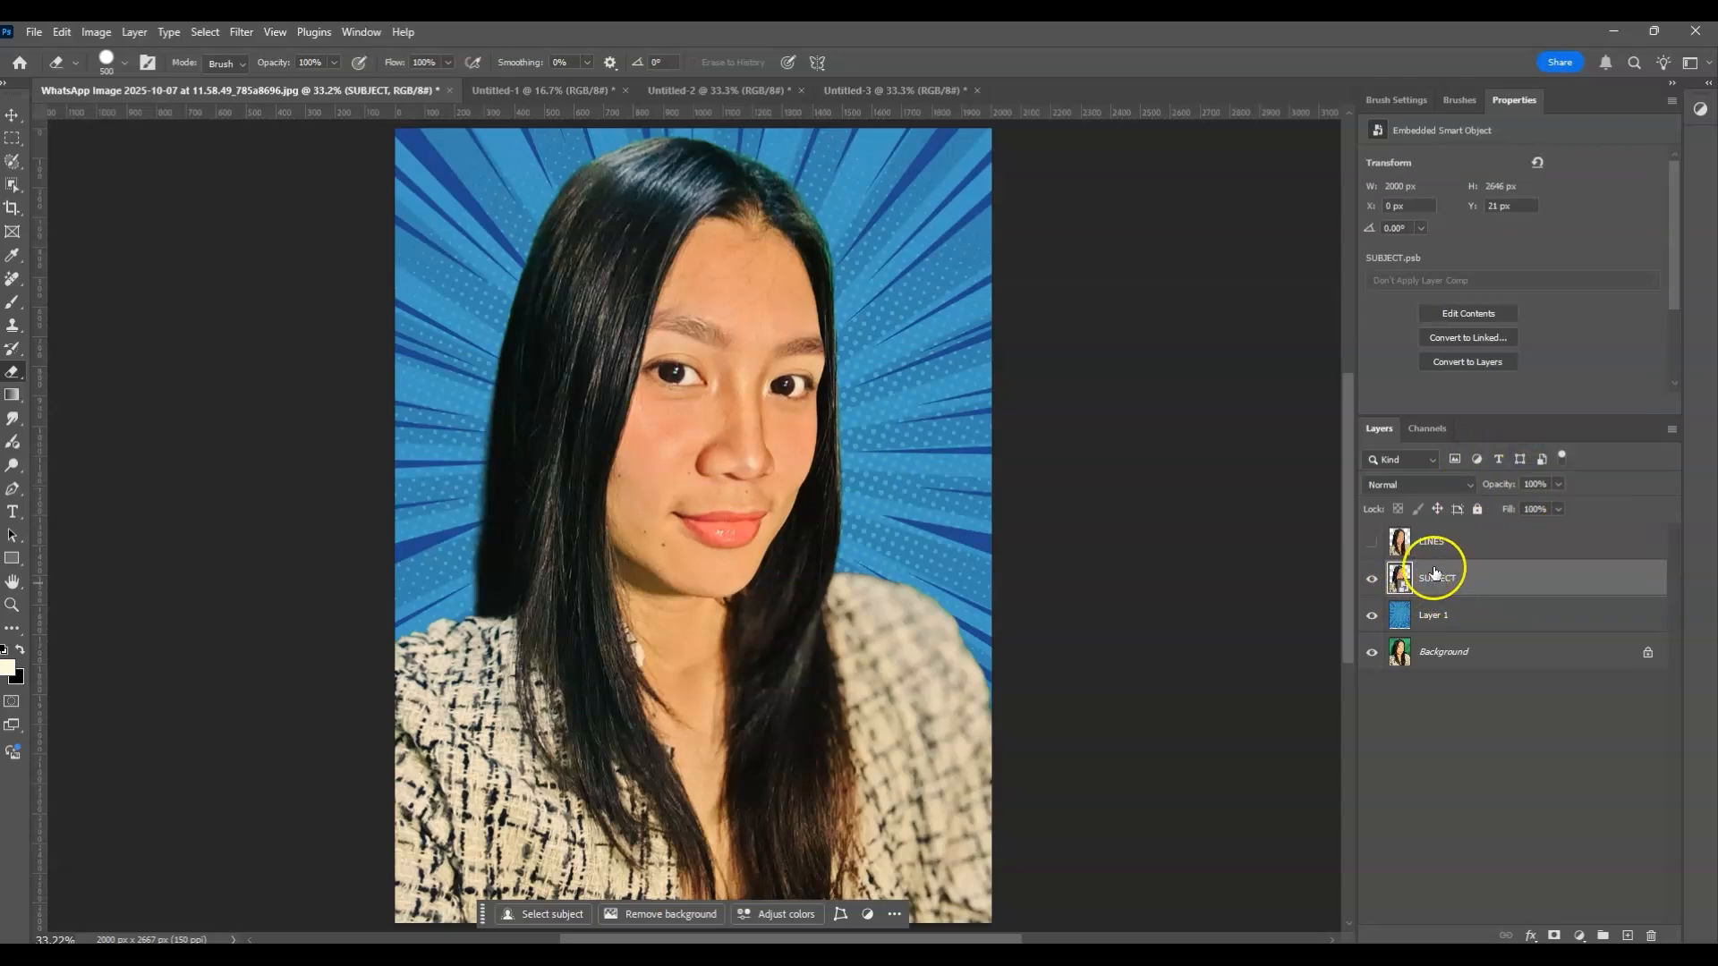
# Apply the Poster Edges filter to the SUBJECT layer with edge thickness 0, edge intensity 8 and posterization 0
pyautogui.click(243, 36)
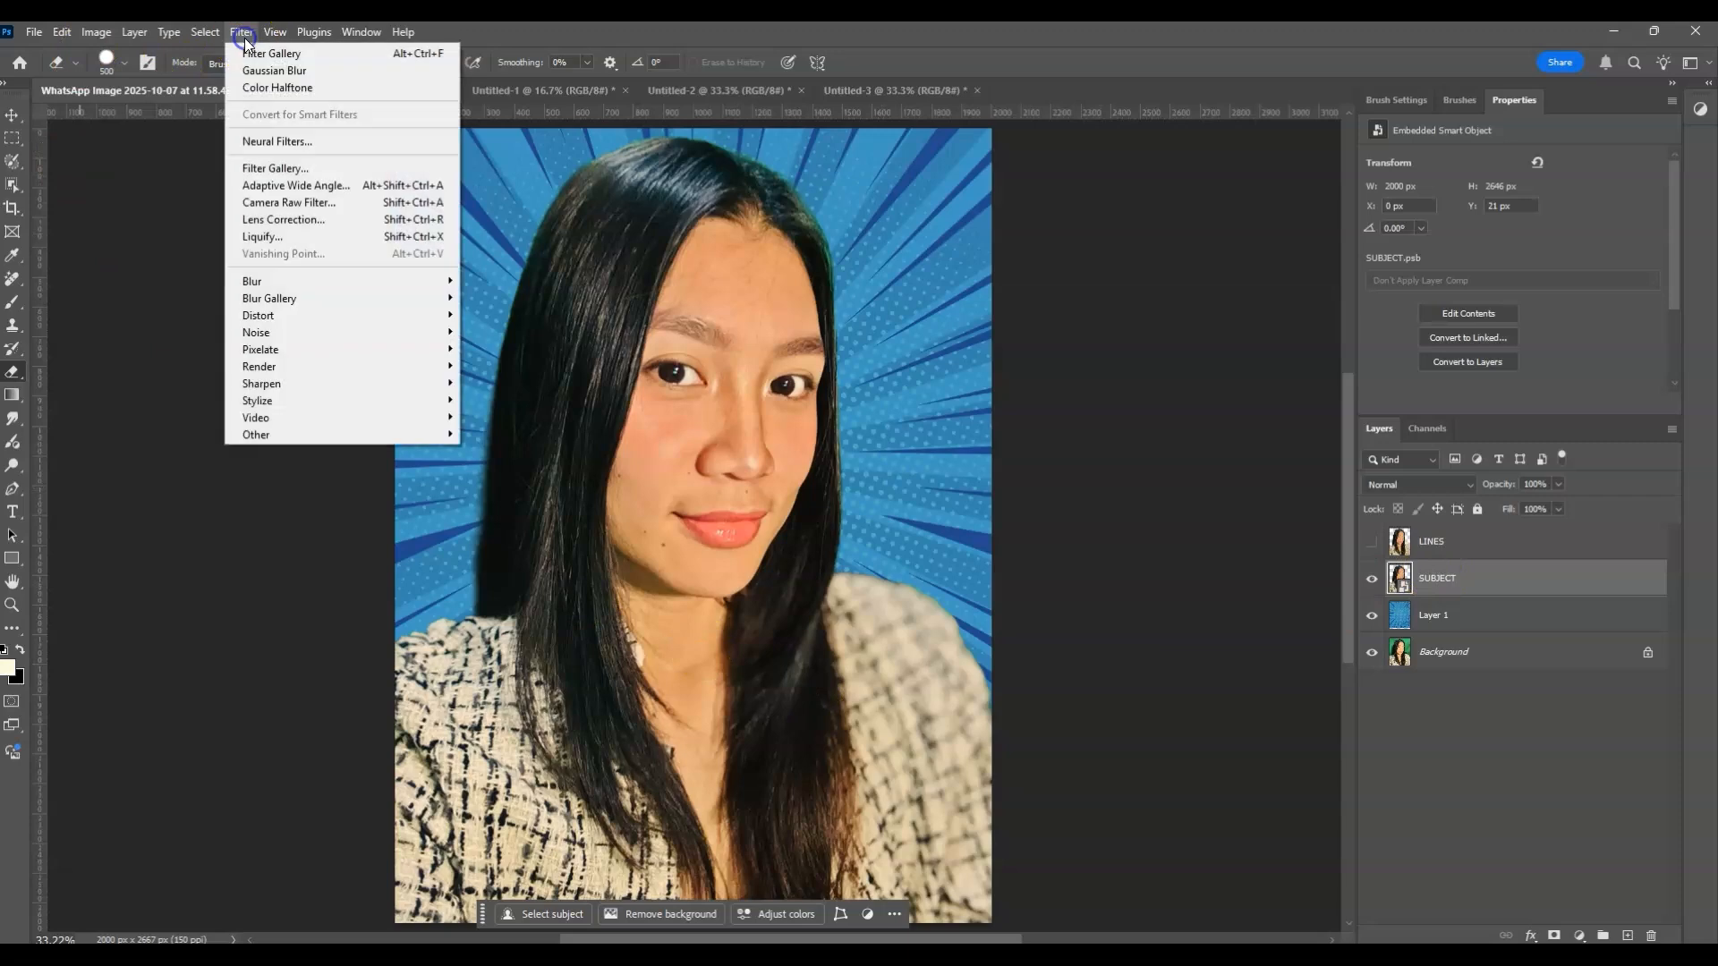
pyautogui.click(347, 166)
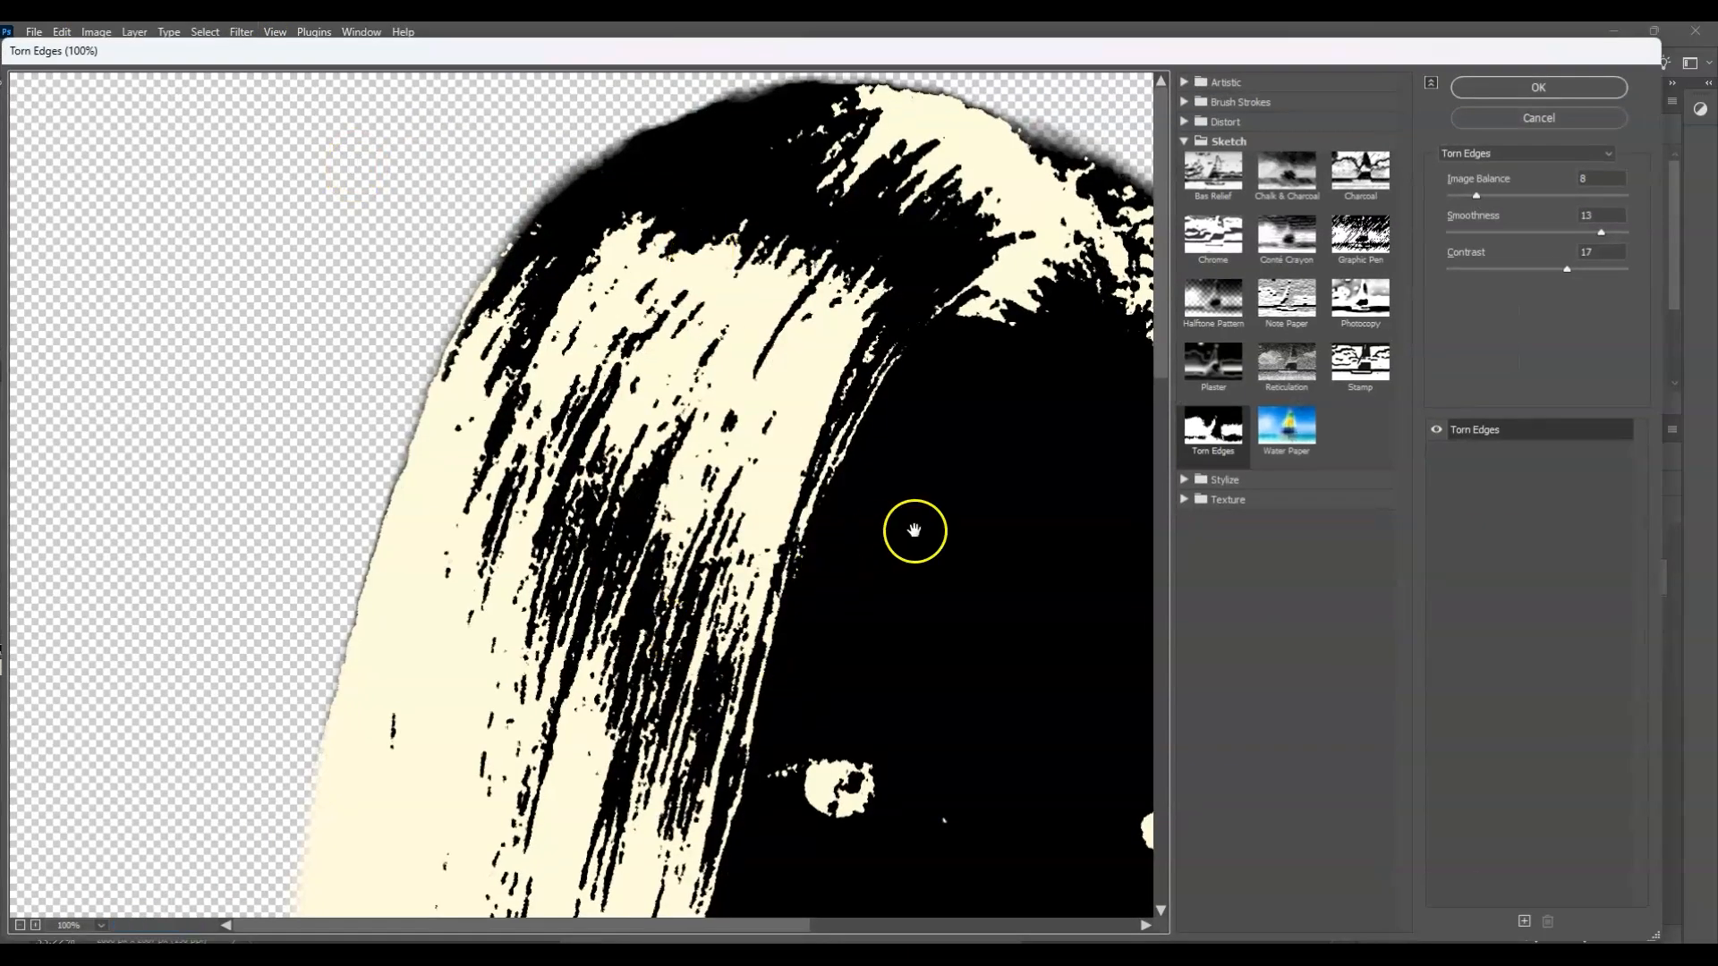
pyautogui.scroll(-4, 930, 524)
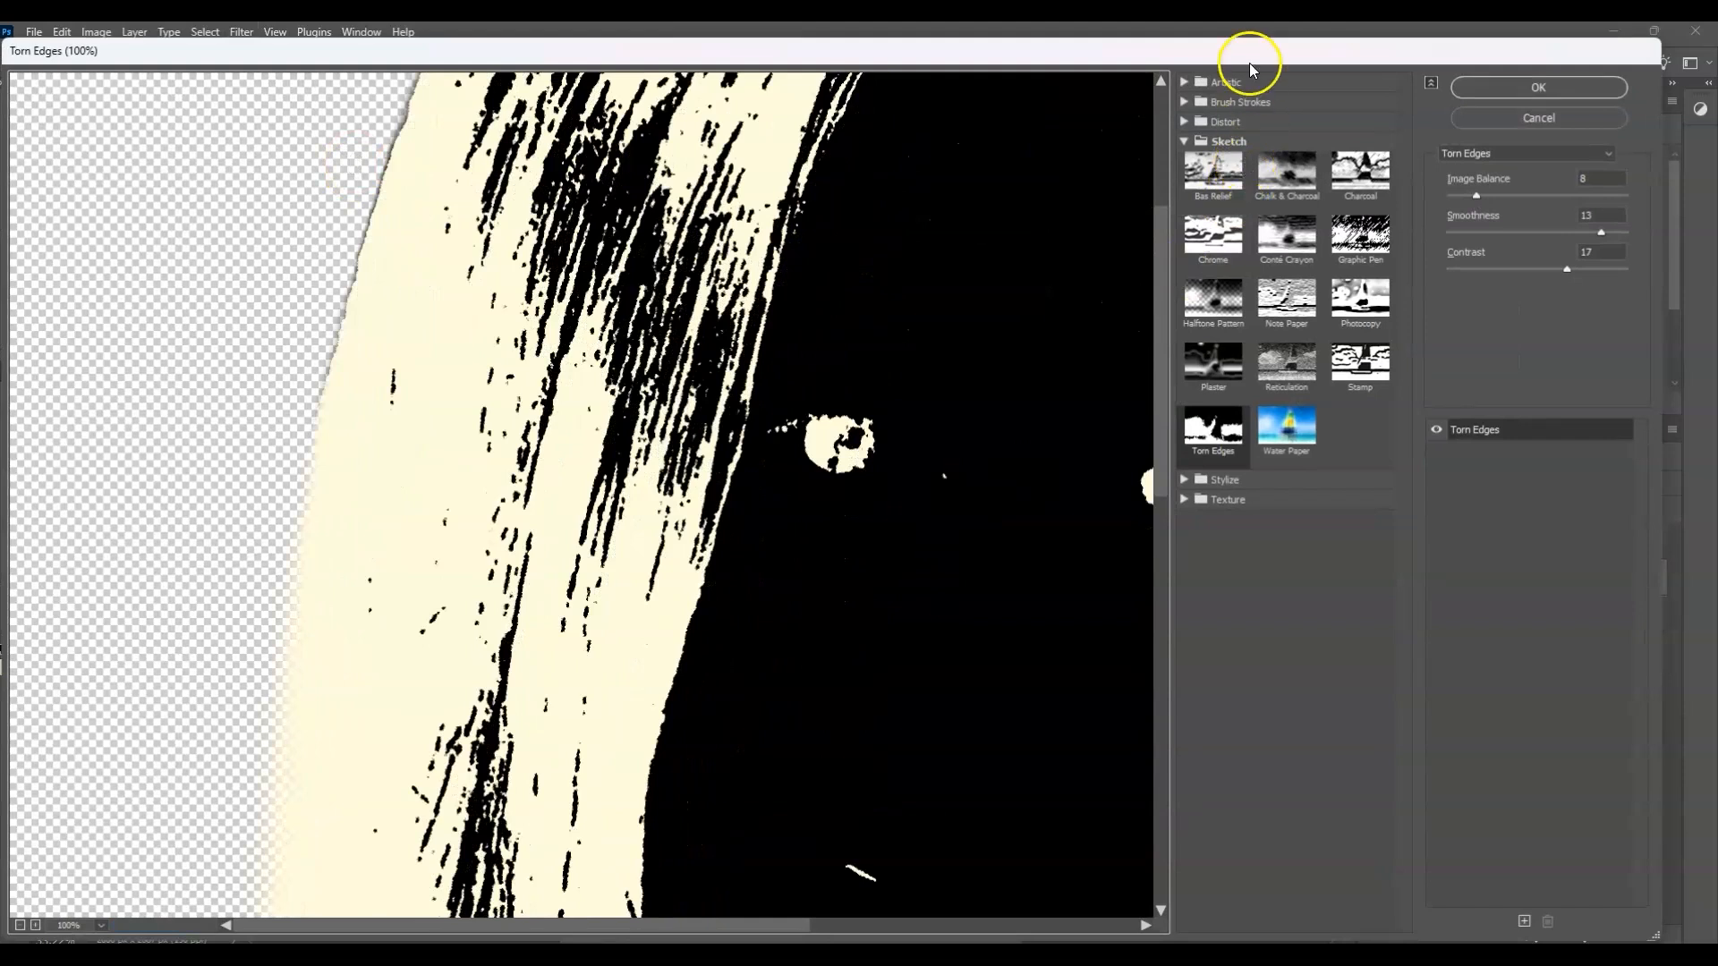
pyautogui.click(1190, 82)
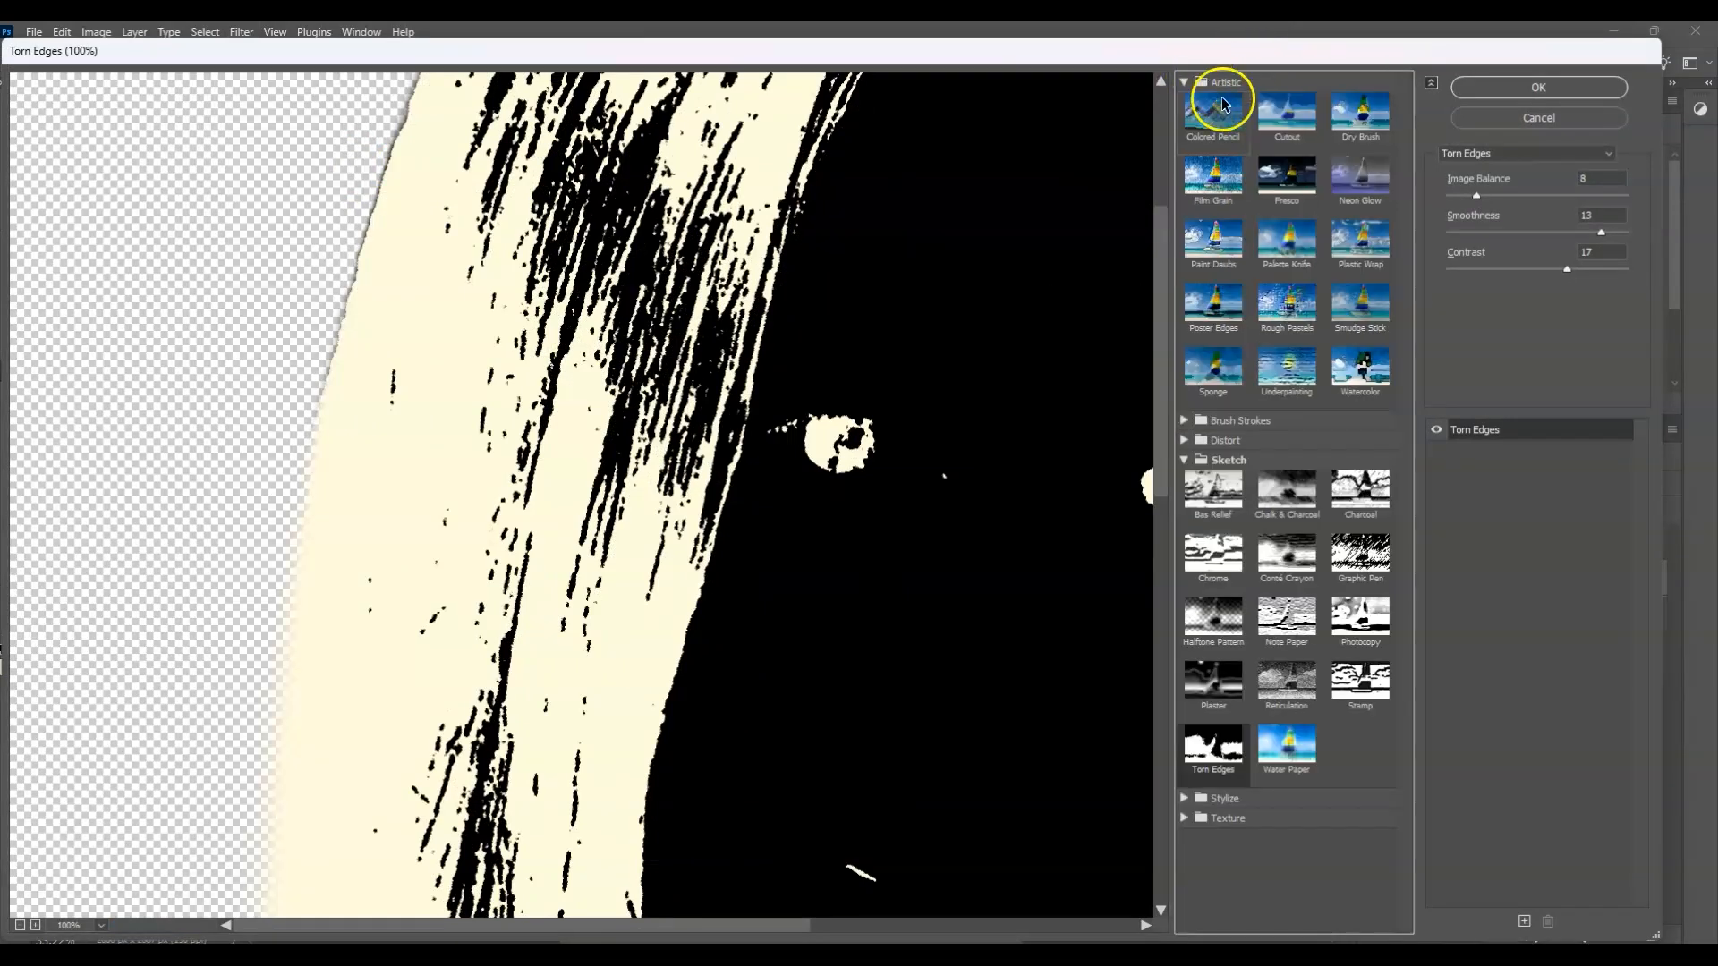
pyautogui.click(1216, 309)
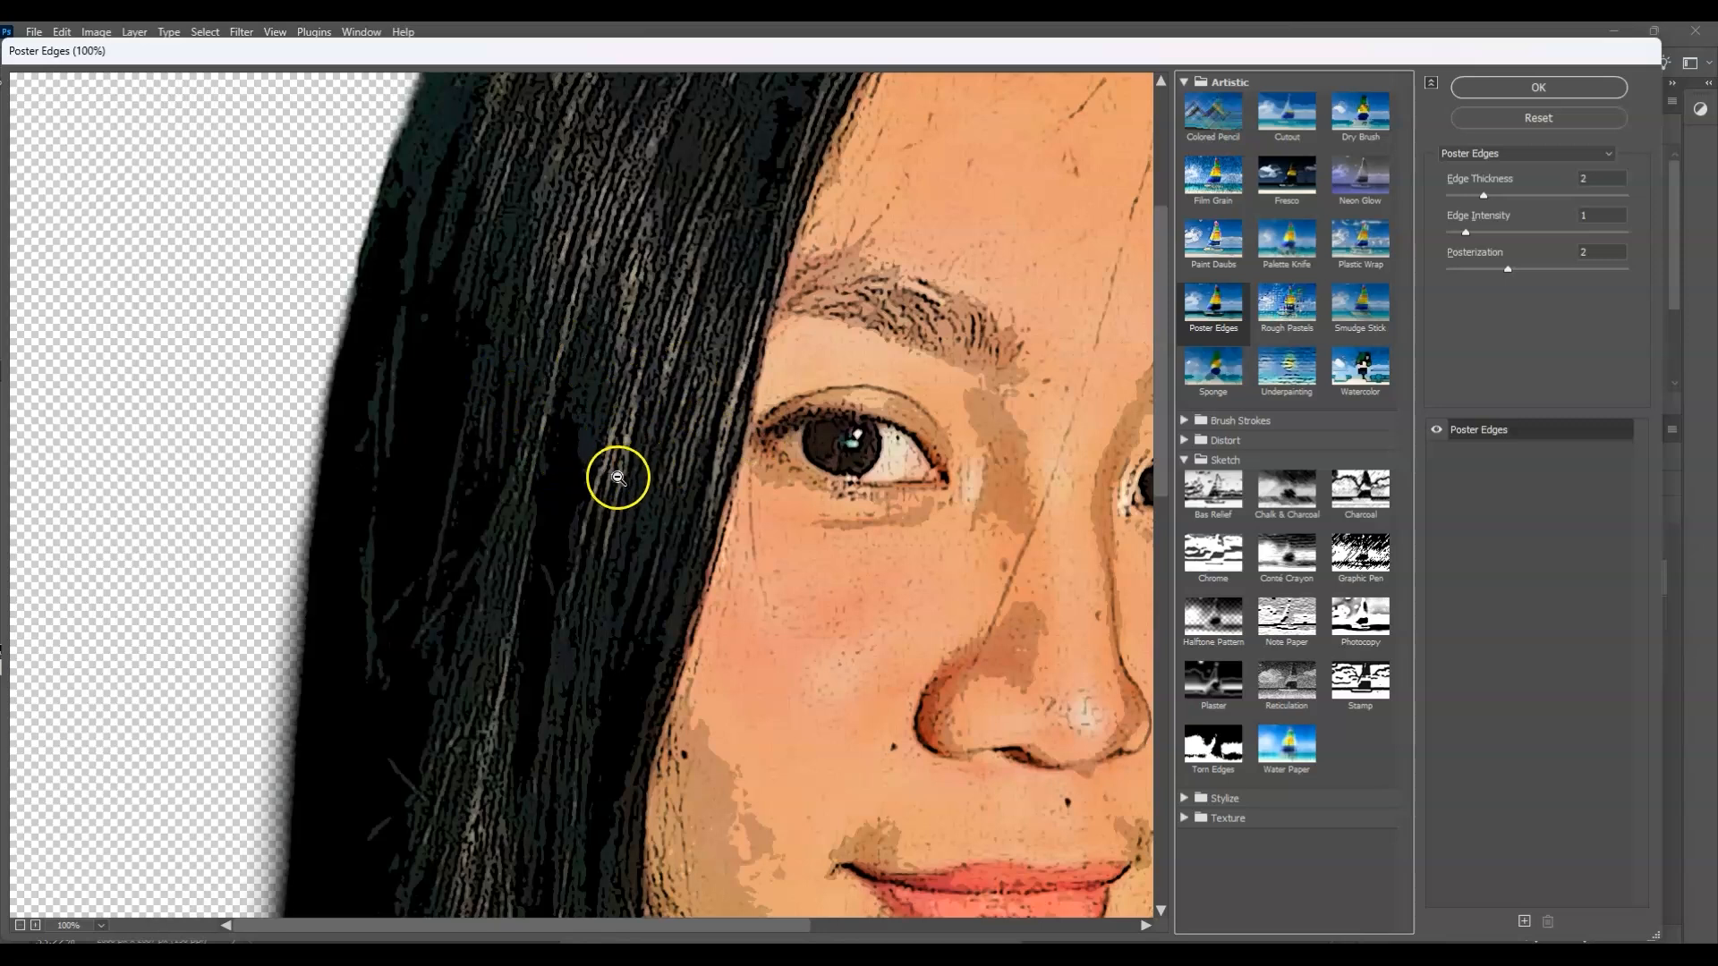
pyautogui.keyDown('alt'); pyautogui.click(731, 468); pyautogui.keyUp('alt')
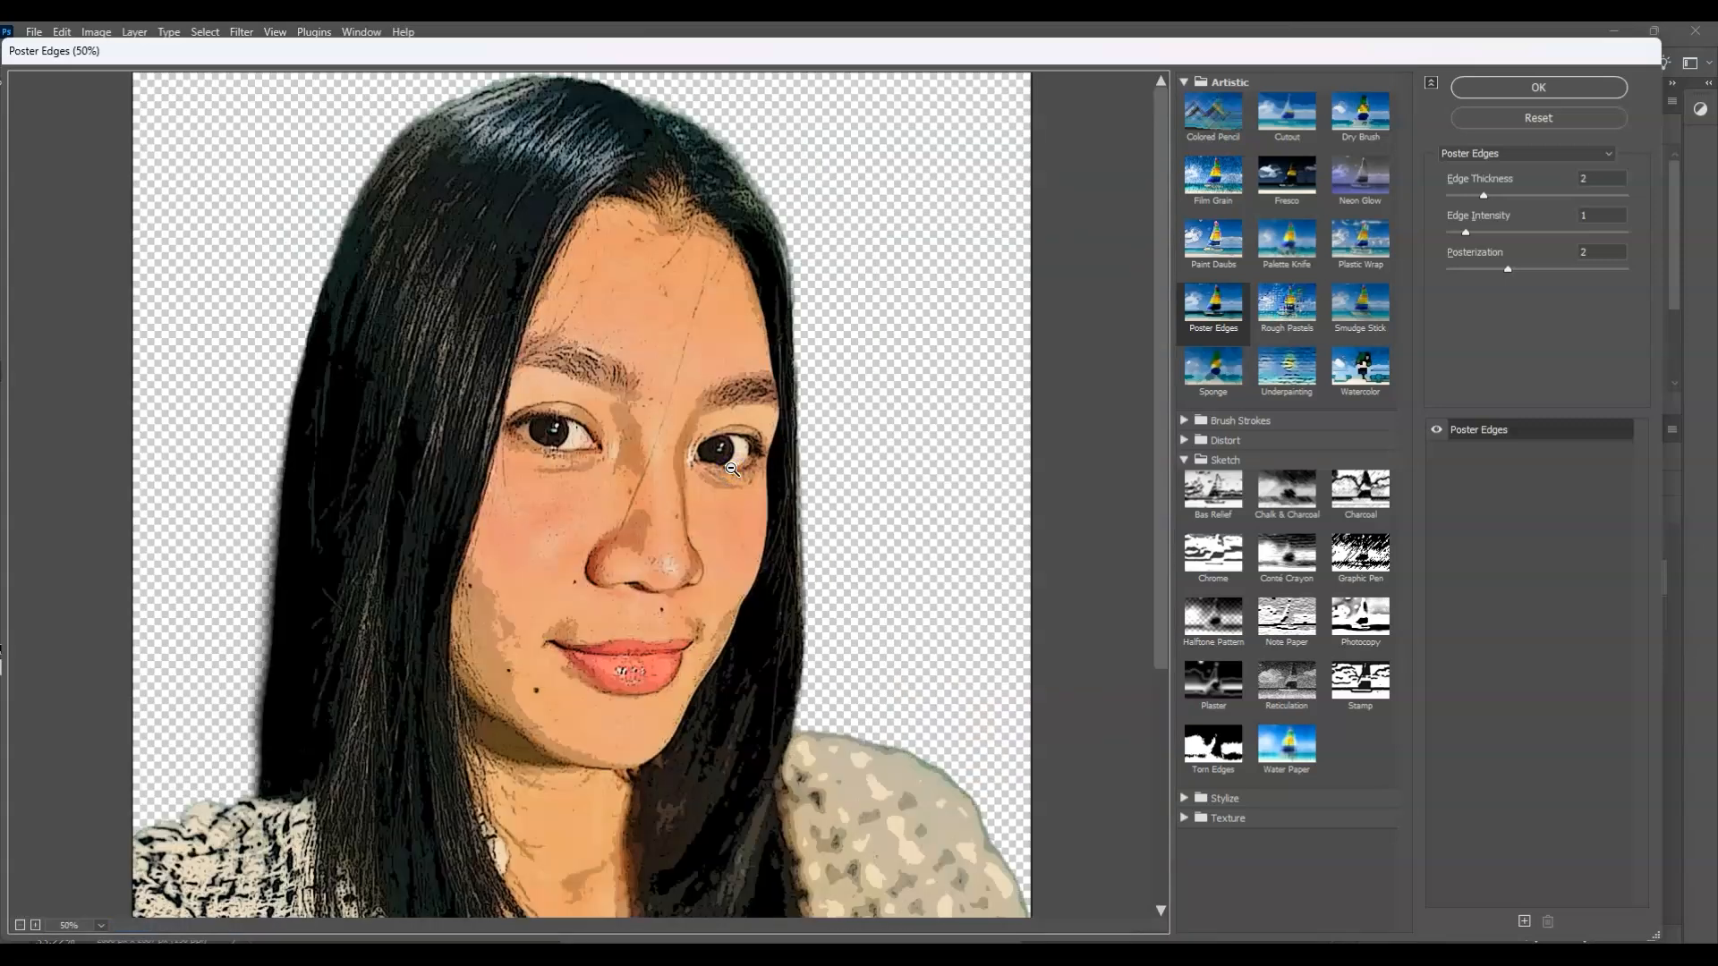
pyautogui.keyDown('alt'); pyautogui.click(712, 479); pyautogui.keyUp('alt')
pyautogui.keyDown('alt'); pyautogui.click(712, 479); pyautogui.keyUp('alt')
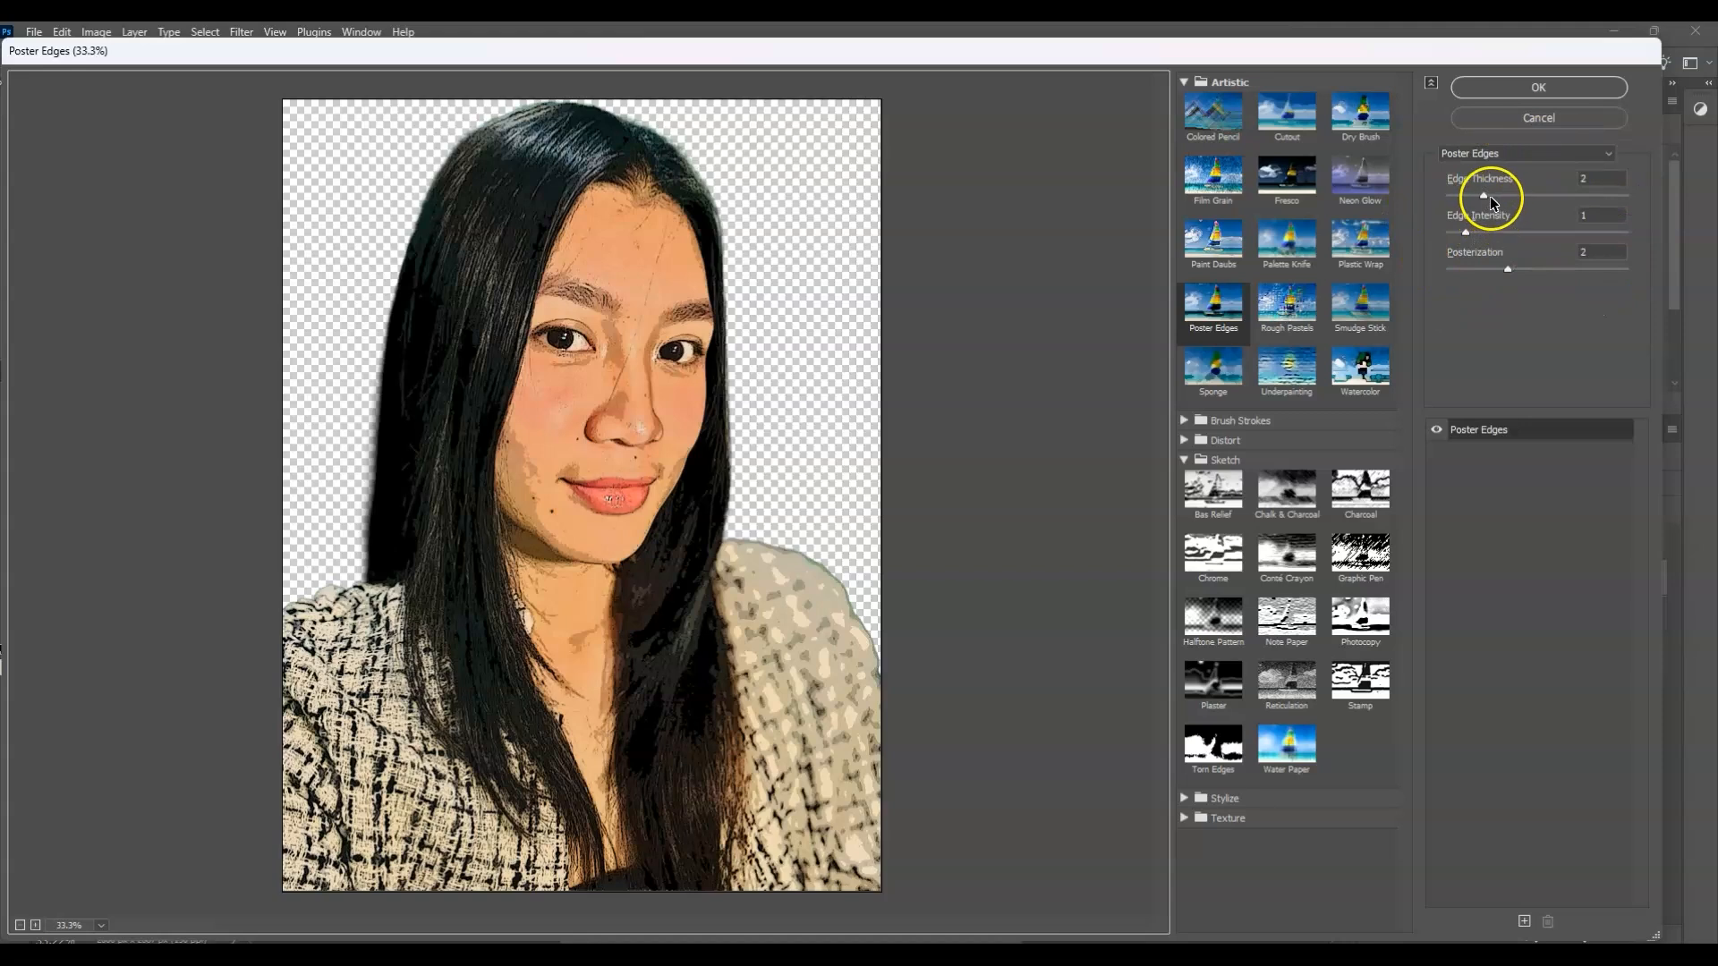
pyautogui.moveTo(1485, 195); pyautogui.dragTo(1562, 236)
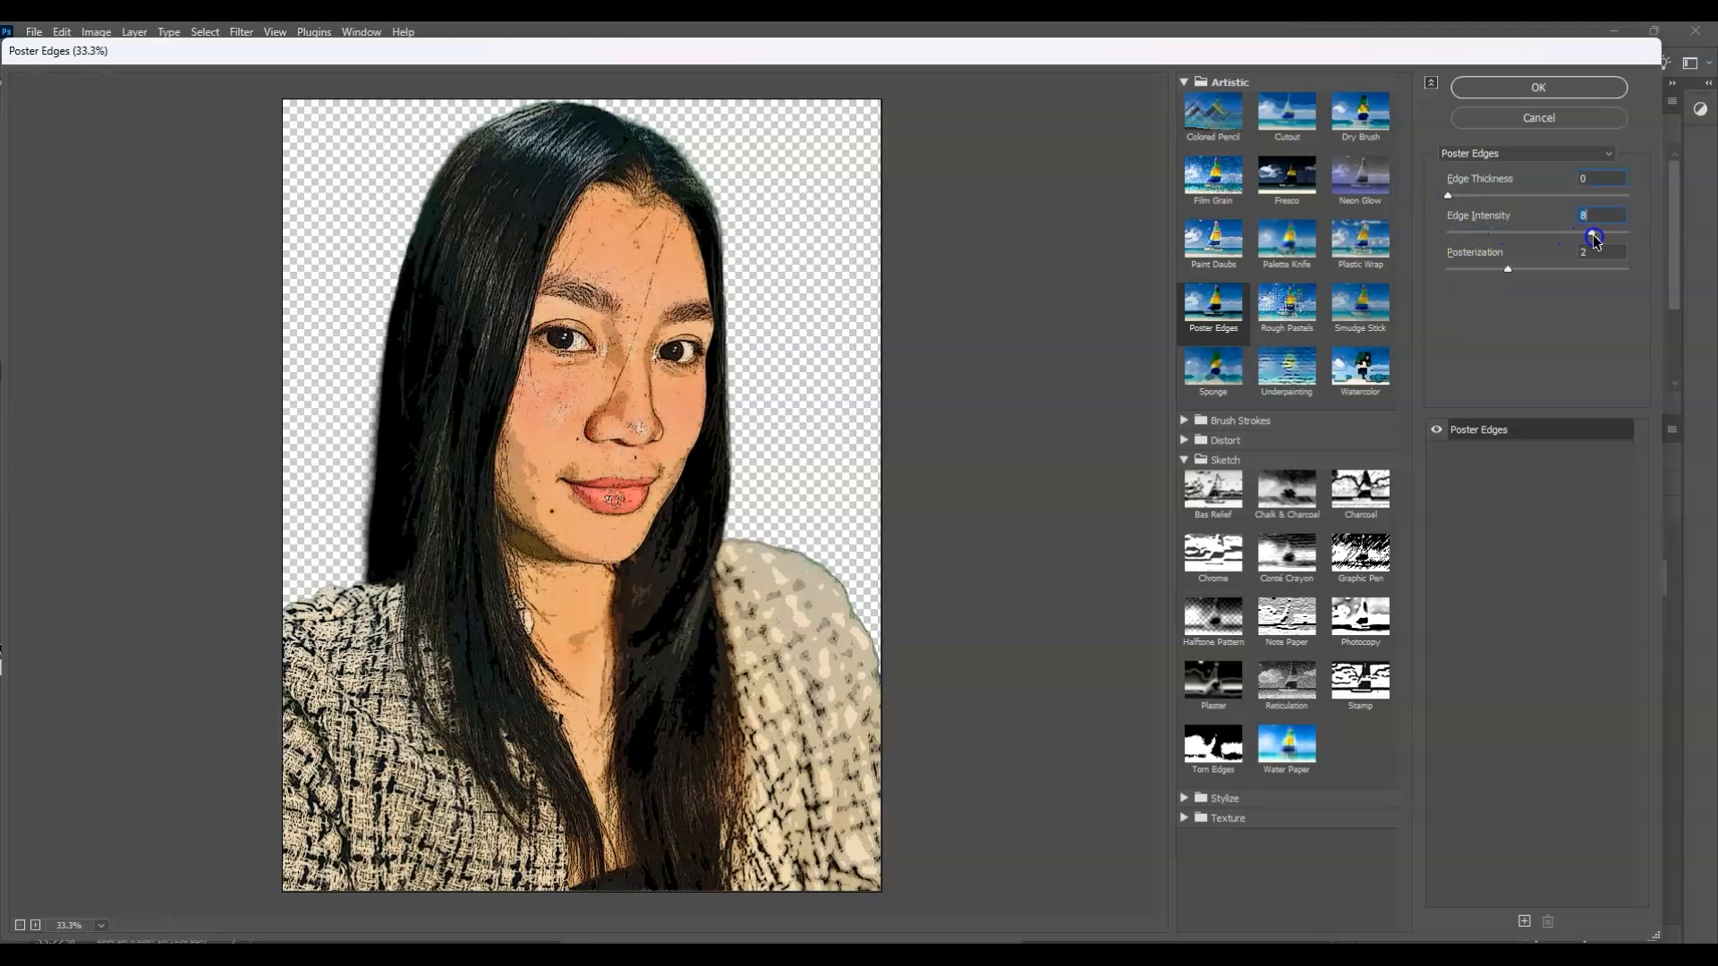
pyautogui.moveTo(1508, 268); pyautogui.dragTo(1420, 270)
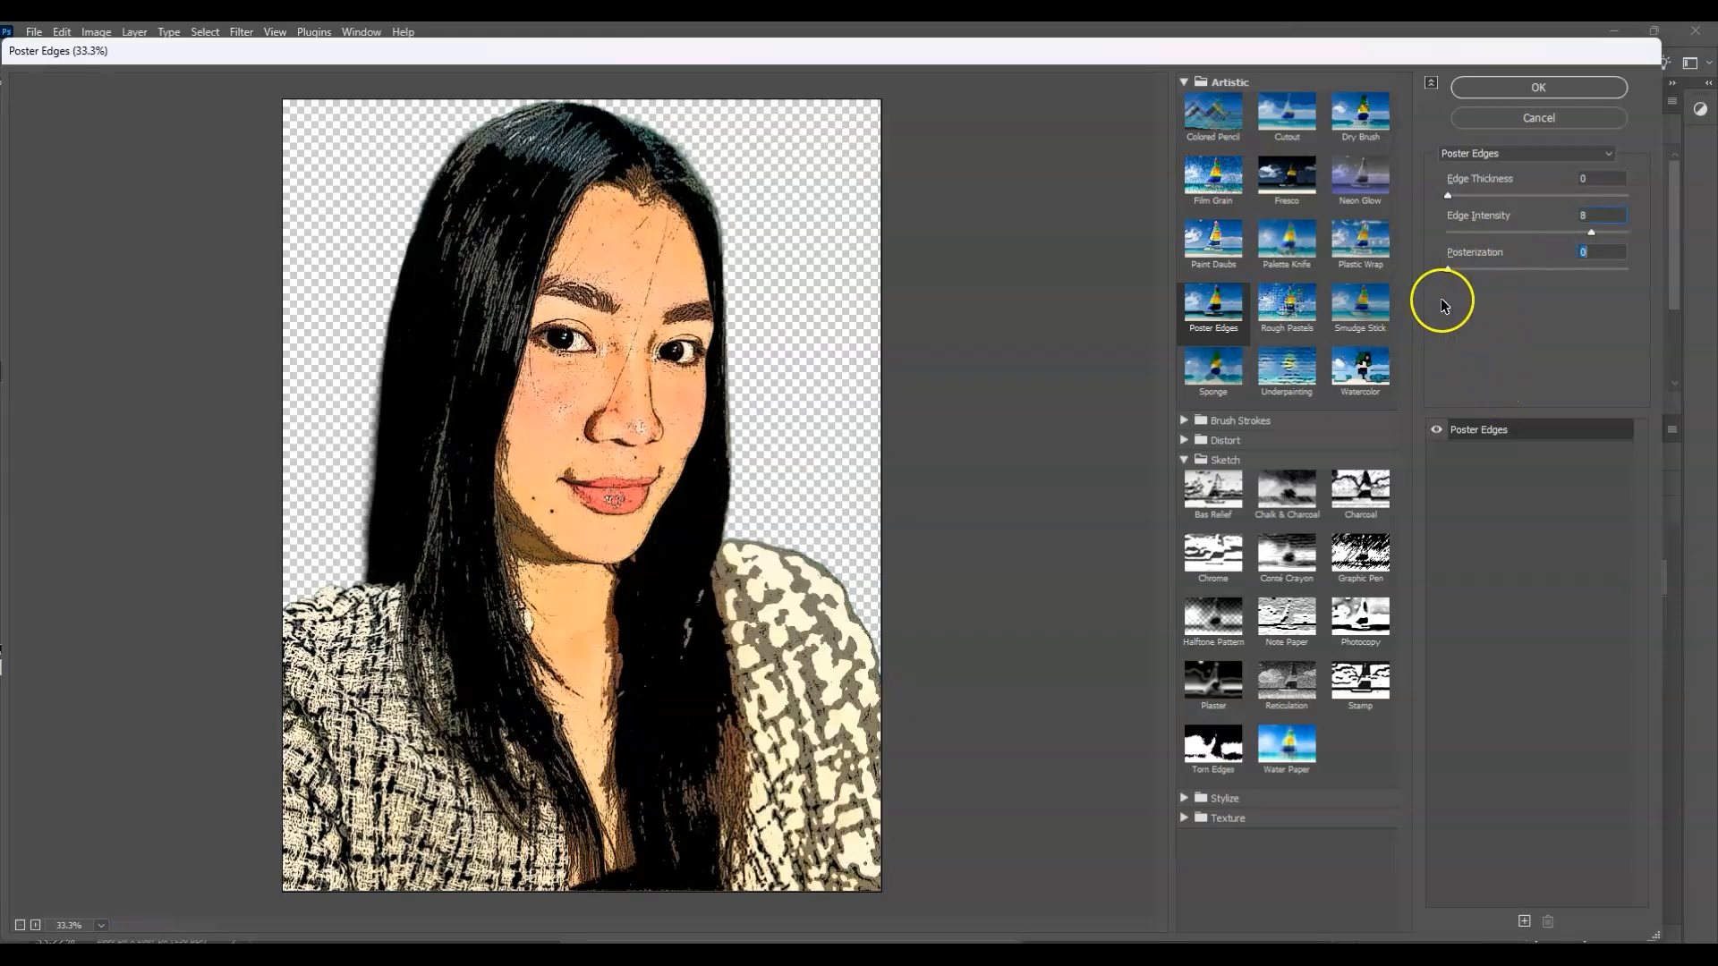
pyautogui.click(1527, 104)
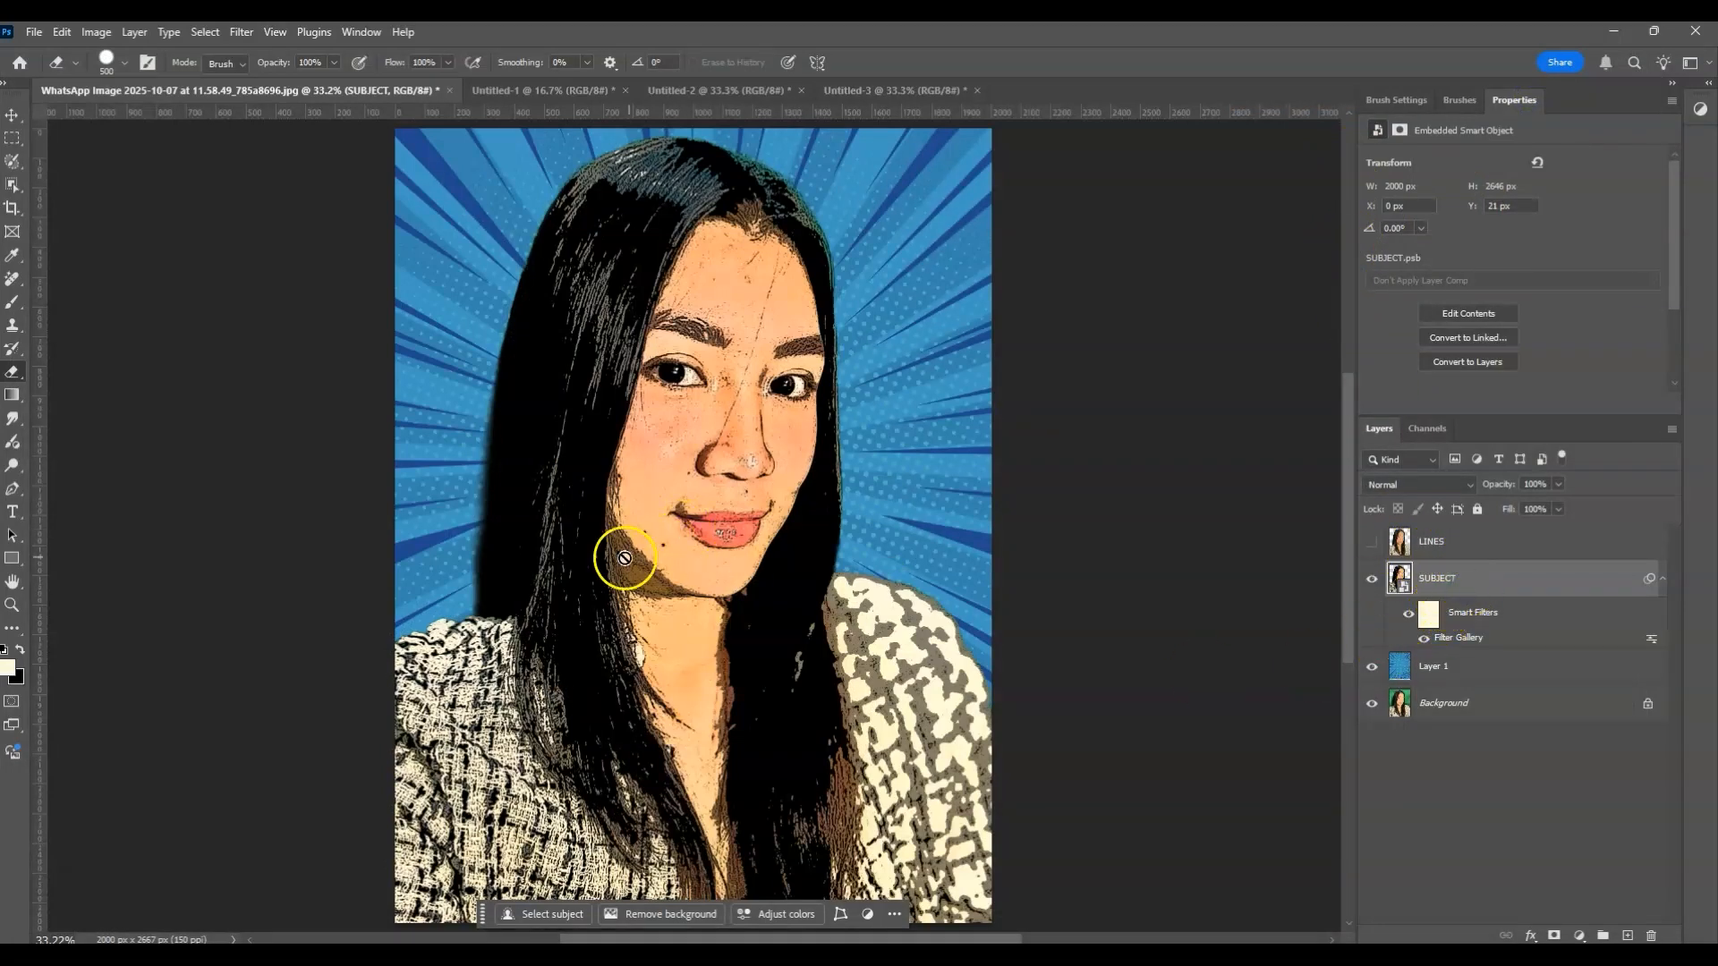
# Add a Cutout filter to the SUBJECT layer with 6 levels, edge simplicity 4 and edge fidelity 2
pyautogui.click(239, 34)
pyautogui.click(317, 167)
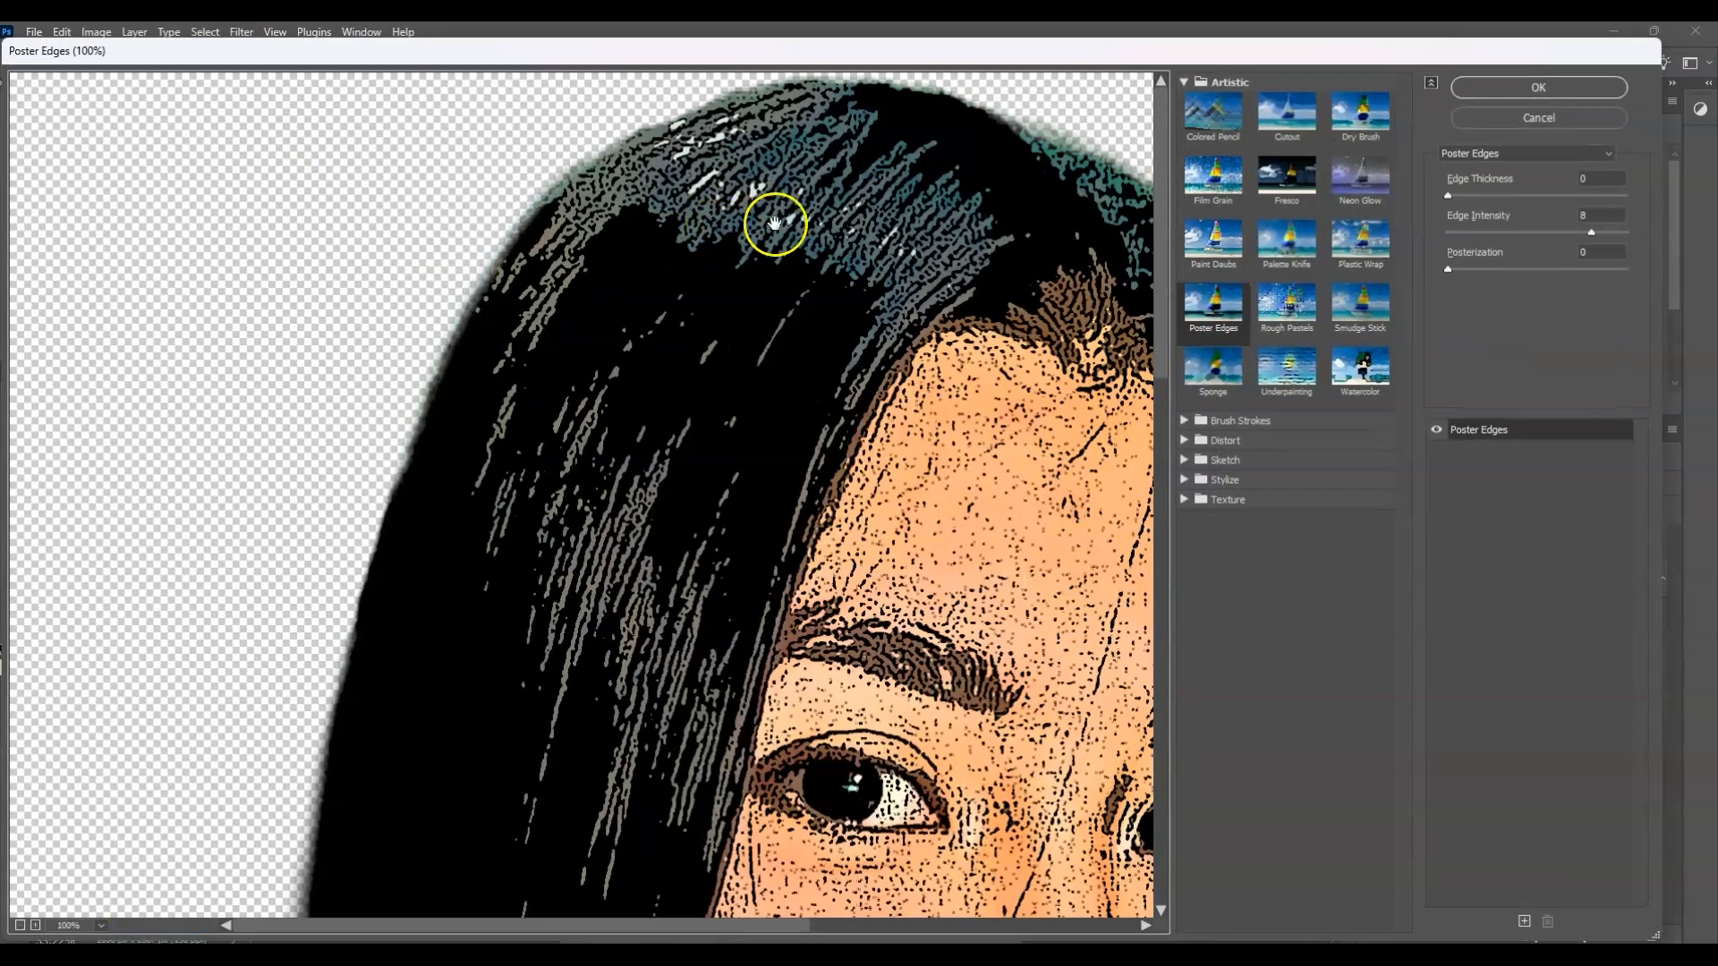
pyautogui.click(1276, 127)
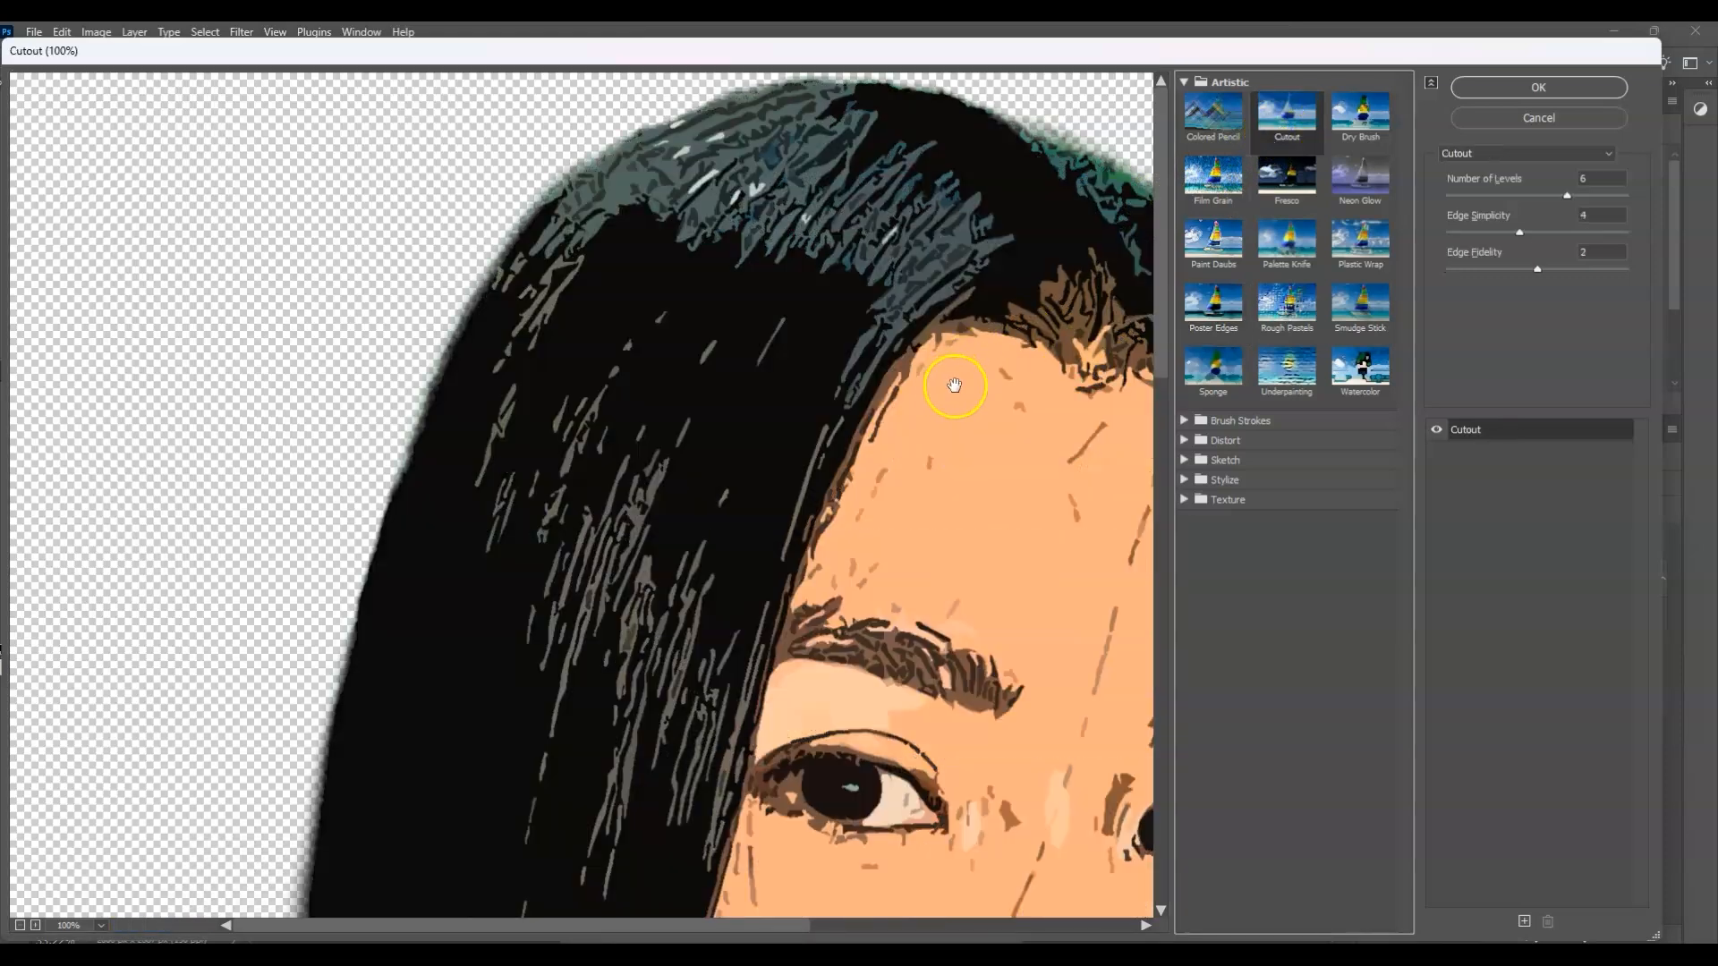
pyautogui.keyDown('alt'); pyautogui.click(844, 418); pyautogui.keyUp('alt')
pyautogui.keyDown('alt'); pyautogui.click(745, 434); pyautogui.keyUp('alt')
pyautogui.keyDown('alt'); pyautogui.click(744, 434); pyautogui.keyUp('alt')
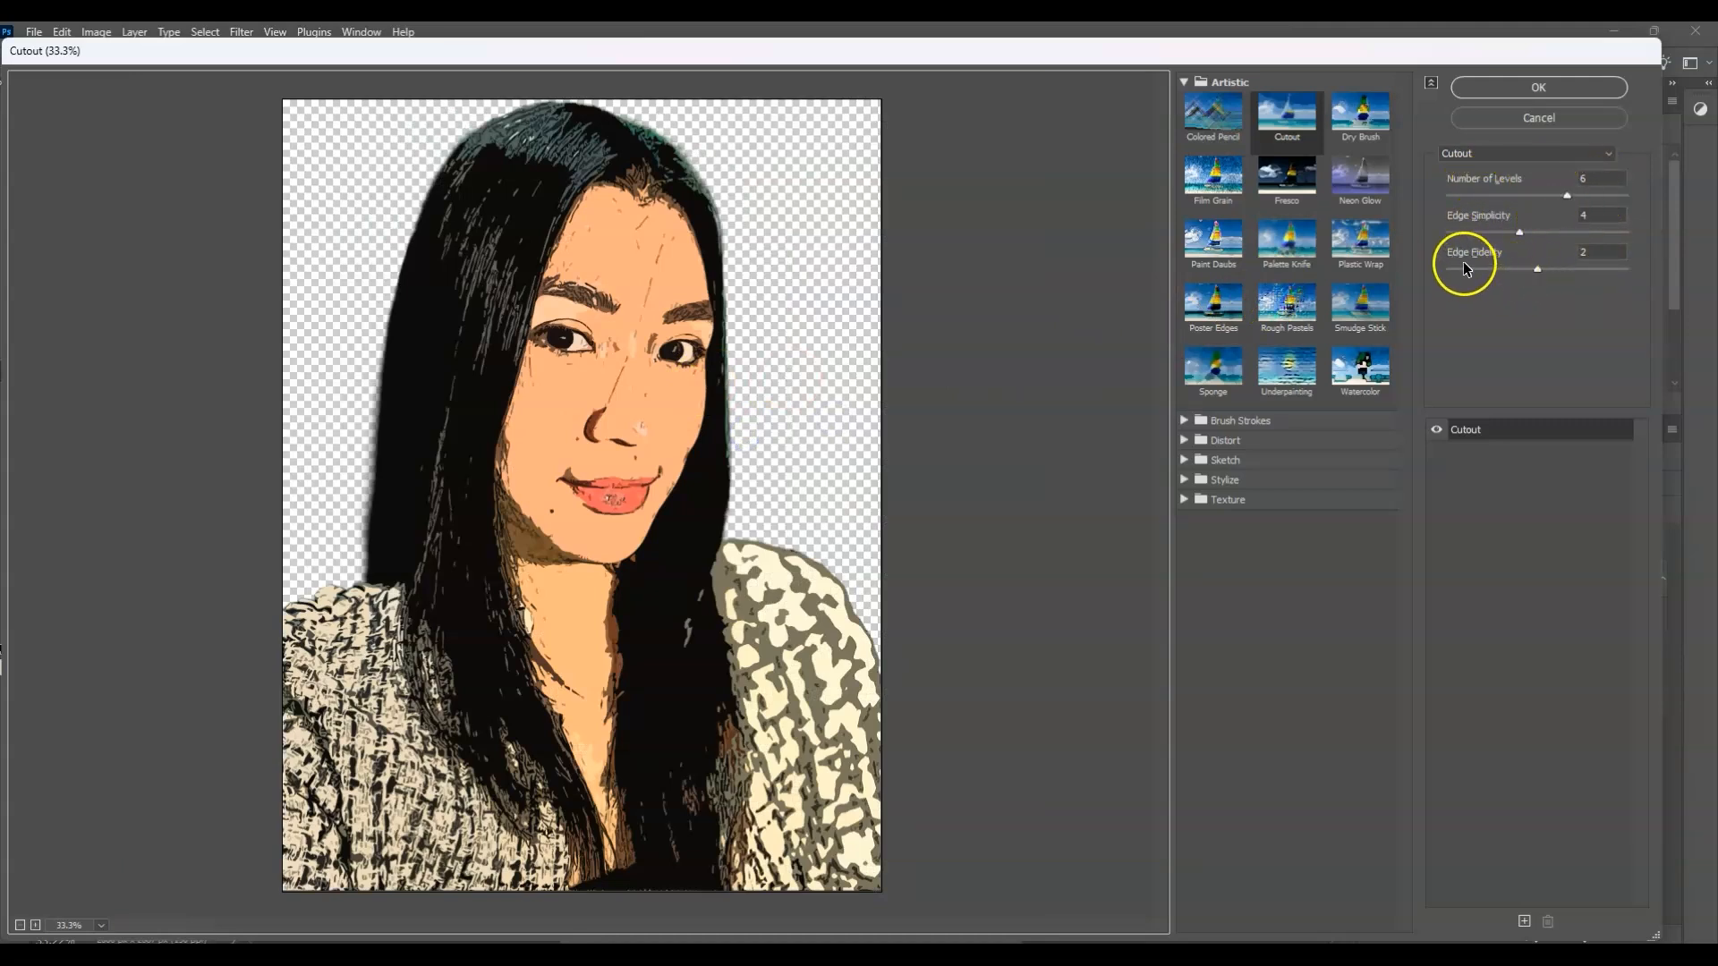
pyautogui.click(1540, 118)
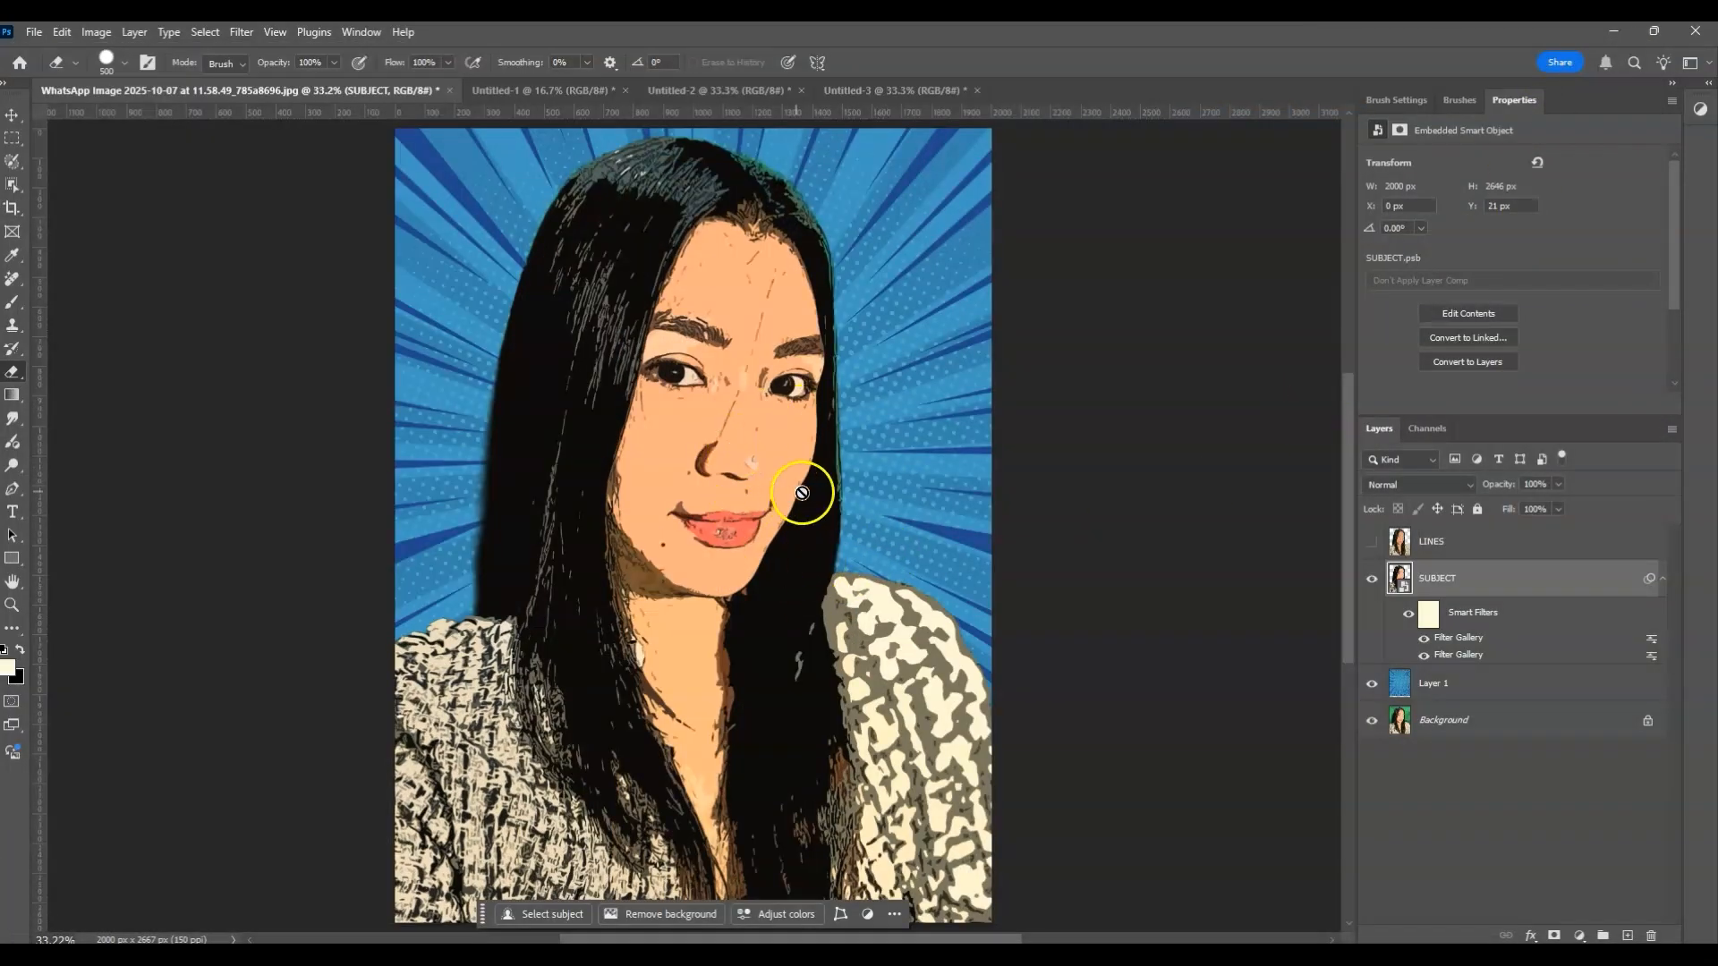
# Lower the blending opacity of the SUBJECT layer's Cutout filter to 66%
pyautogui.doubleClick(1651, 640)
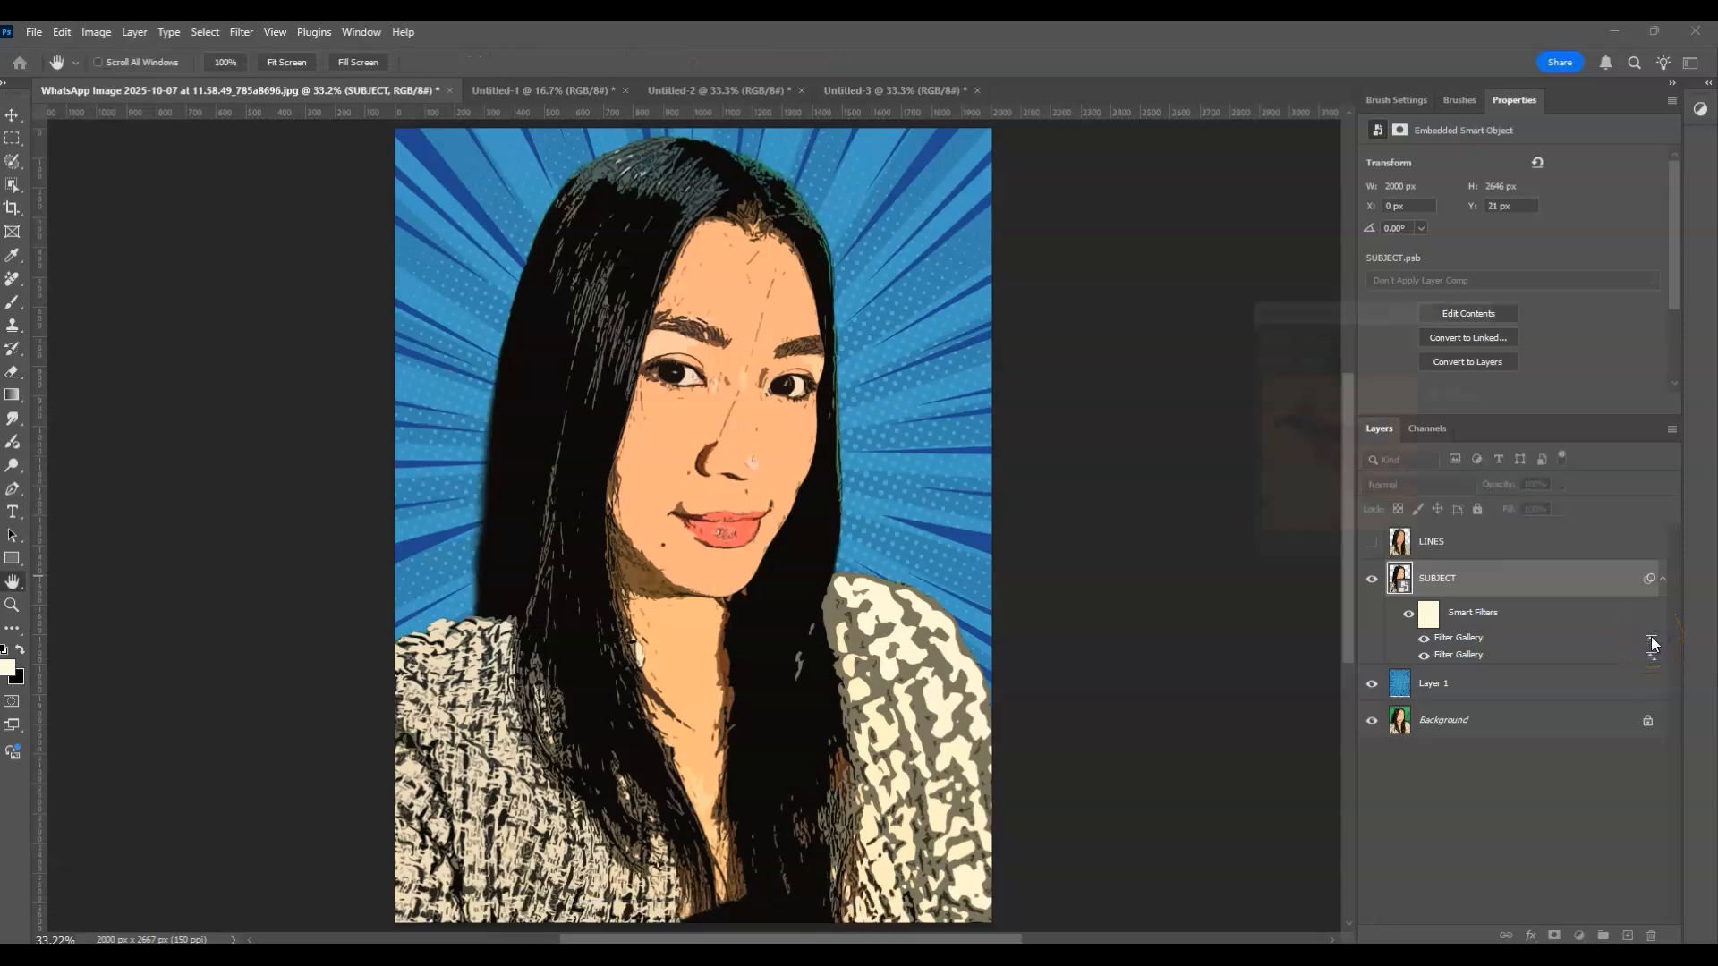
pyautogui.moveTo(1424, 299); pyautogui.dragTo(1336, 302)
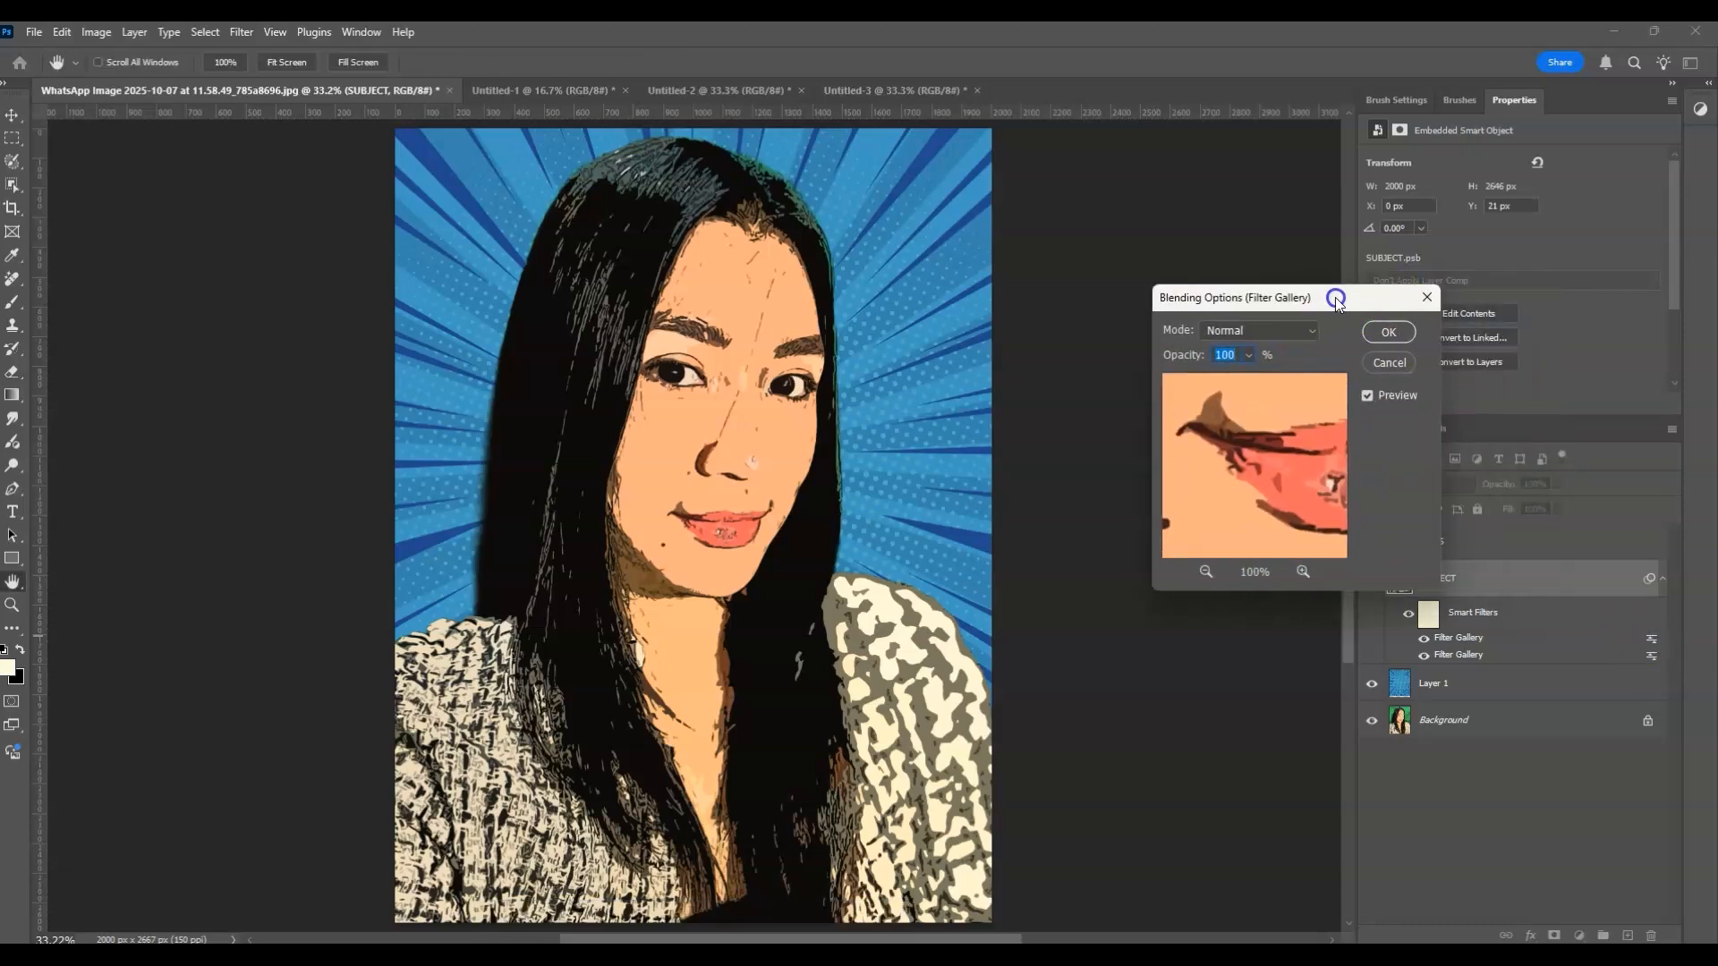
pyautogui.click(1249, 352)
pyautogui.moveTo(1250, 378); pyautogui.dragTo(1220, 379)
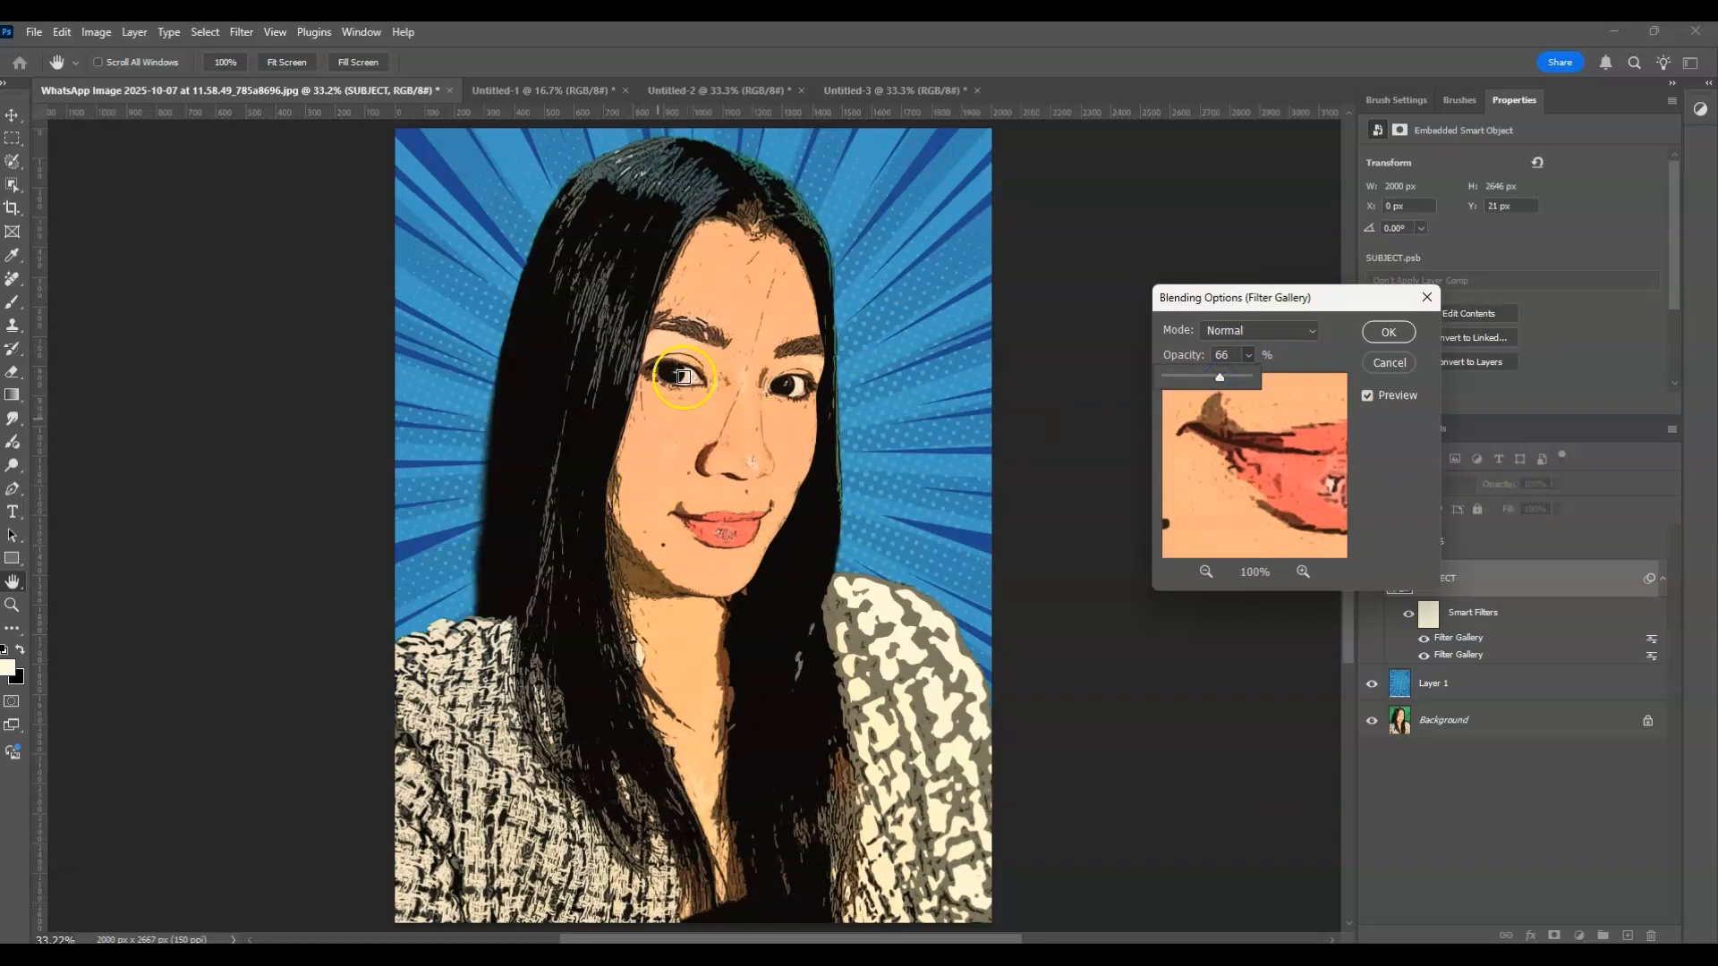
pyautogui.click(1388, 333)
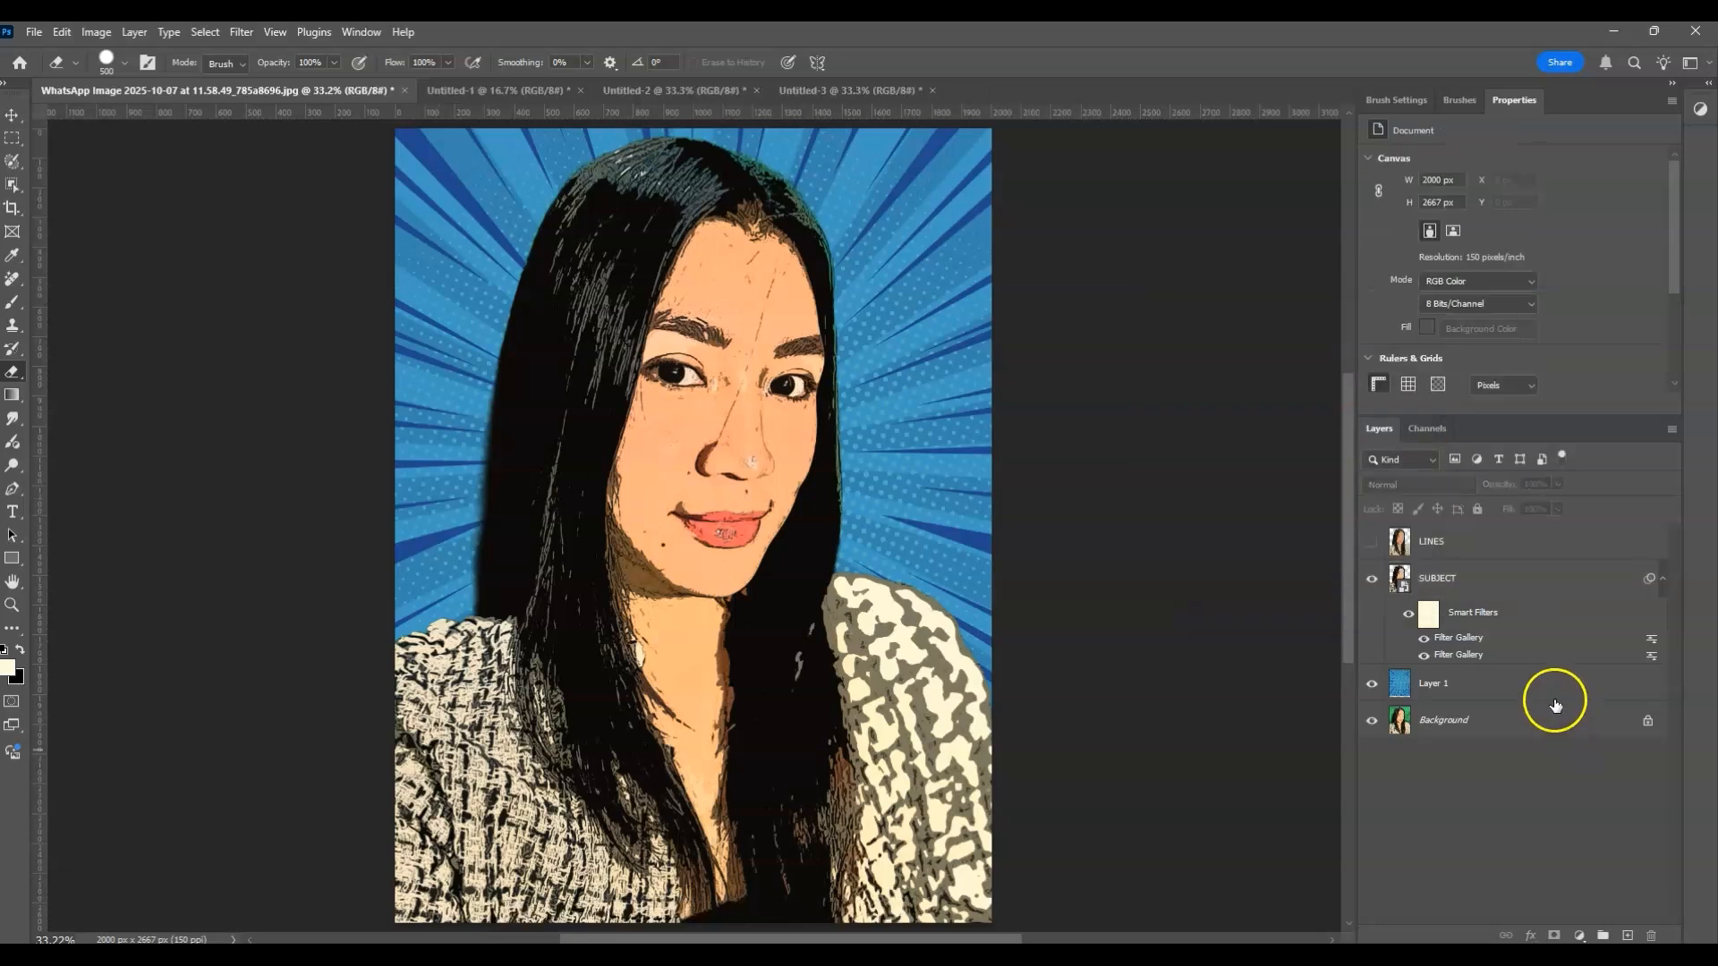
# Apply a Color Halftone filter to the SUBJECT layer with a maximum radius of 9 pixels and 45-degree angles for all four channels
pyautogui.click(1486, 592)
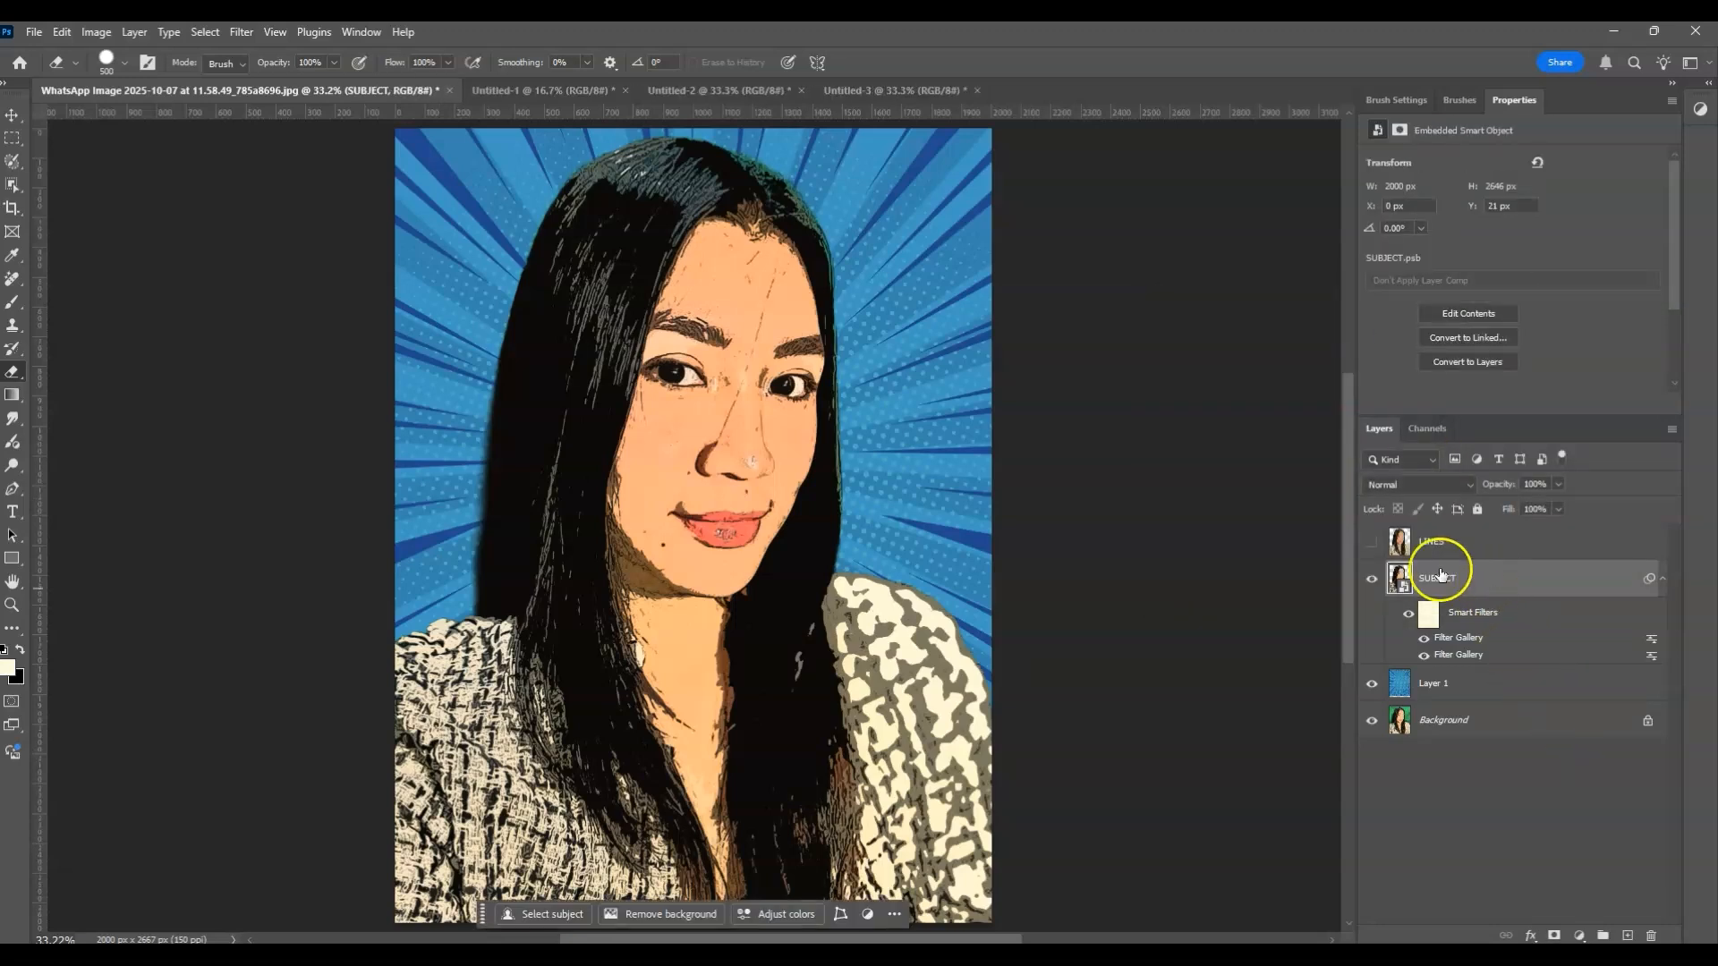
pyautogui.click(241, 34)
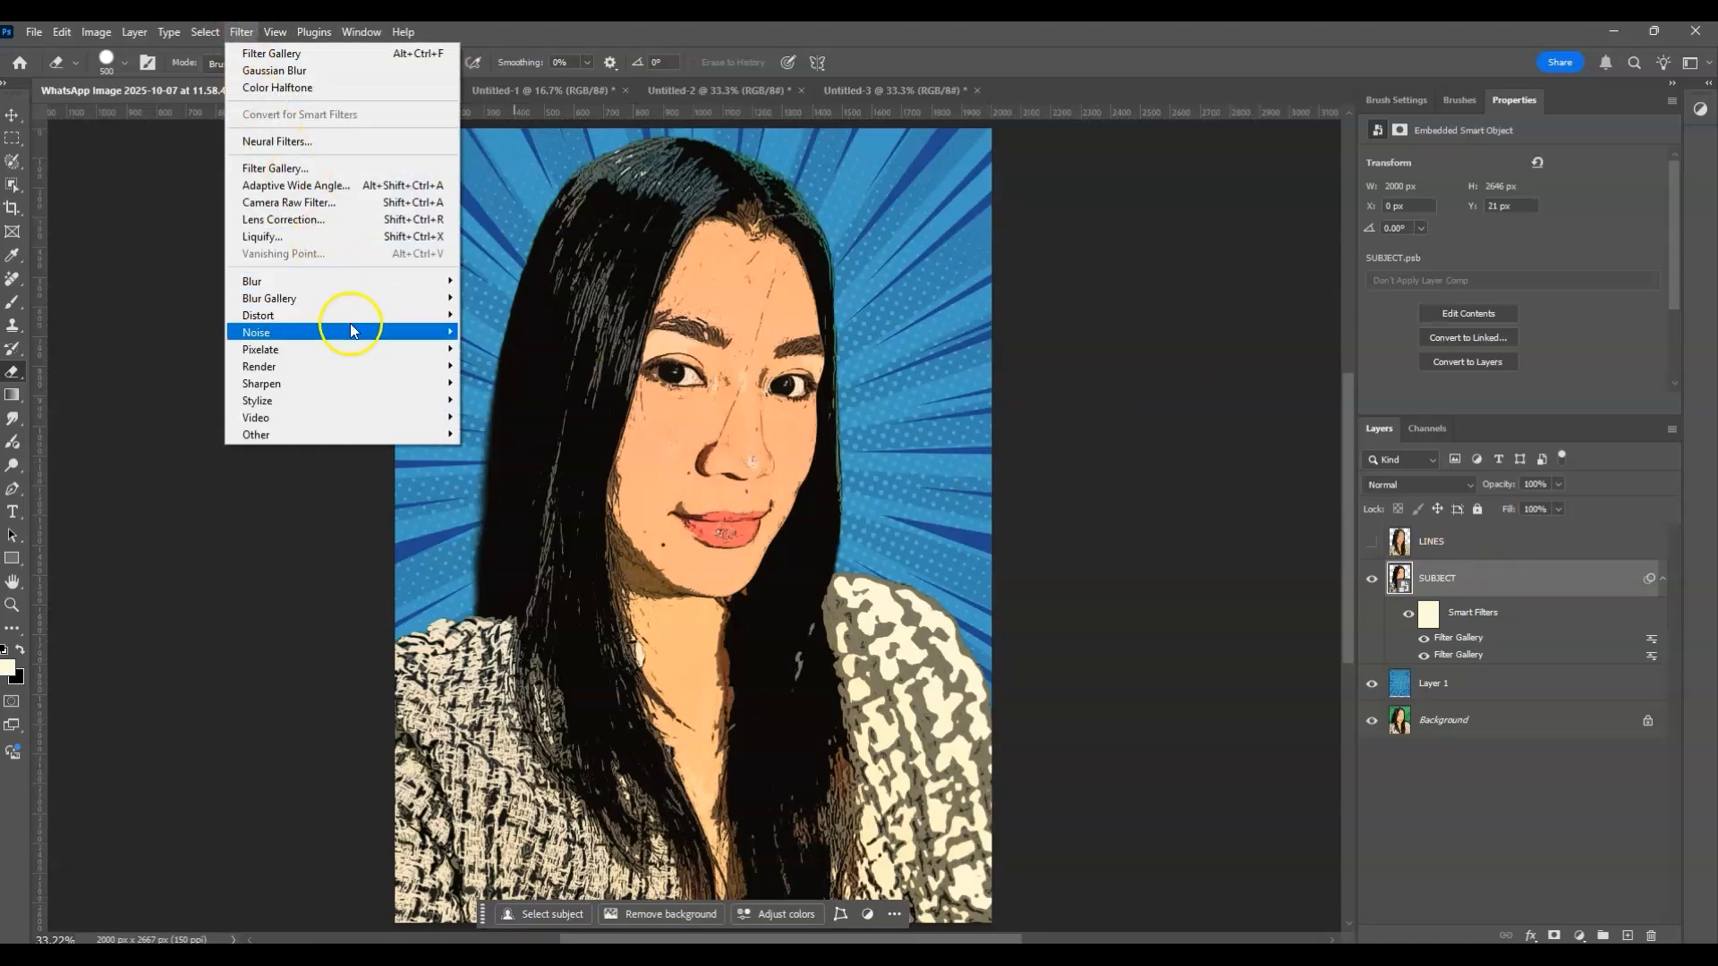
pyautogui.moveTo(362, 349)
pyautogui.click(501, 351)
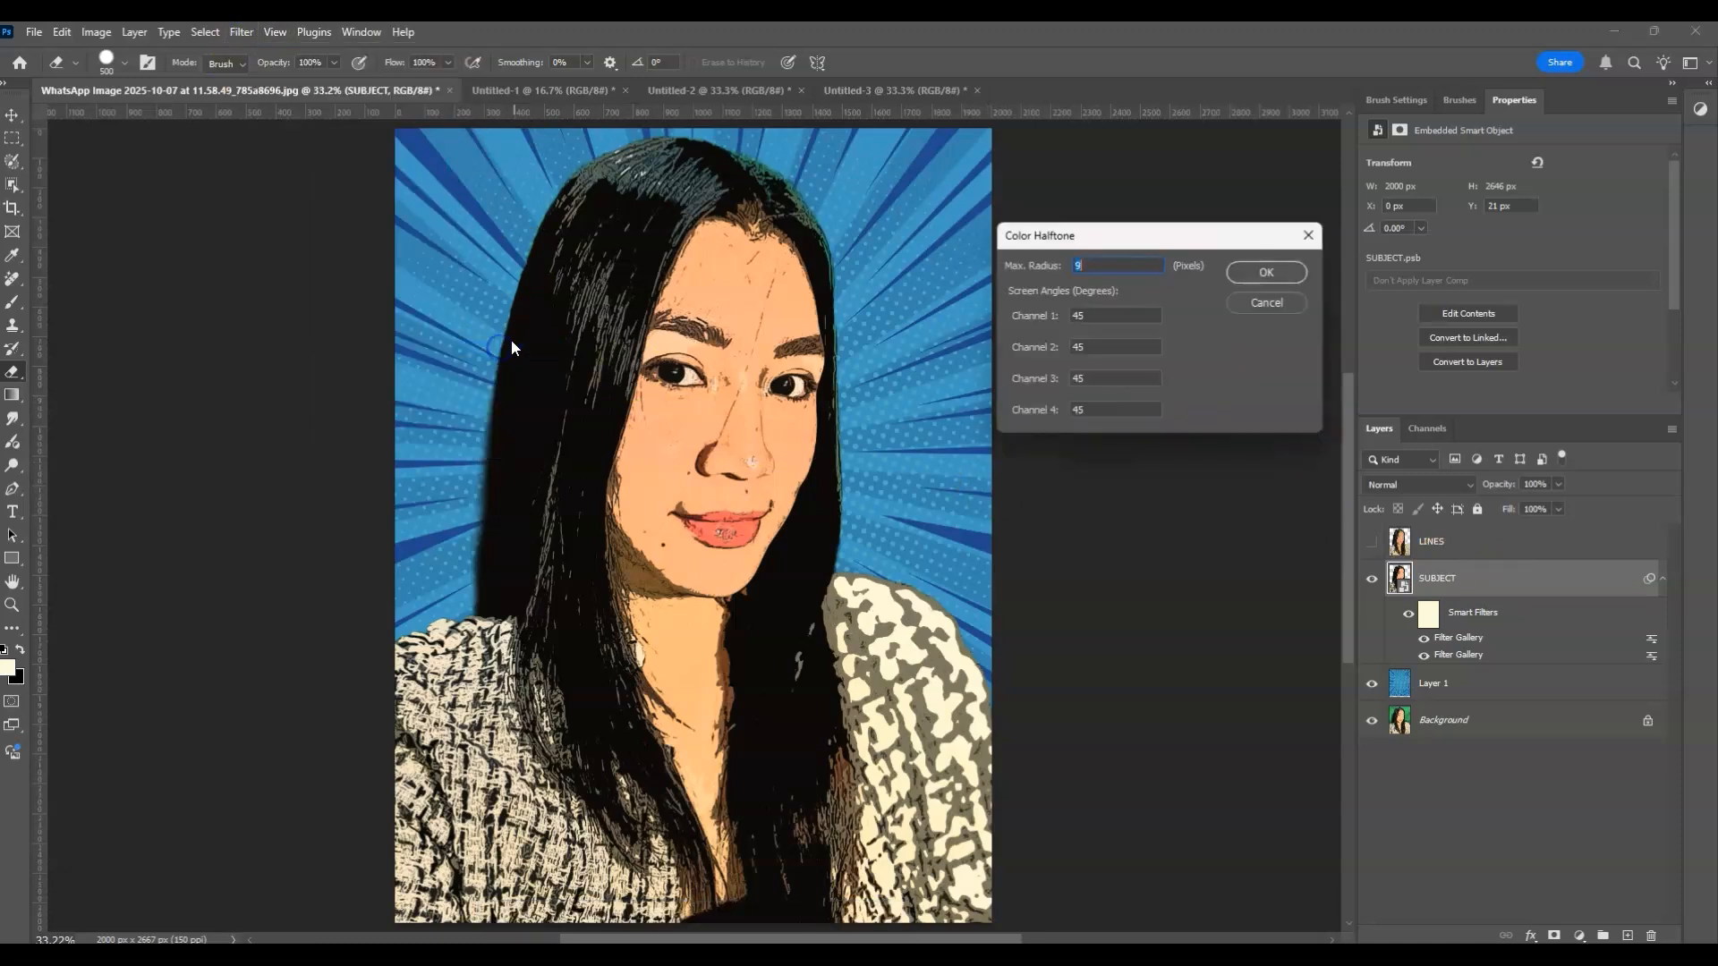
pyautogui.moveTo(1063, 246); pyautogui.dragTo(976, 280)
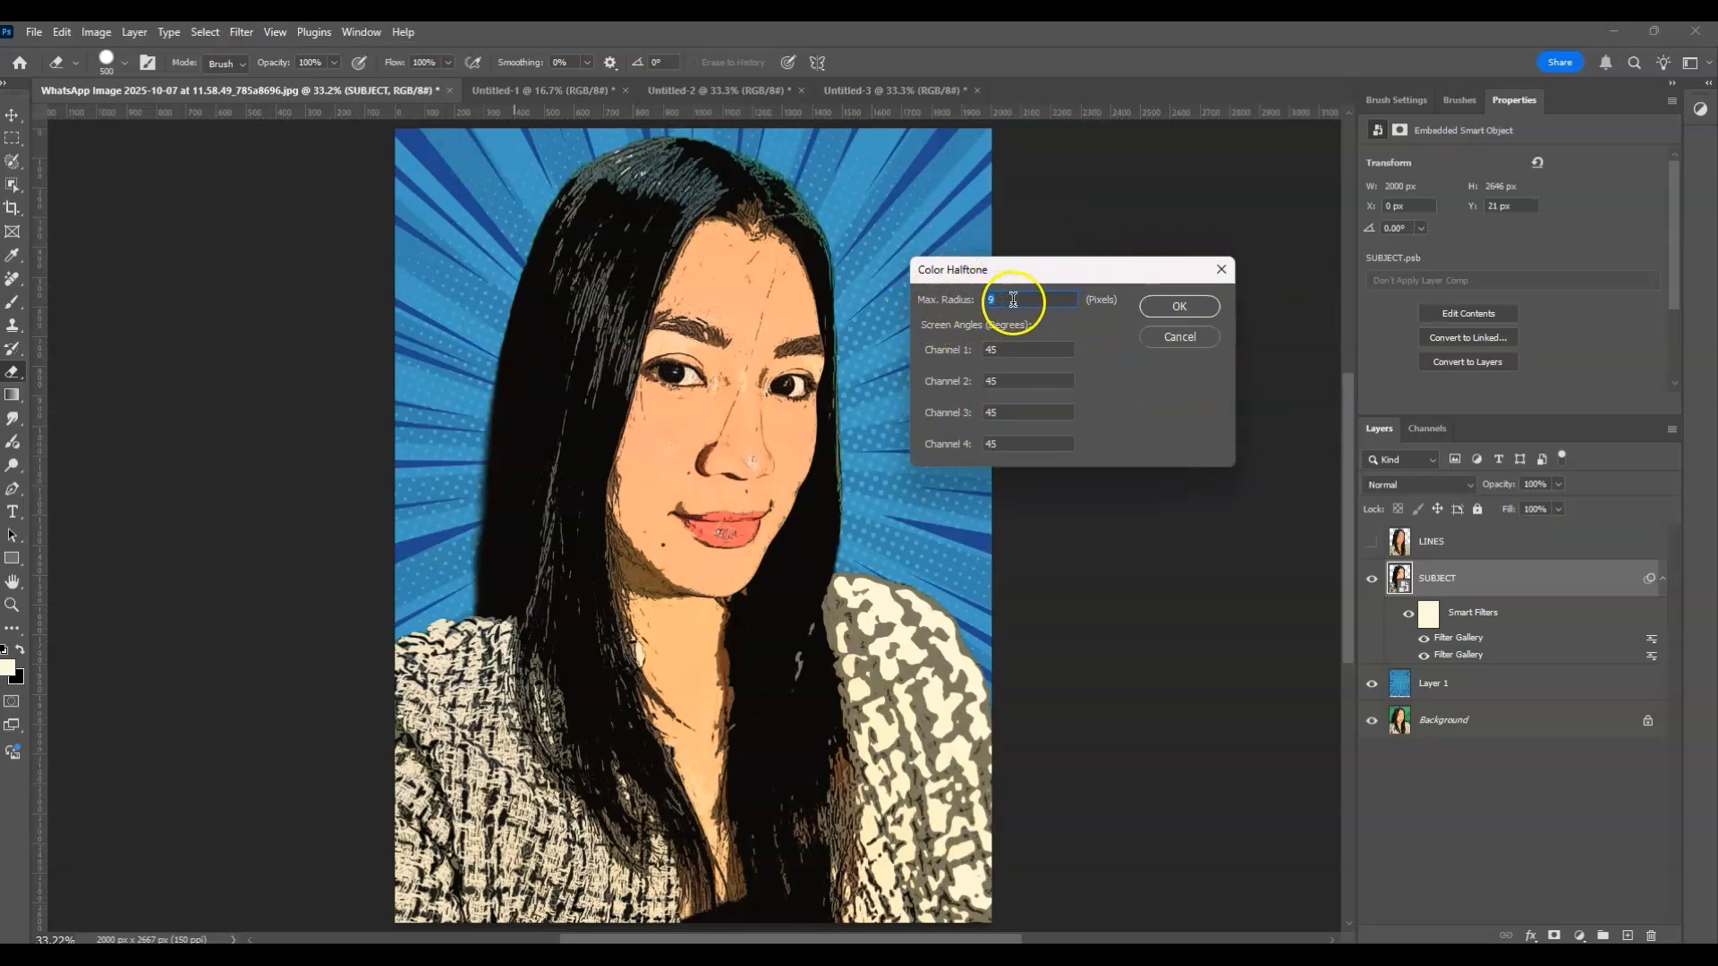
pyautogui.doubleClick(985, 349)
pyautogui.click(1183, 306)
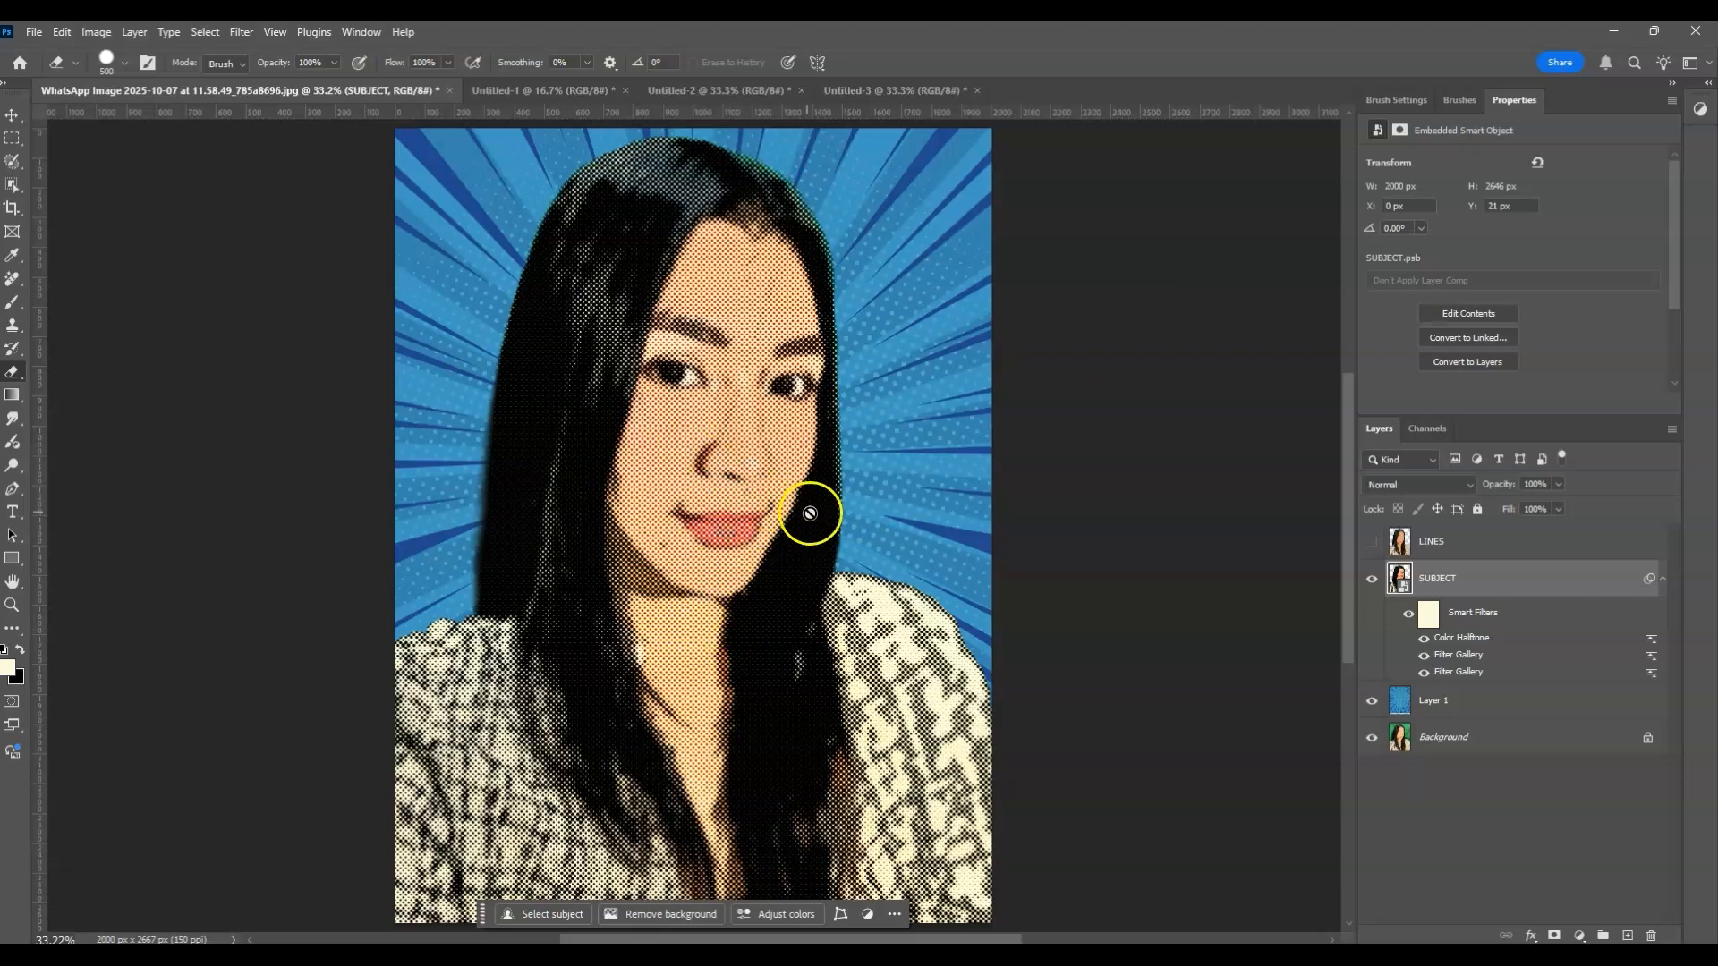
# Lower the blending opacity of the Color Halftone filter to 55% and deselect the layer
pyautogui.doubleClick(1652, 640)
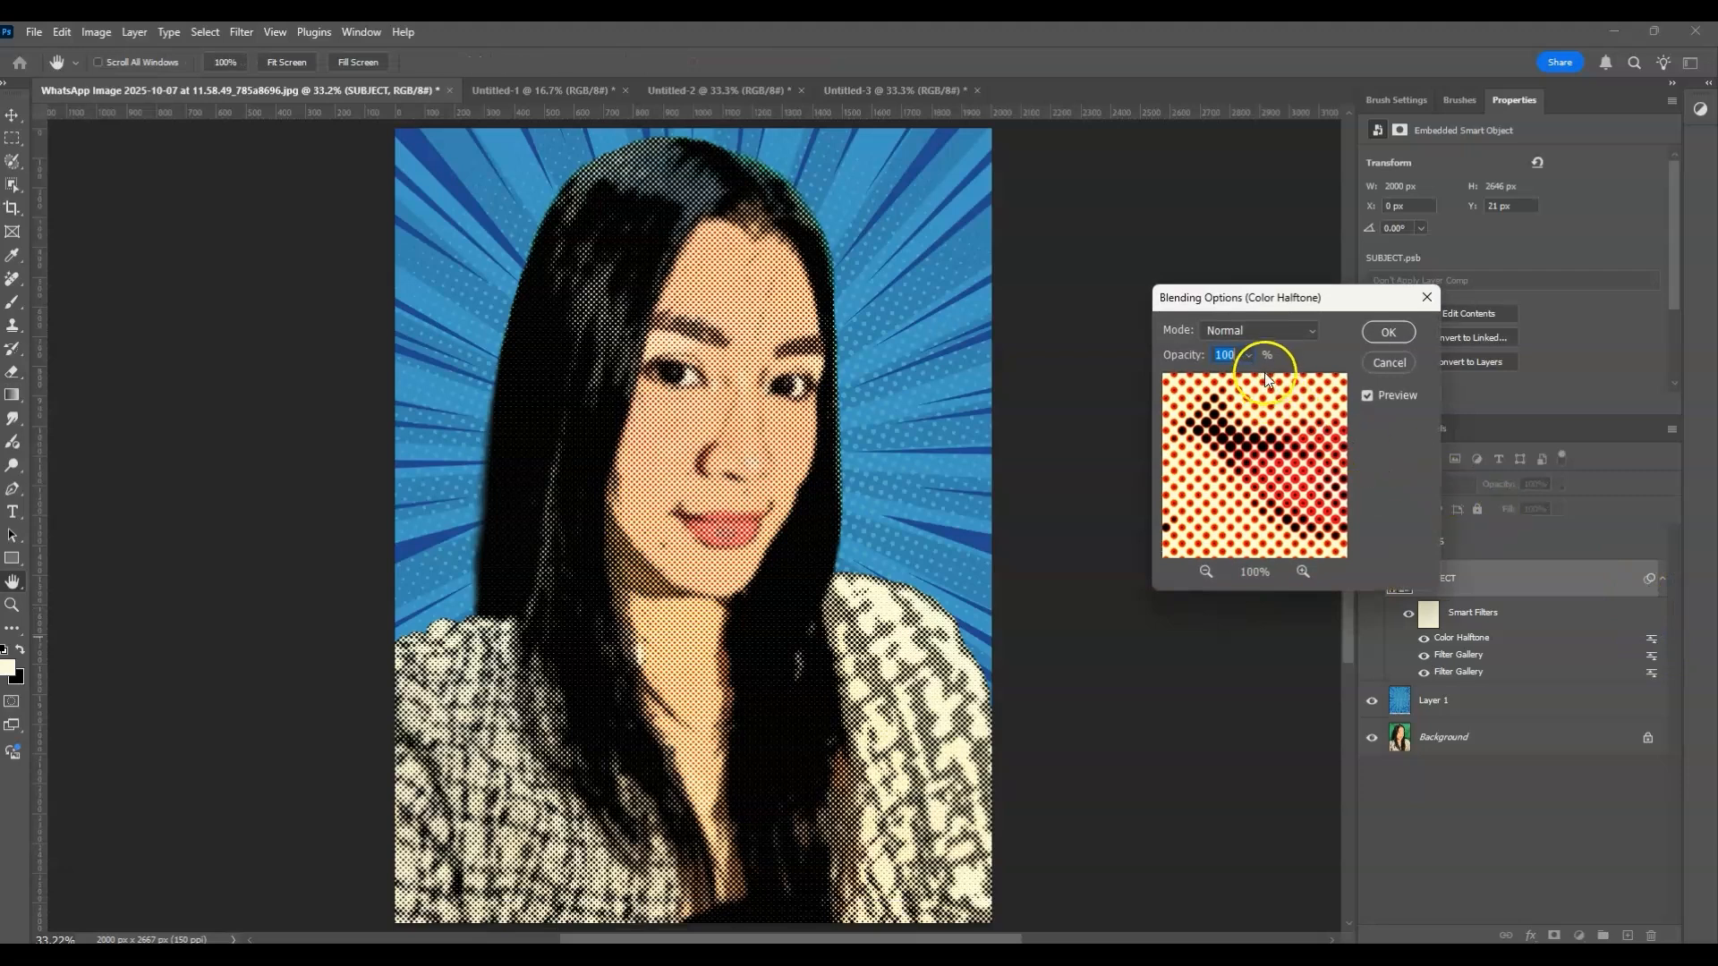
pyautogui.moveTo(1248, 382); pyautogui.dragTo(1214, 379)
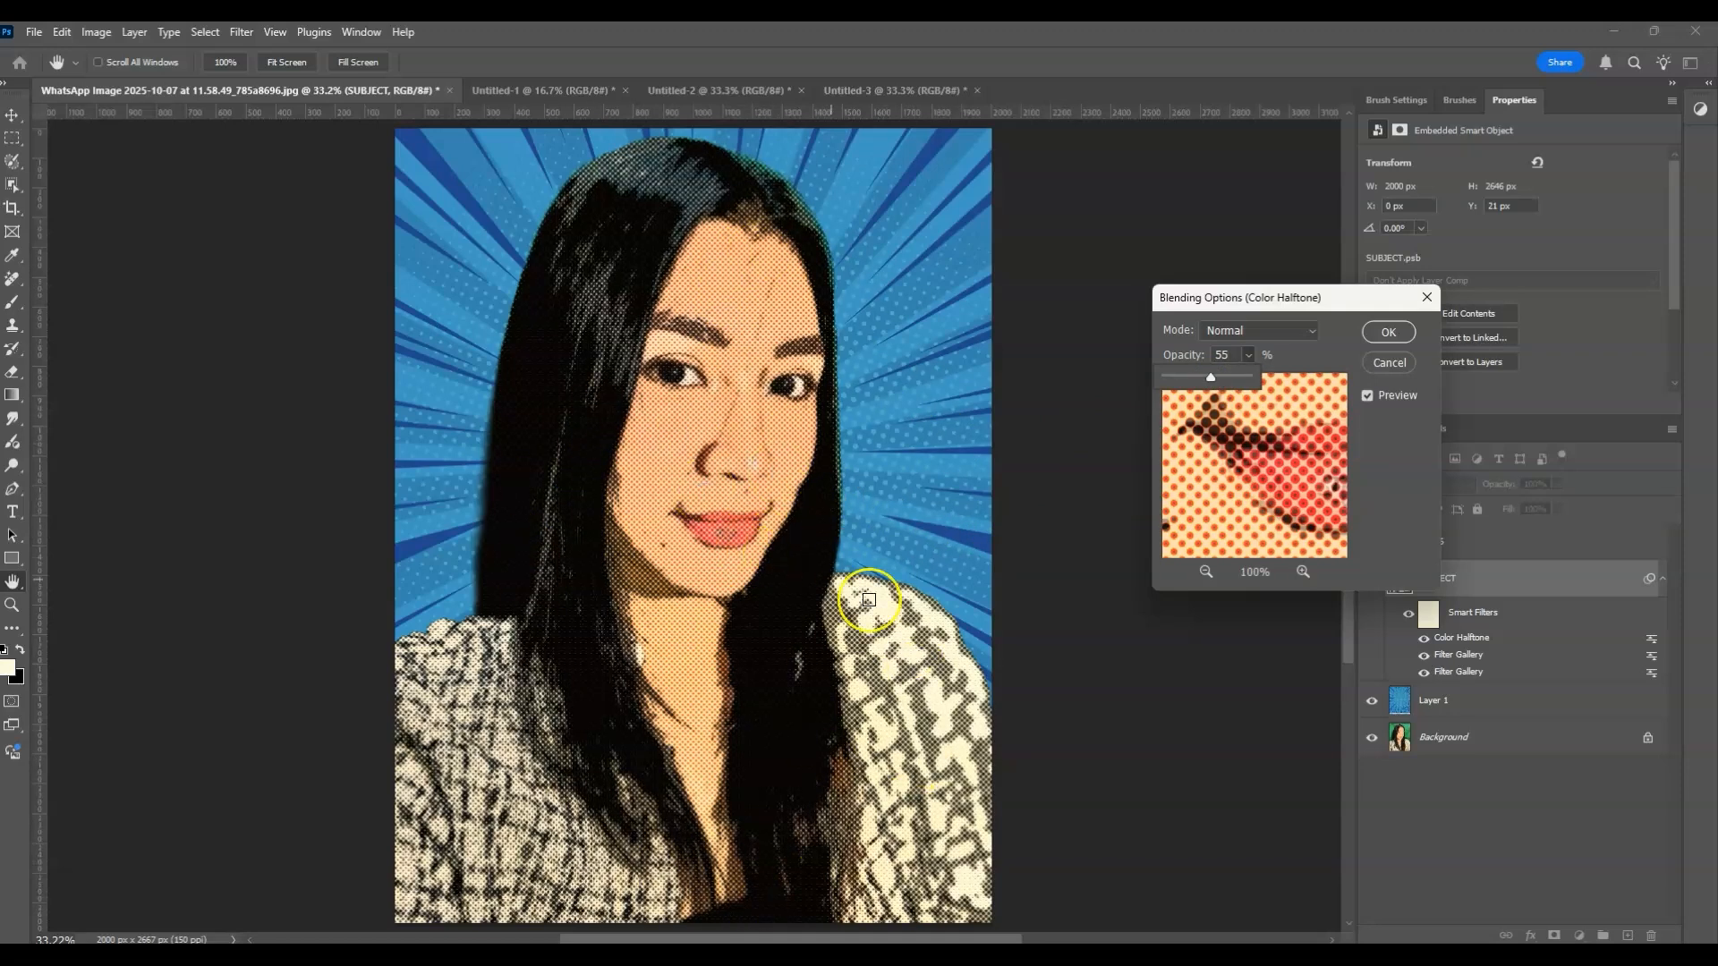
pyautogui.click(1386, 333)
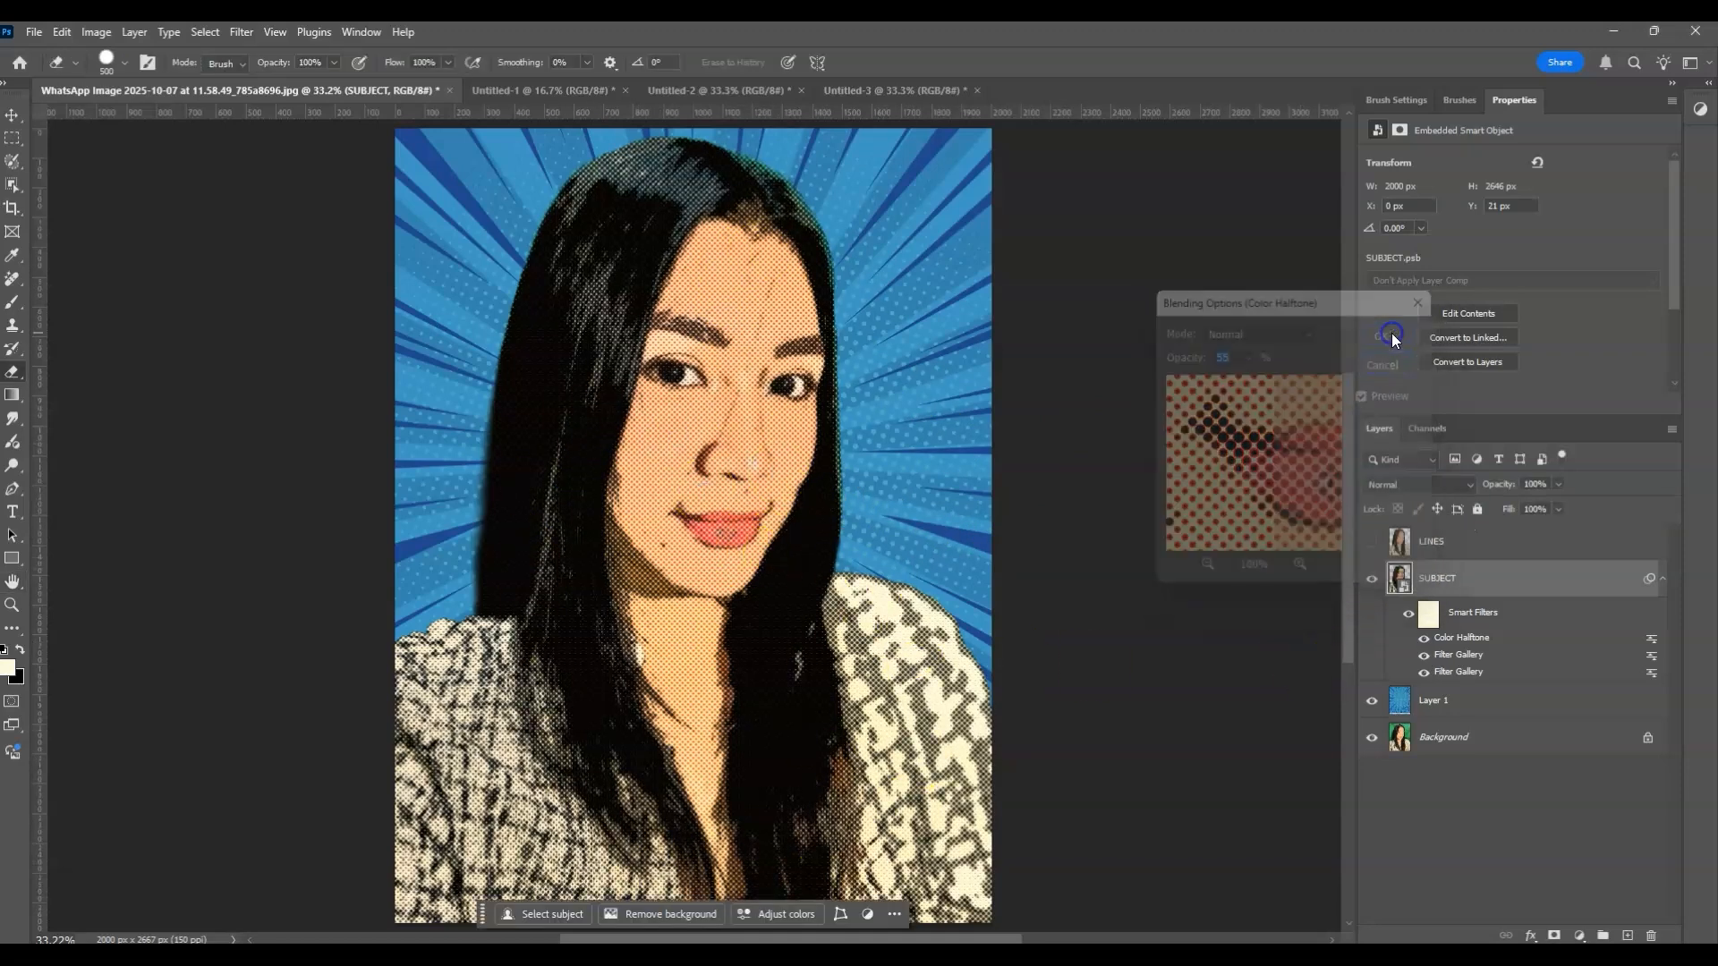
pyautogui.click(1468, 862)
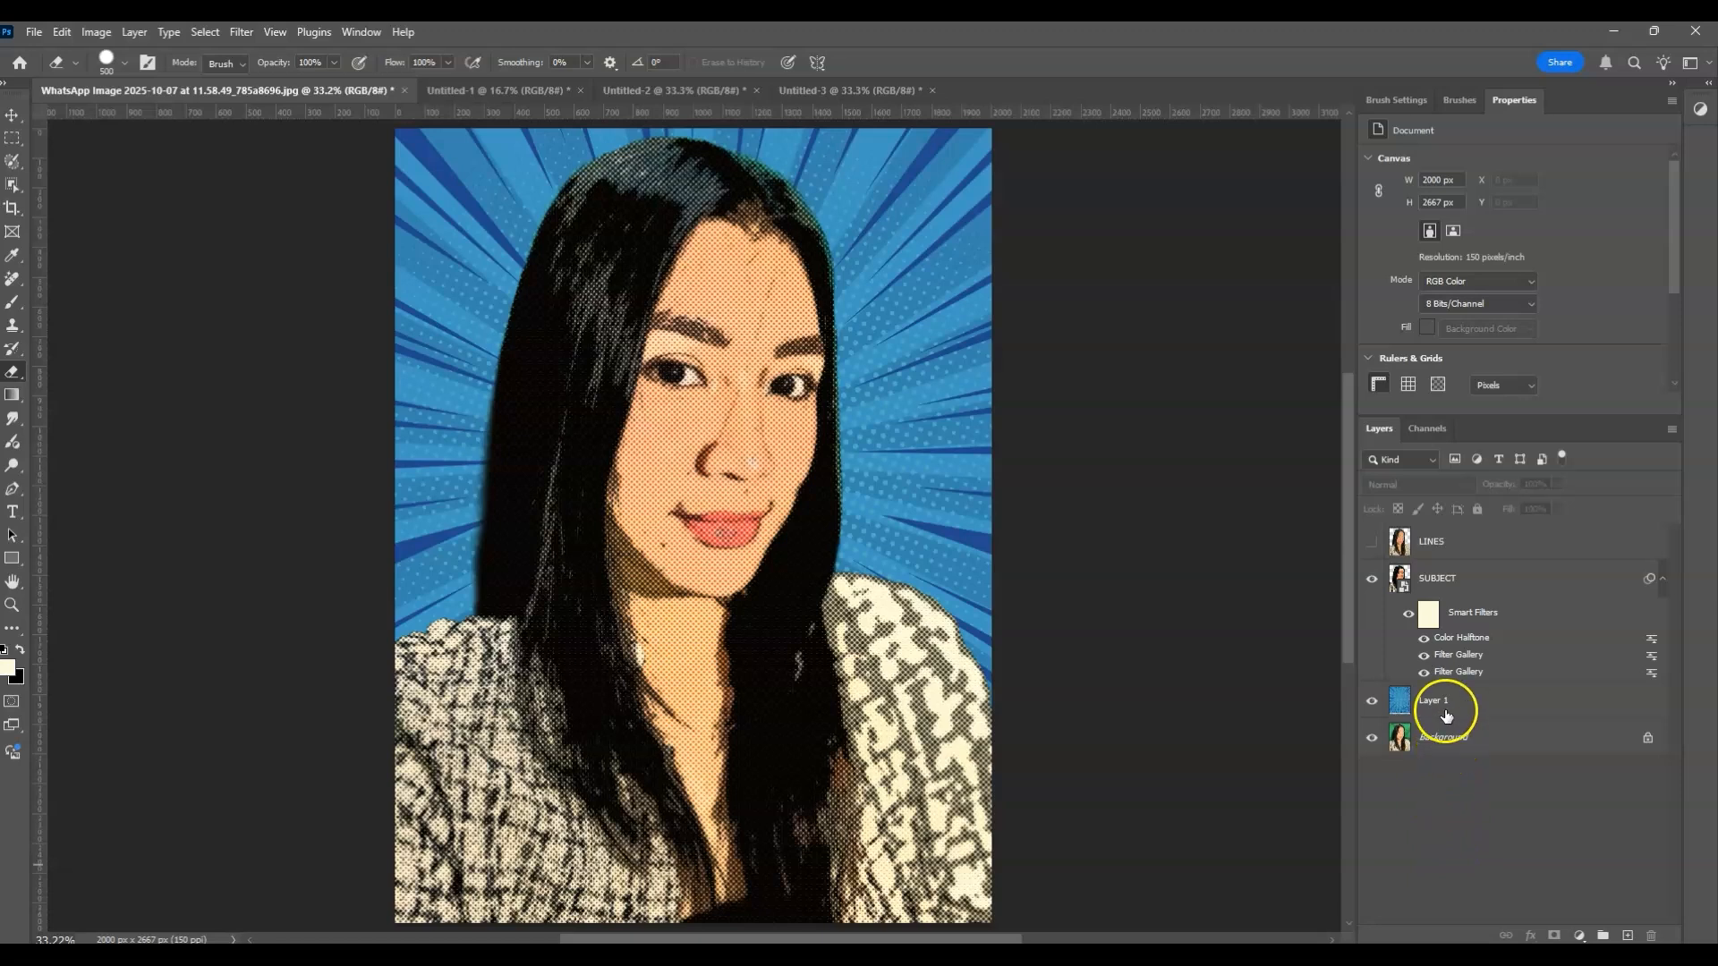
# Show the LINES layer and apply a Glowing Edges filter to it with edge width 2, edge brightness 9 and smoothness 8
pyautogui.click(1461, 546)
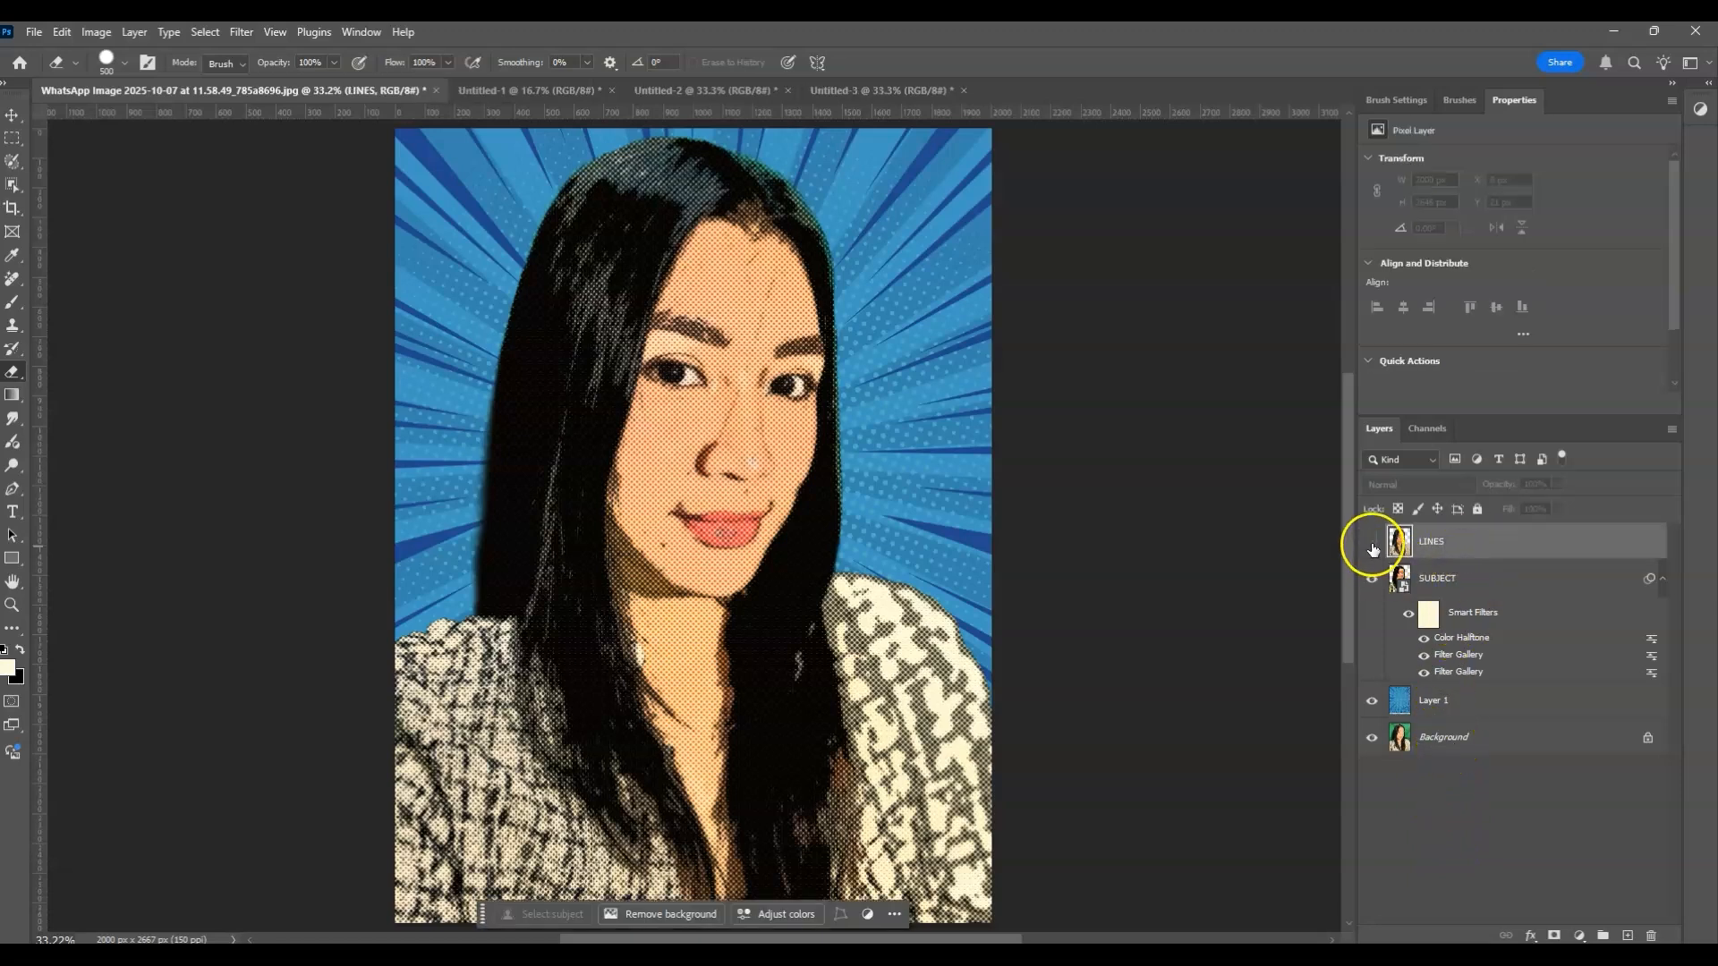
pyautogui.click(1372, 542)
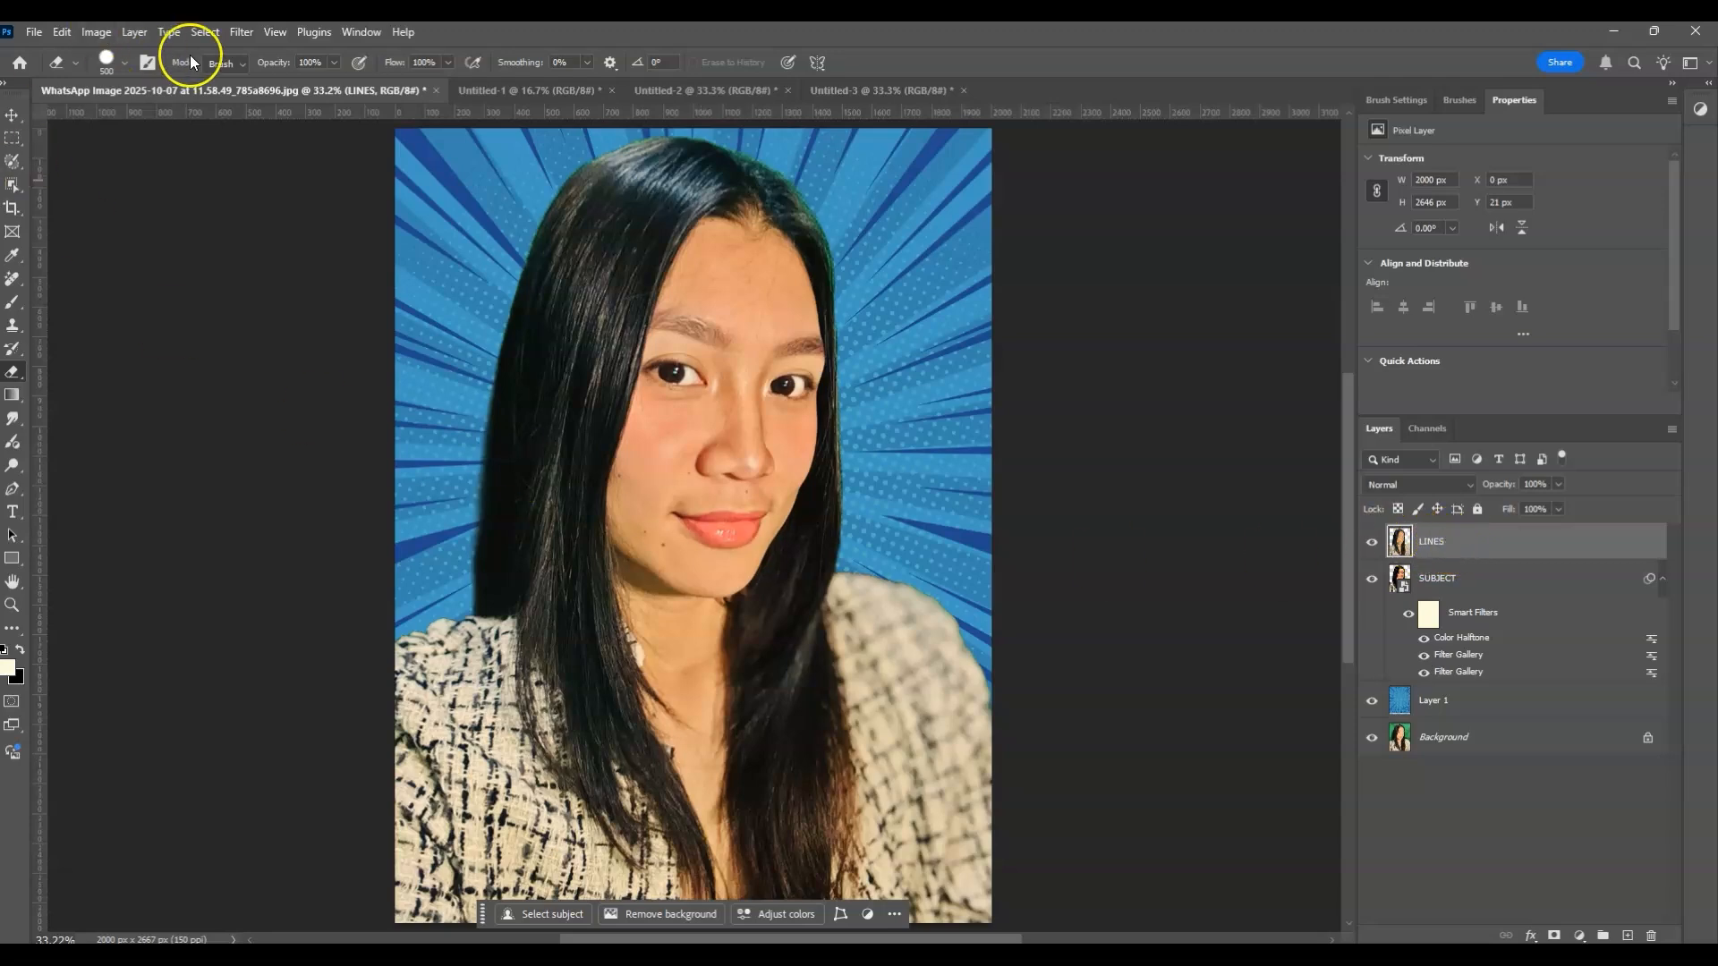
pyautogui.click(242, 34)
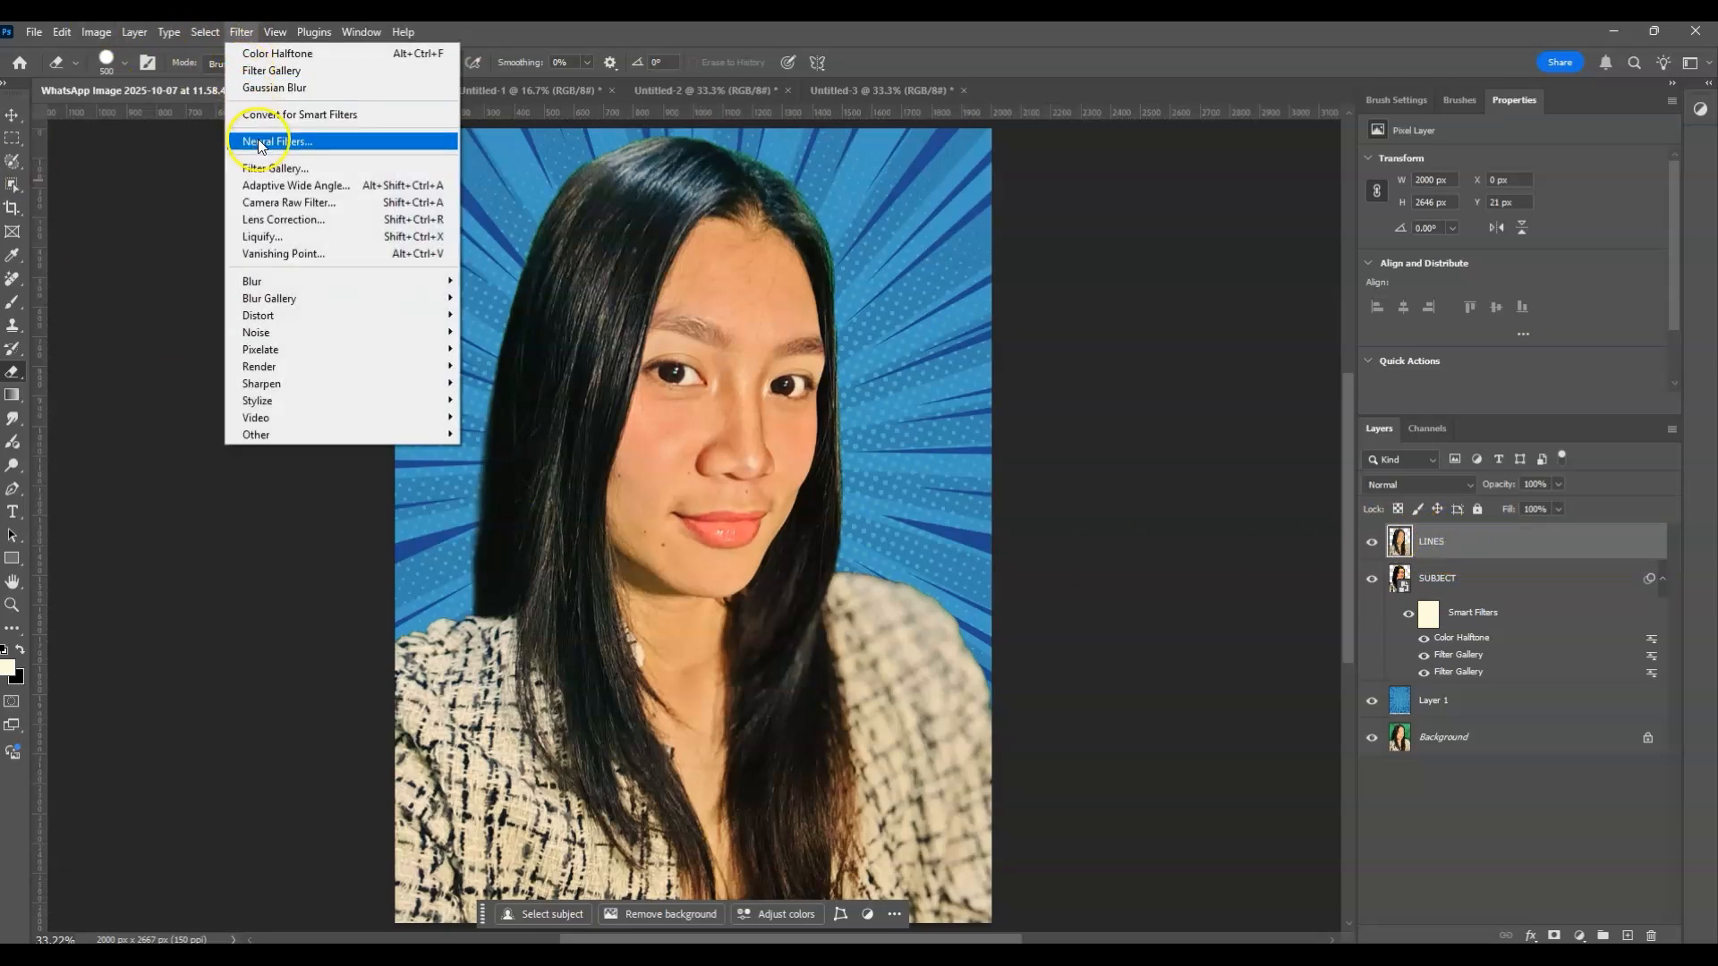
pyautogui.click(273, 169)
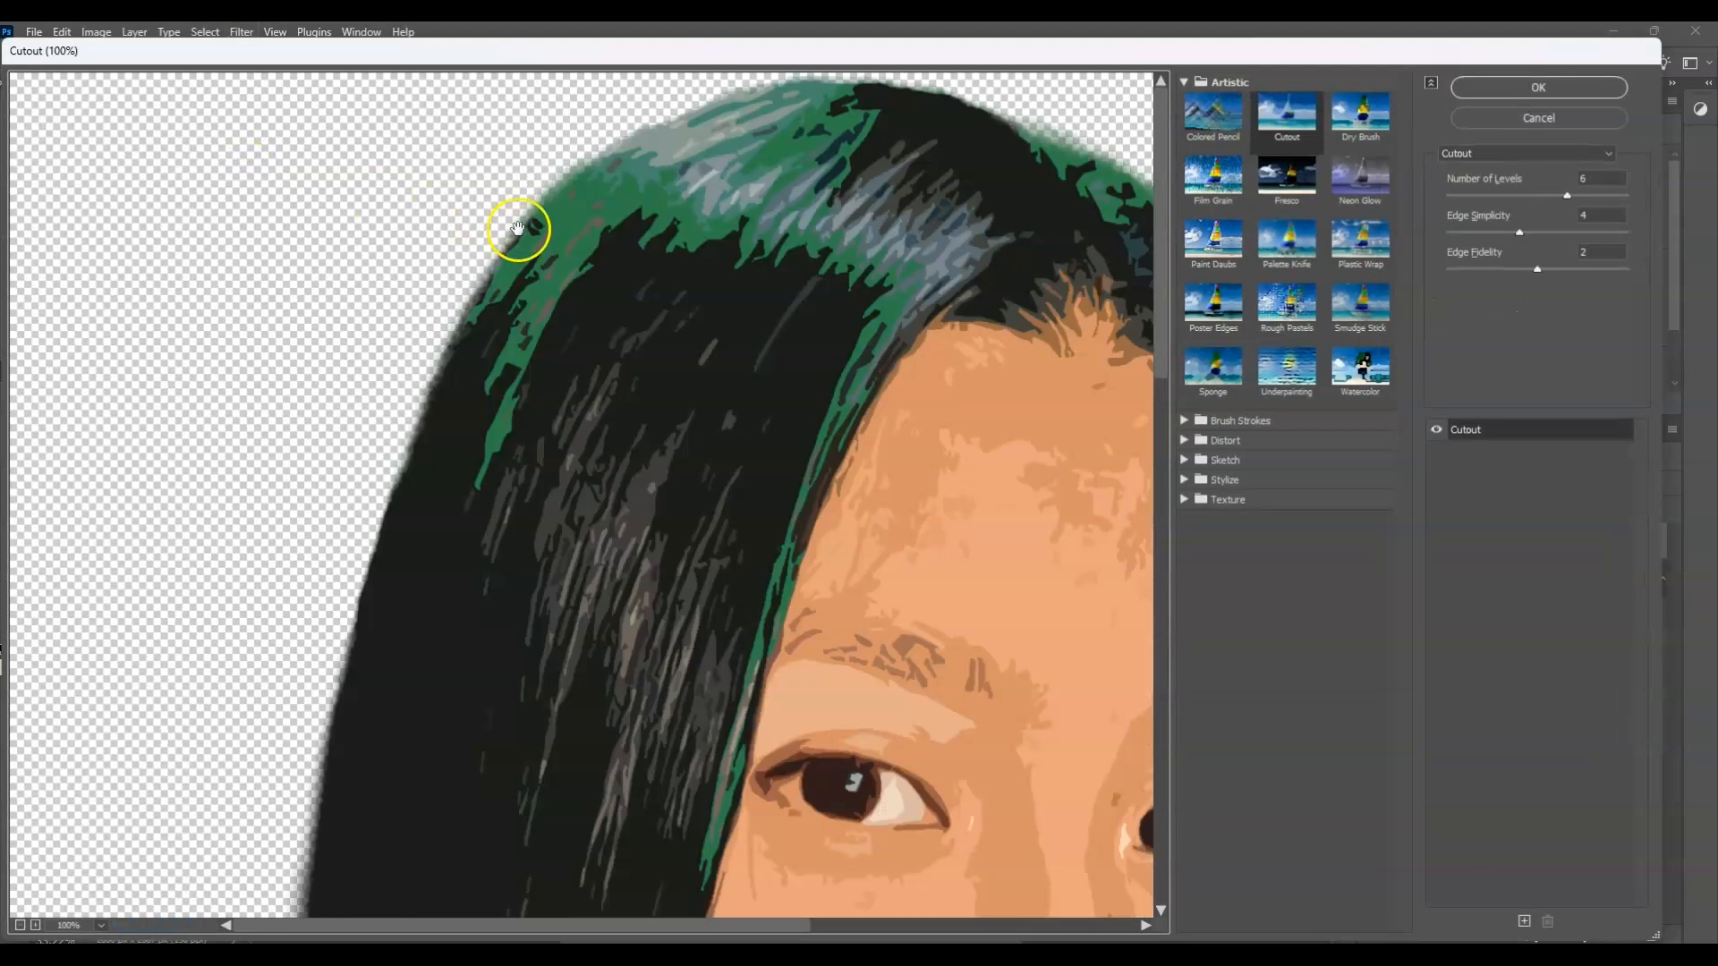
pyautogui.click(1185, 480)
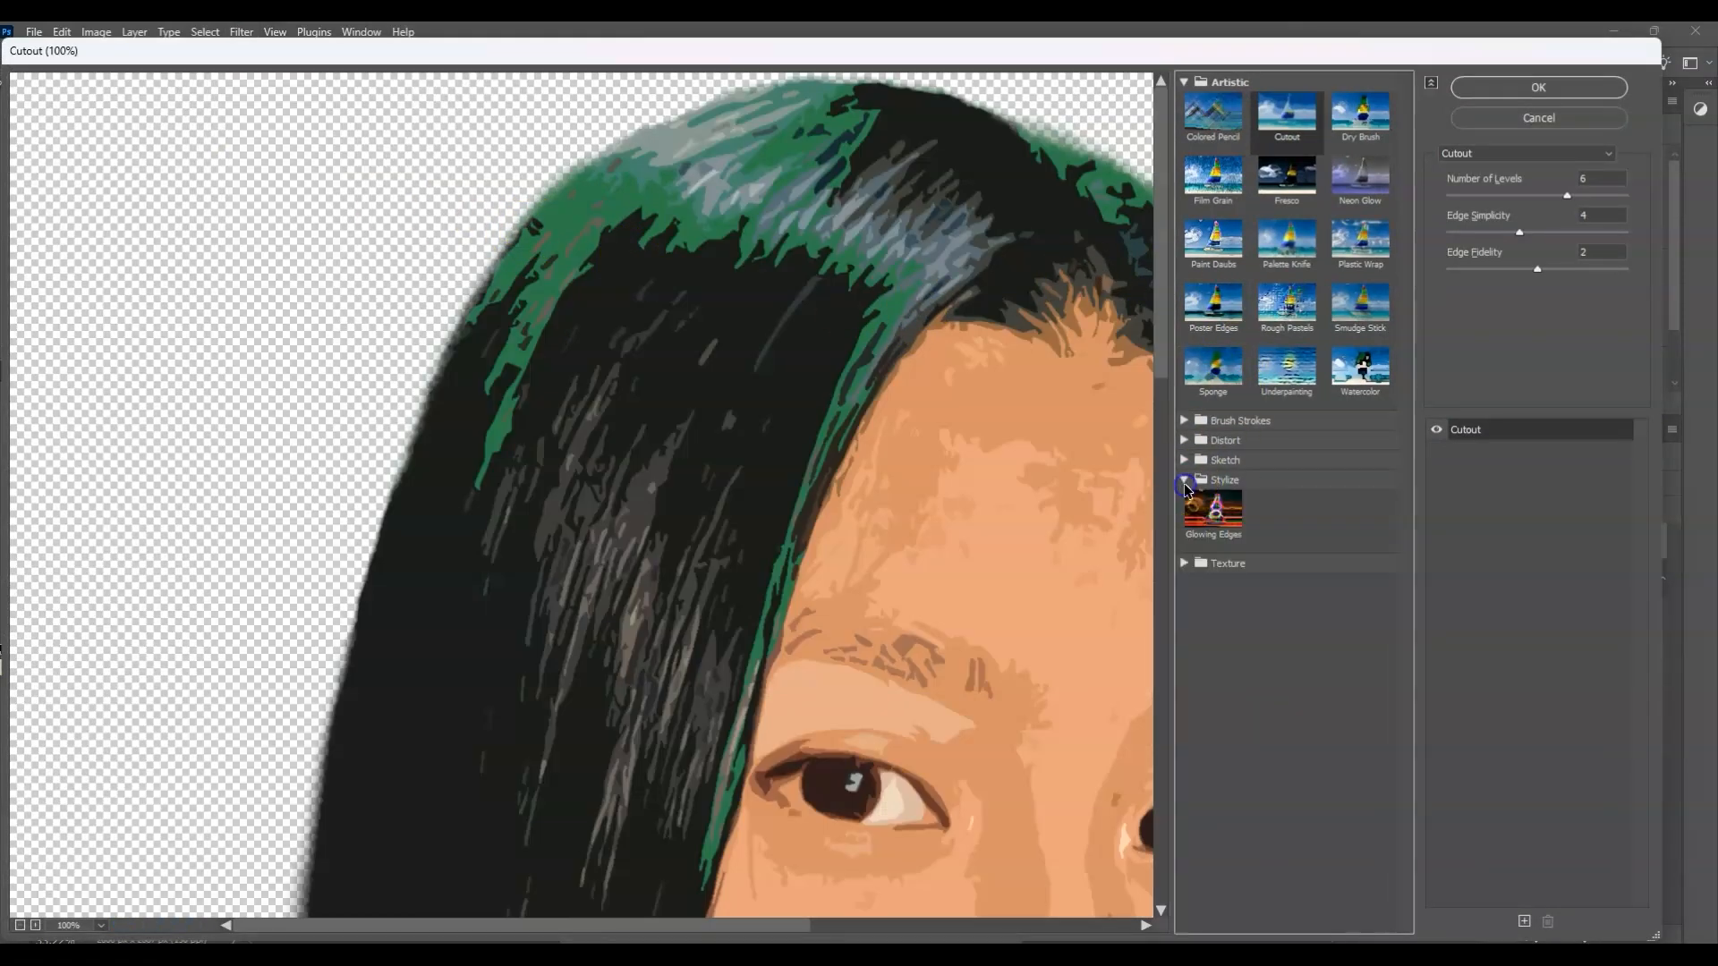
pyautogui.click(1226, 503)
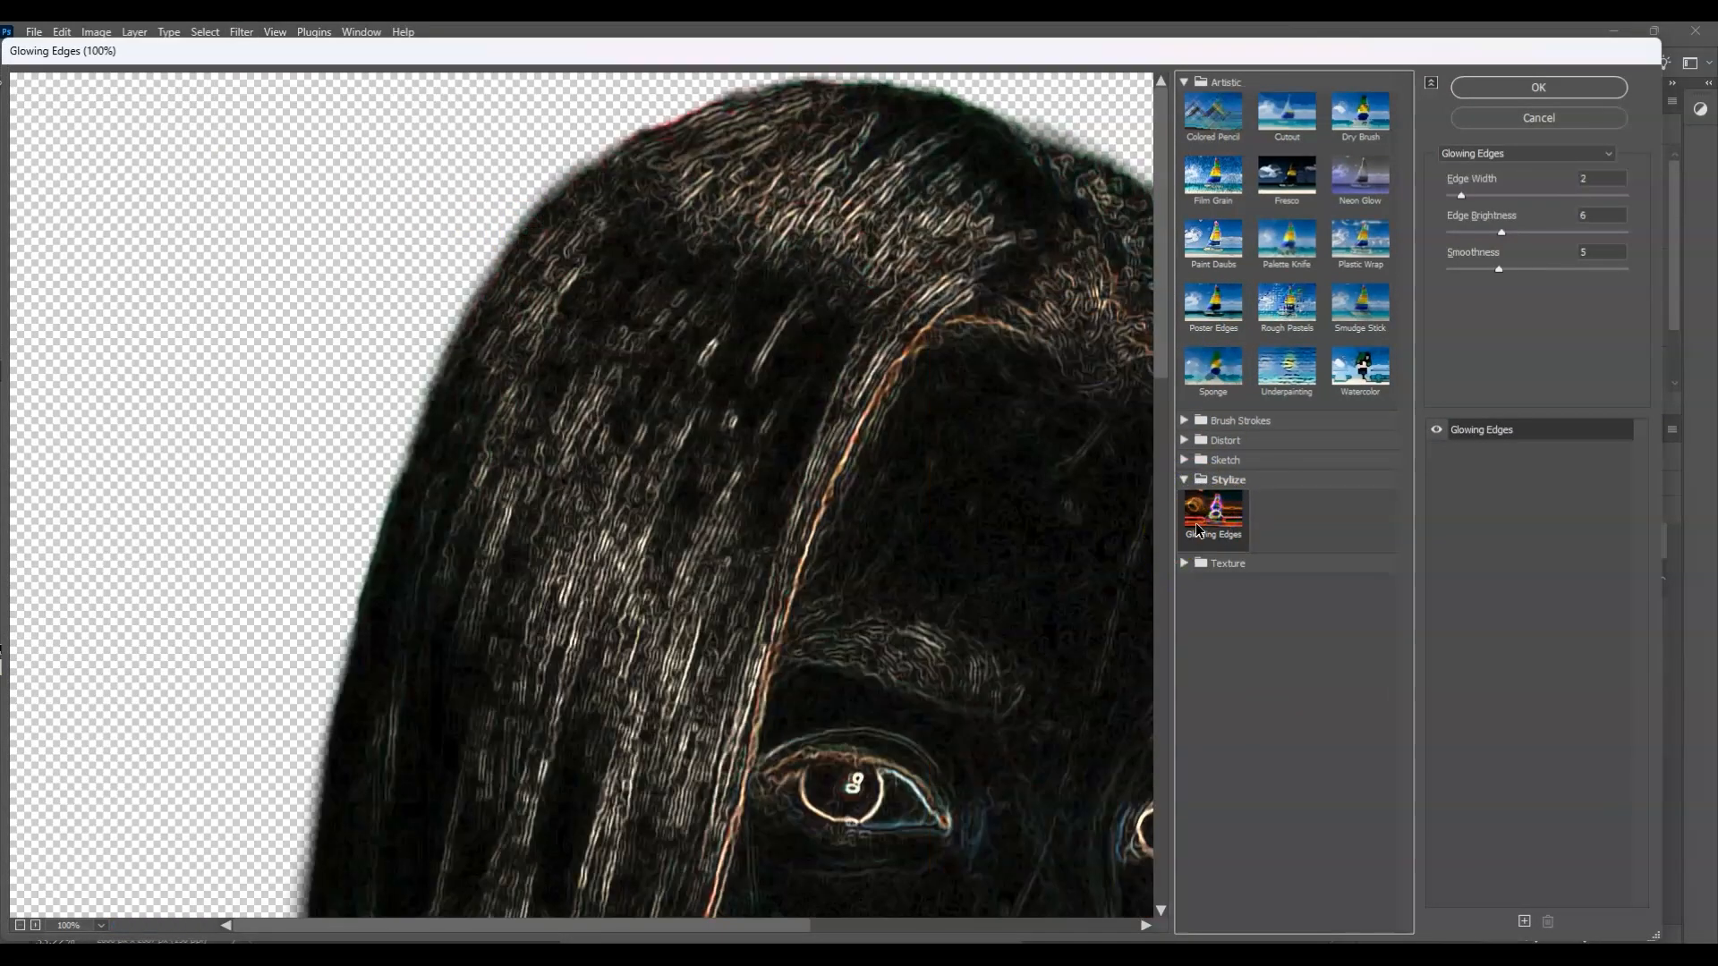
pyautogui.scroll(-2, 872, 366)
pyautogui.press('alt')
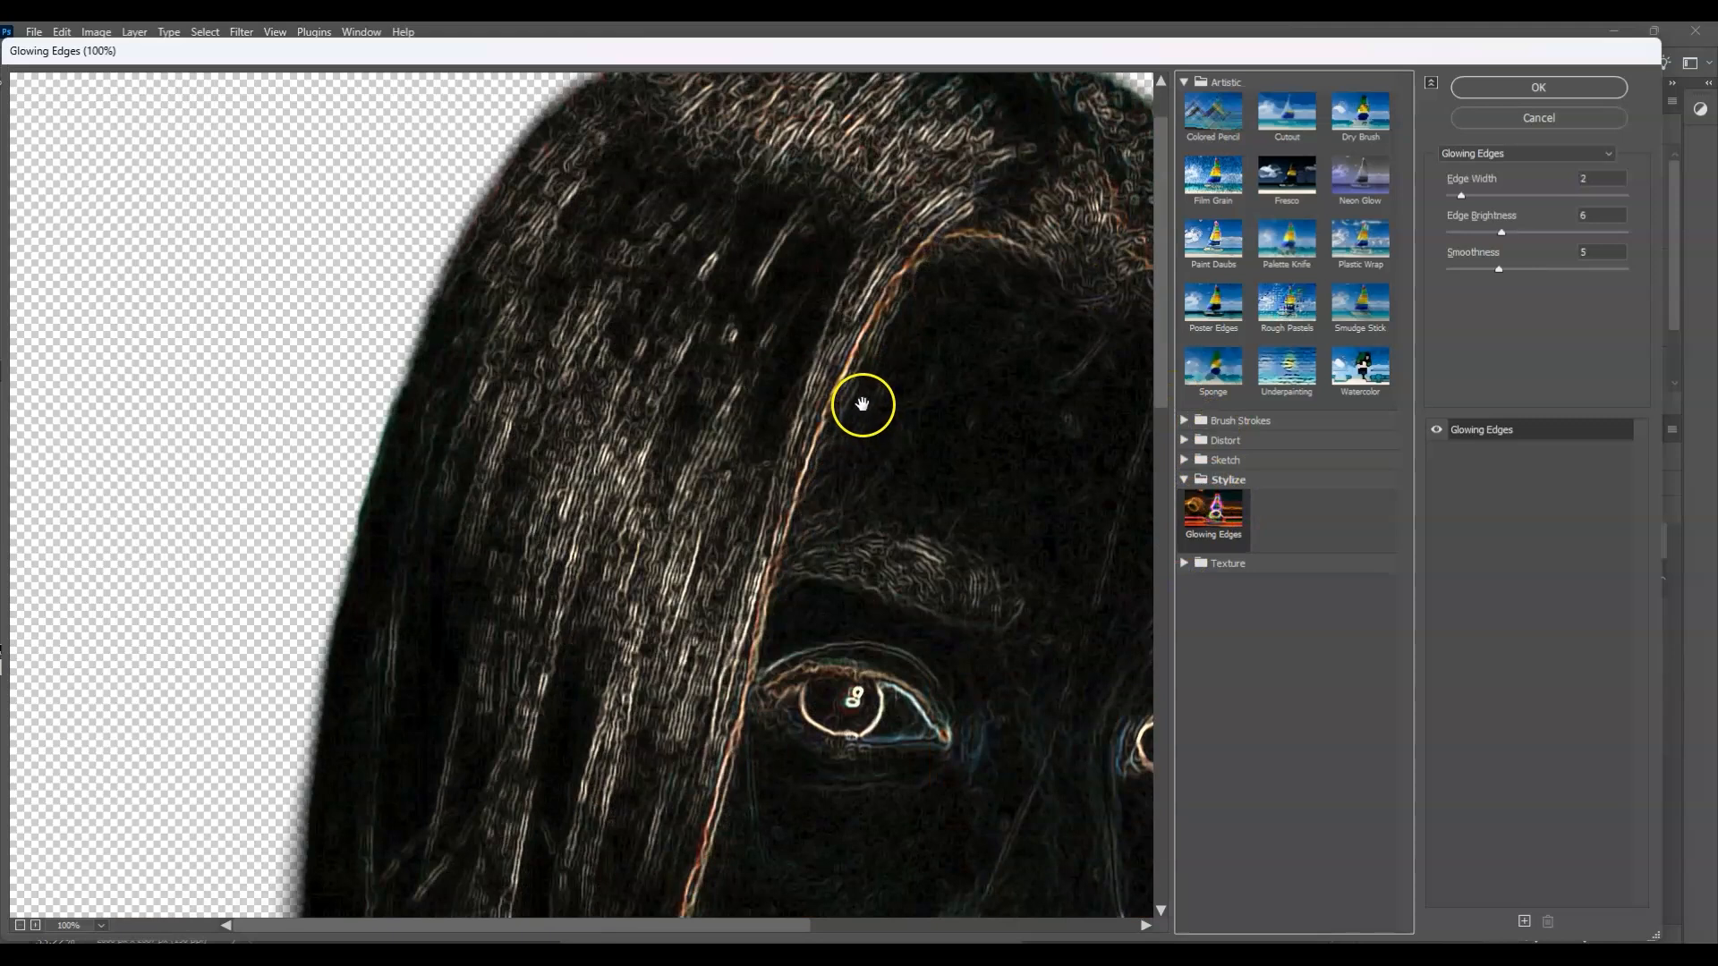
pyautogui.keyDown('alt'); pyautogui.click(857, 406); pyautogui.keyUp('alt')
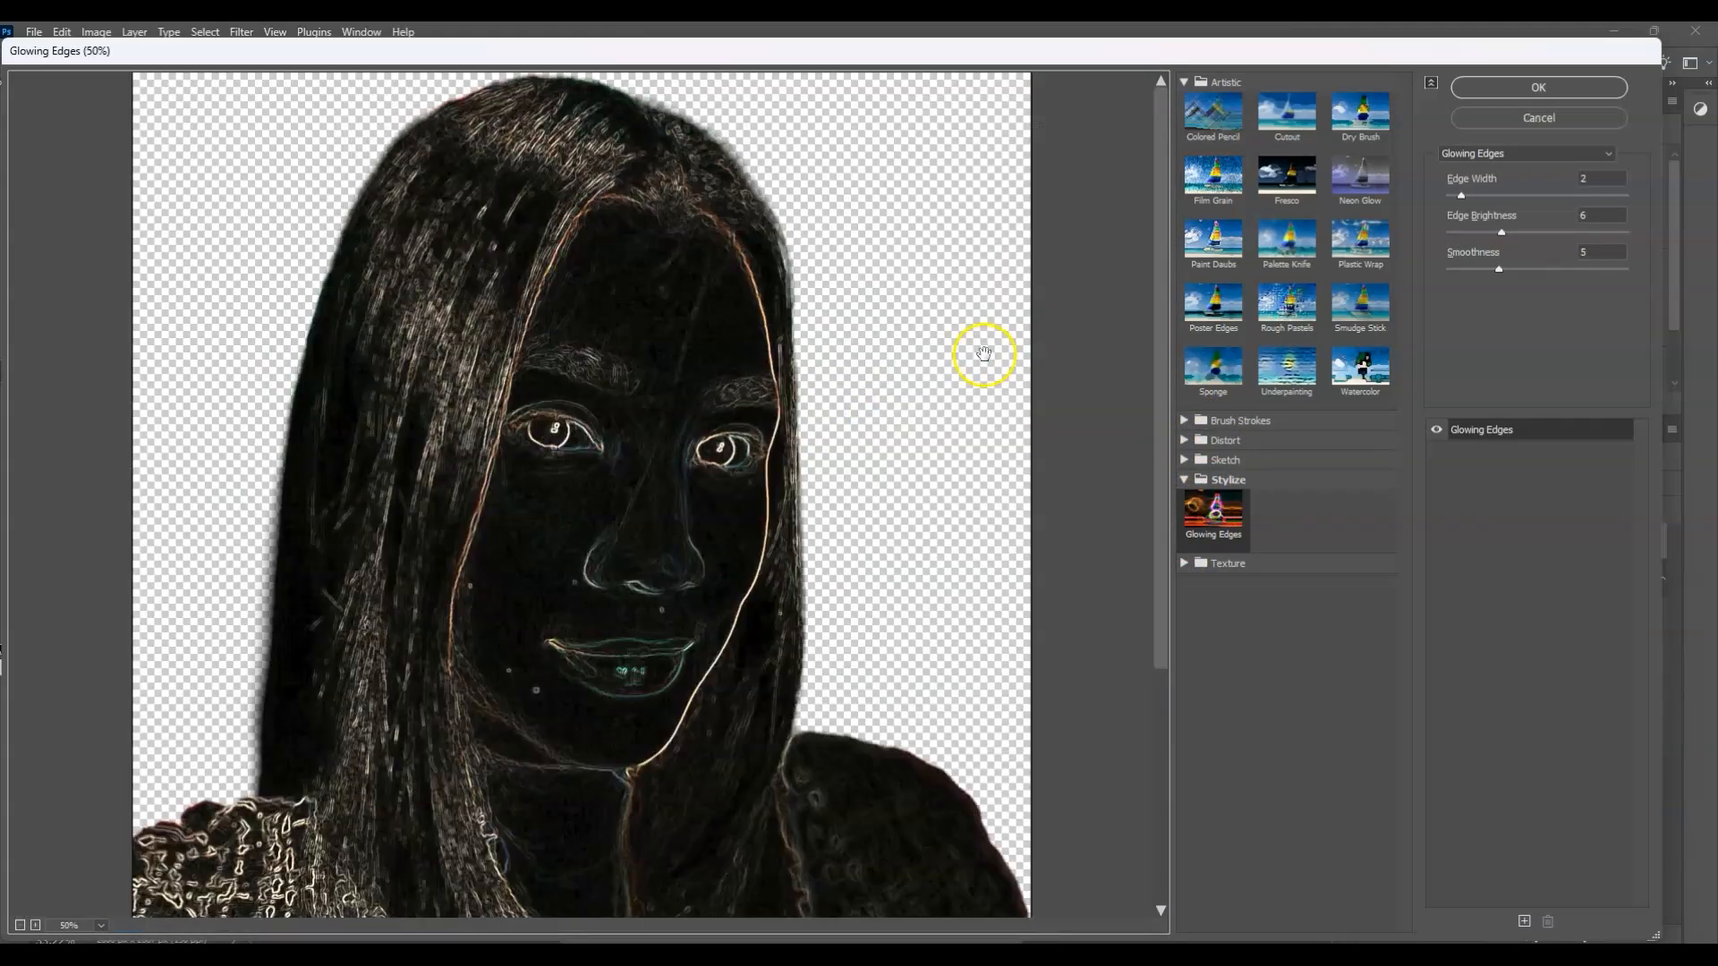
pyautogui.click(1463, 199)
pyautogui.moveTo(1504, 235); pyautogui.dragTo(1532, 275)
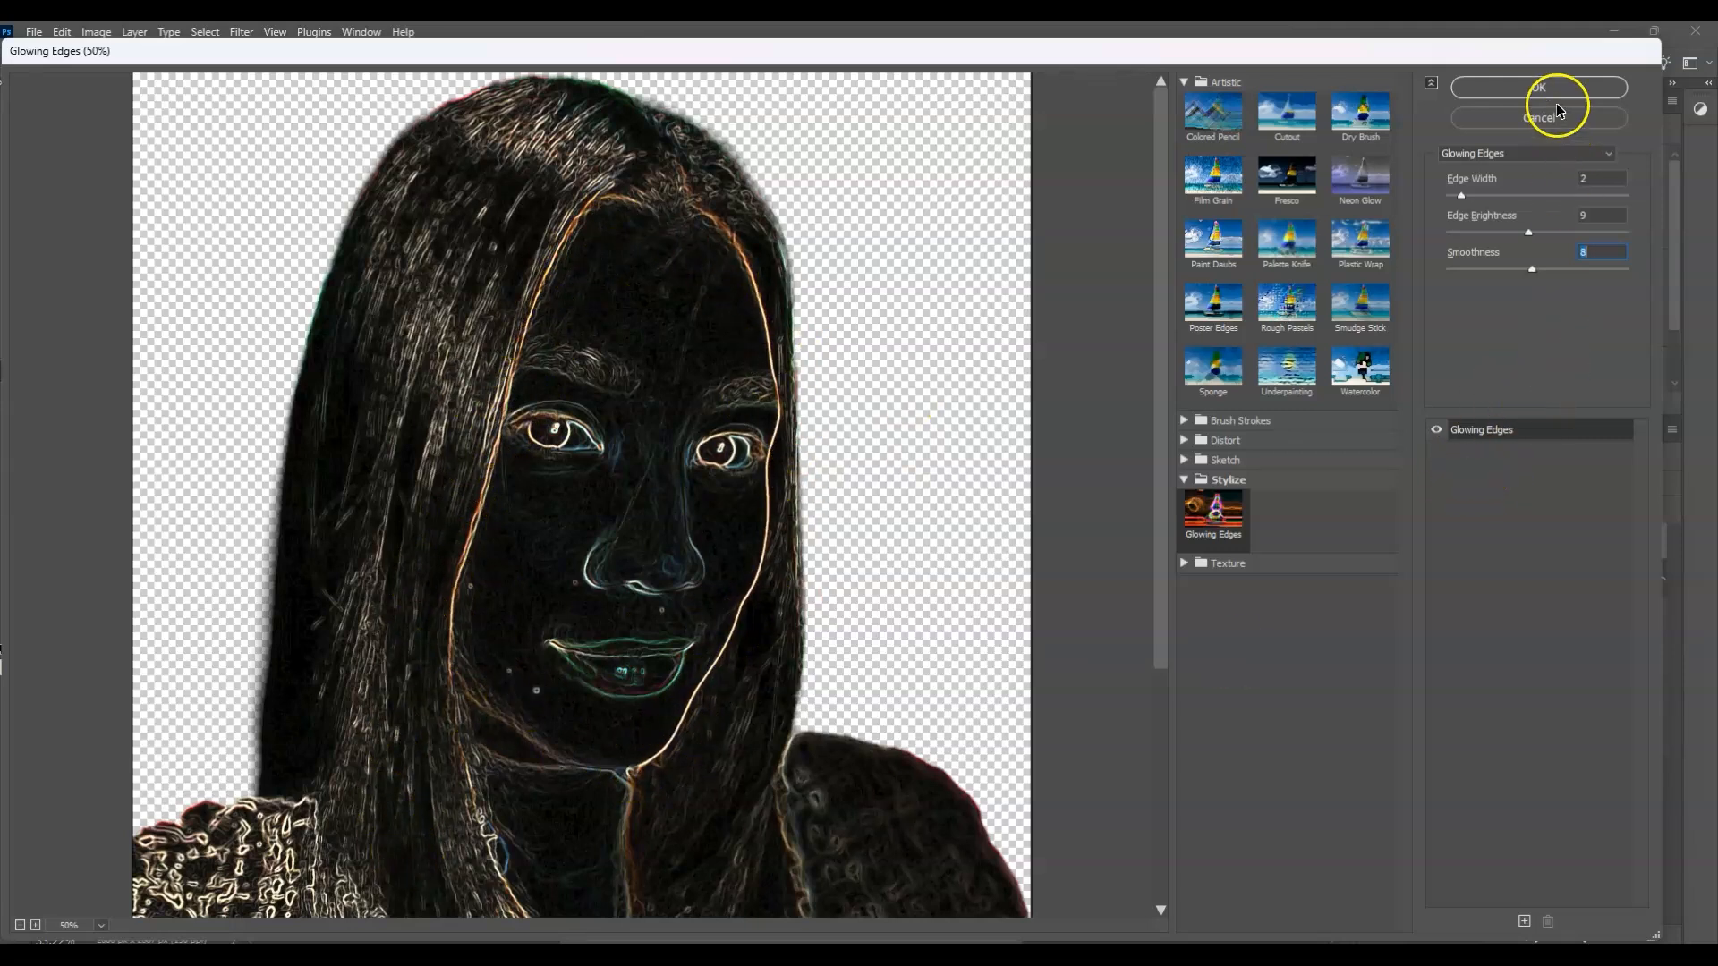
pyautogui.click(1553, 93)
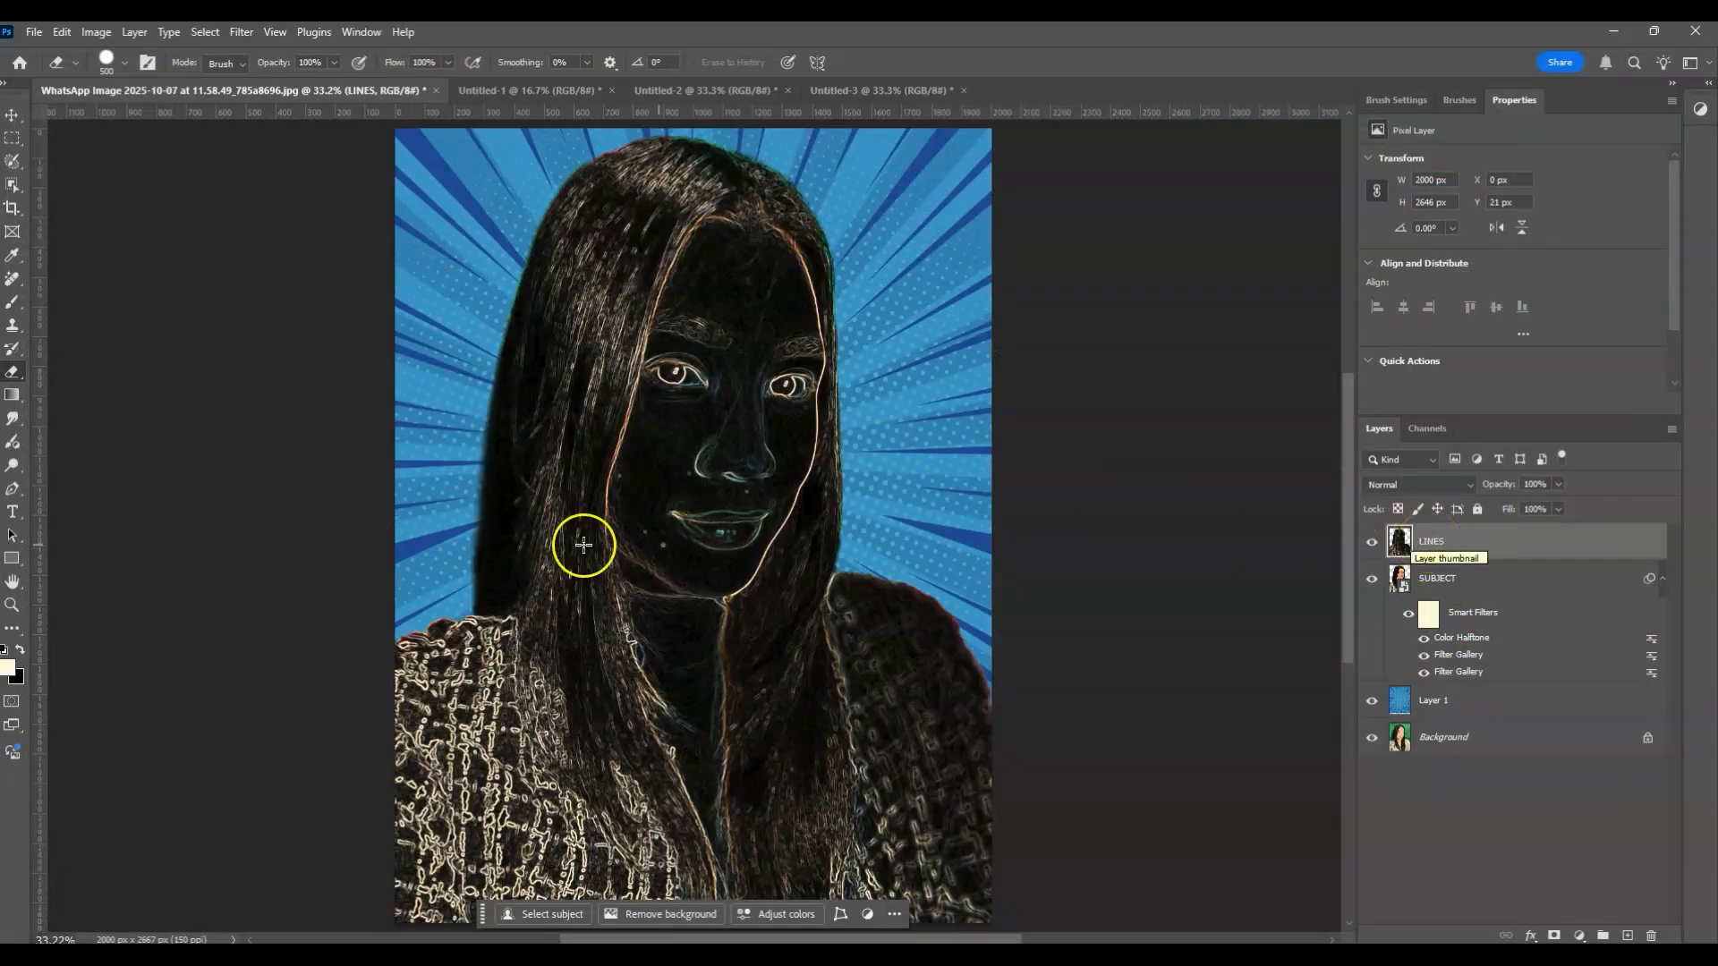
# Set the foreground color to pure white (ffffff) and return to the Eraser tool
pyautogui.click(10, 671)
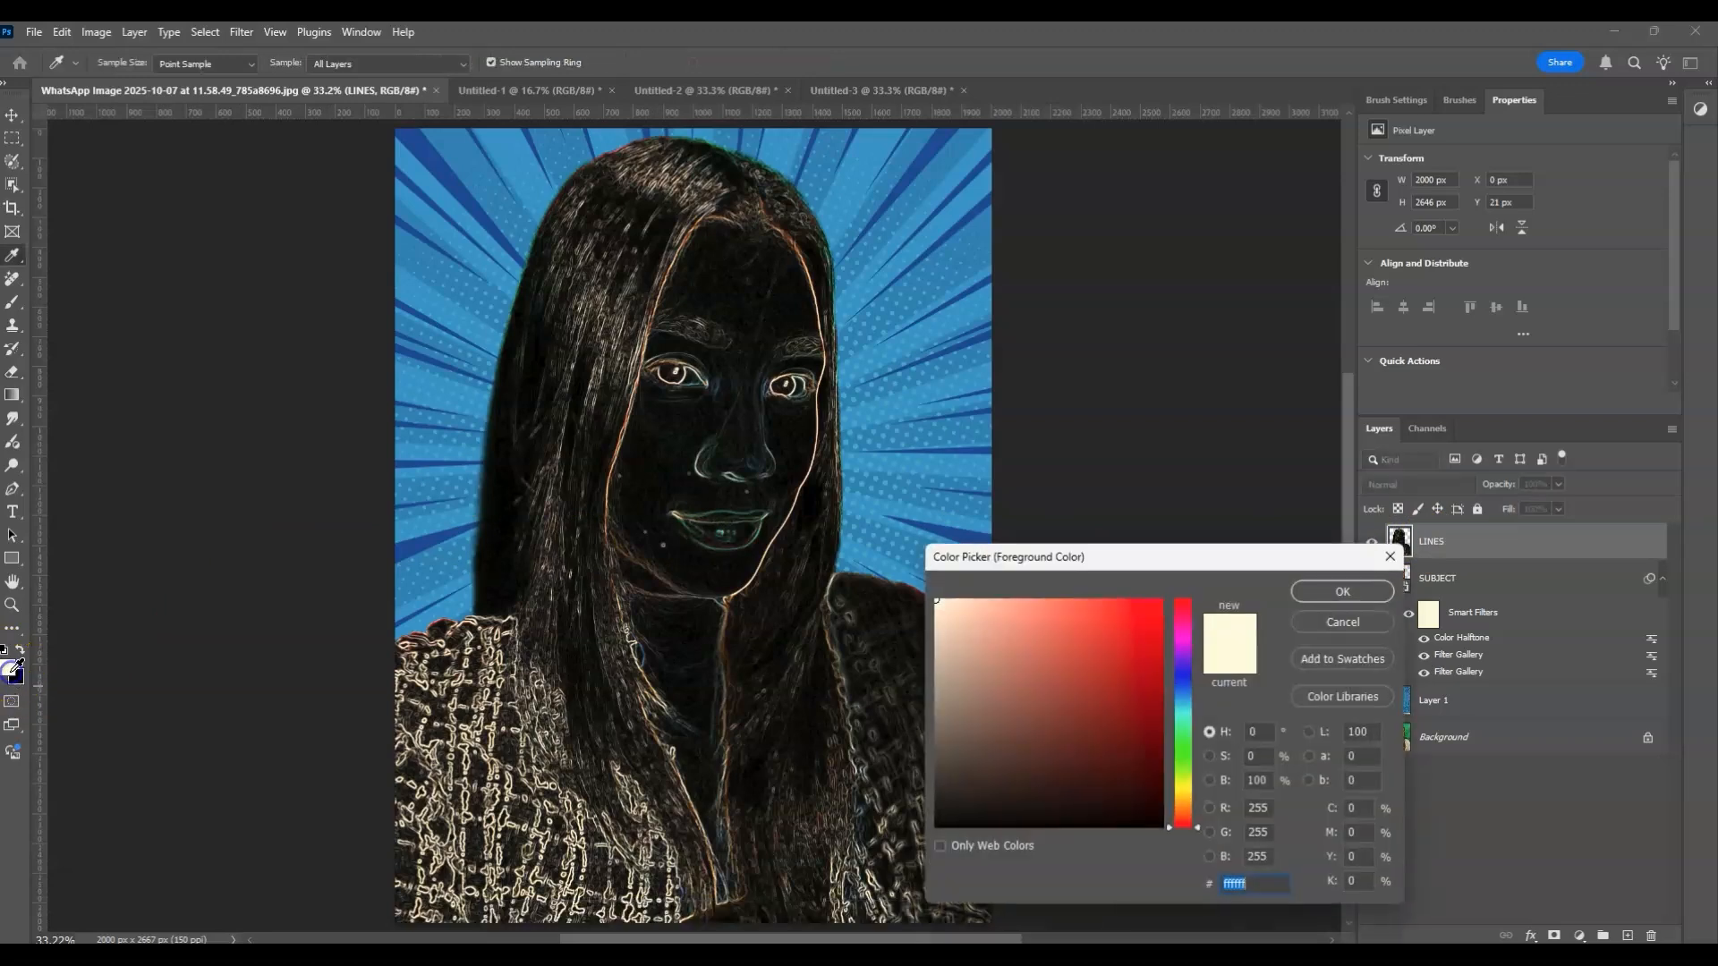
pyautogui.moveTo(962, 747); pyautogui.dragTo(893, 546)
pyautogui.click(1342, 592)
pyautogui.press('e')
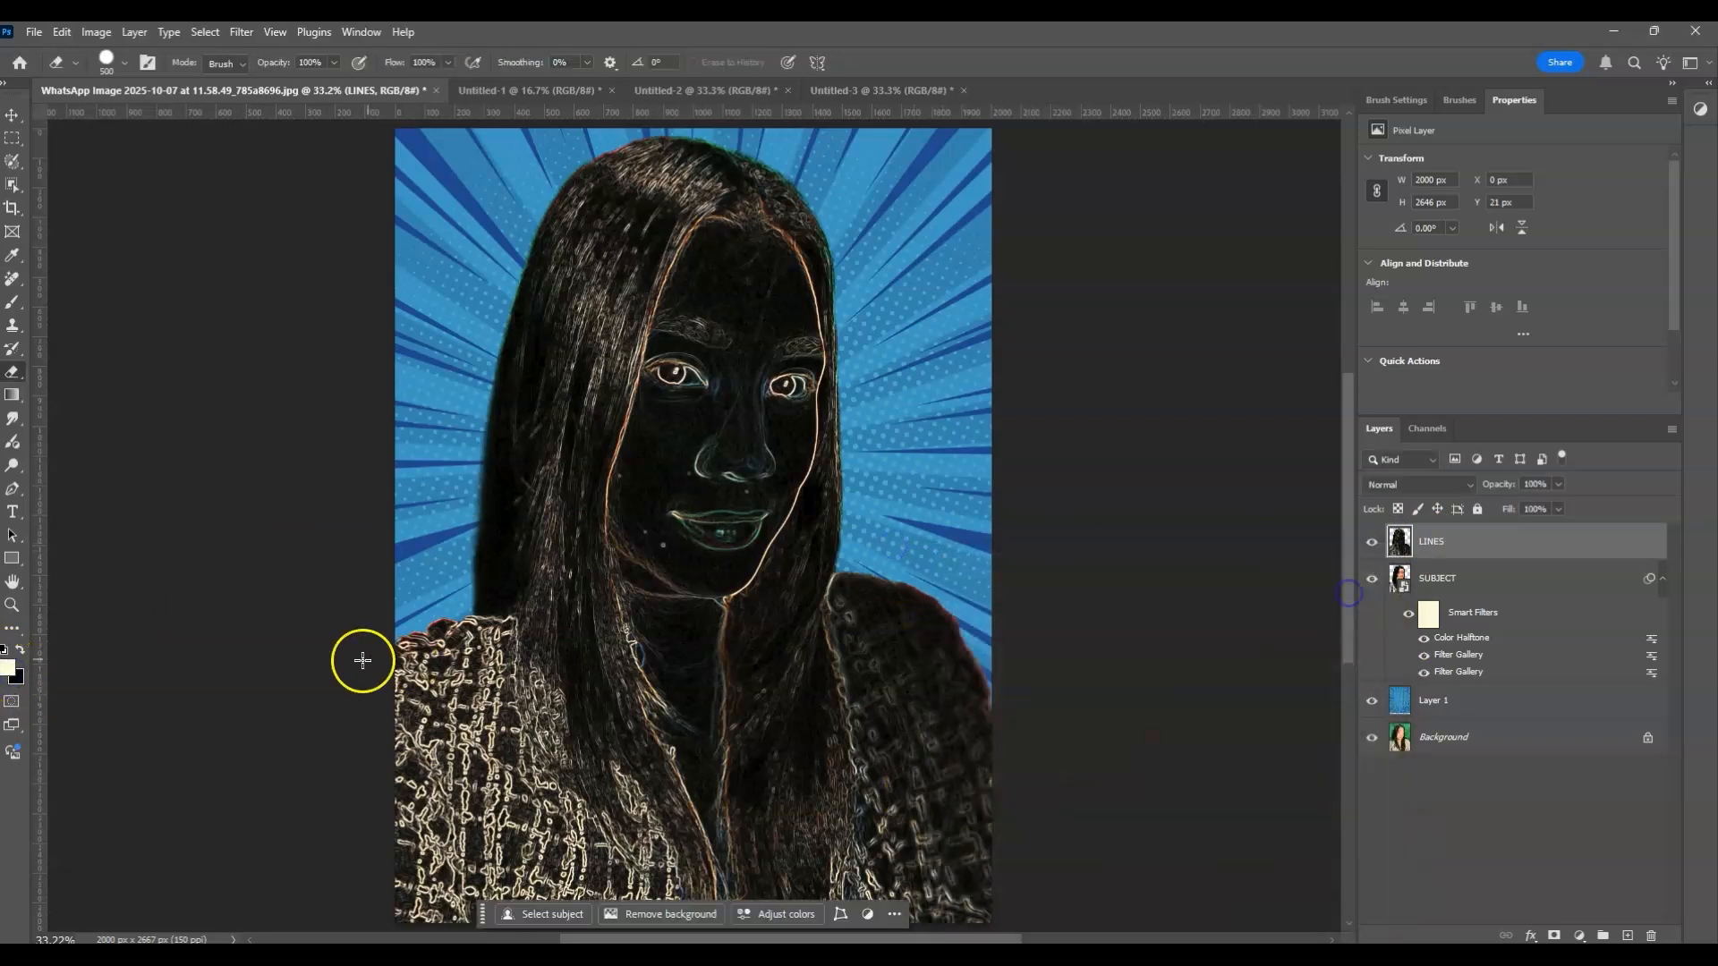
# Apply a Torn Edges filter to the LINES layer with image balance 13, smoothness 12 and contrast 19
pyautogui.click(243, 35)
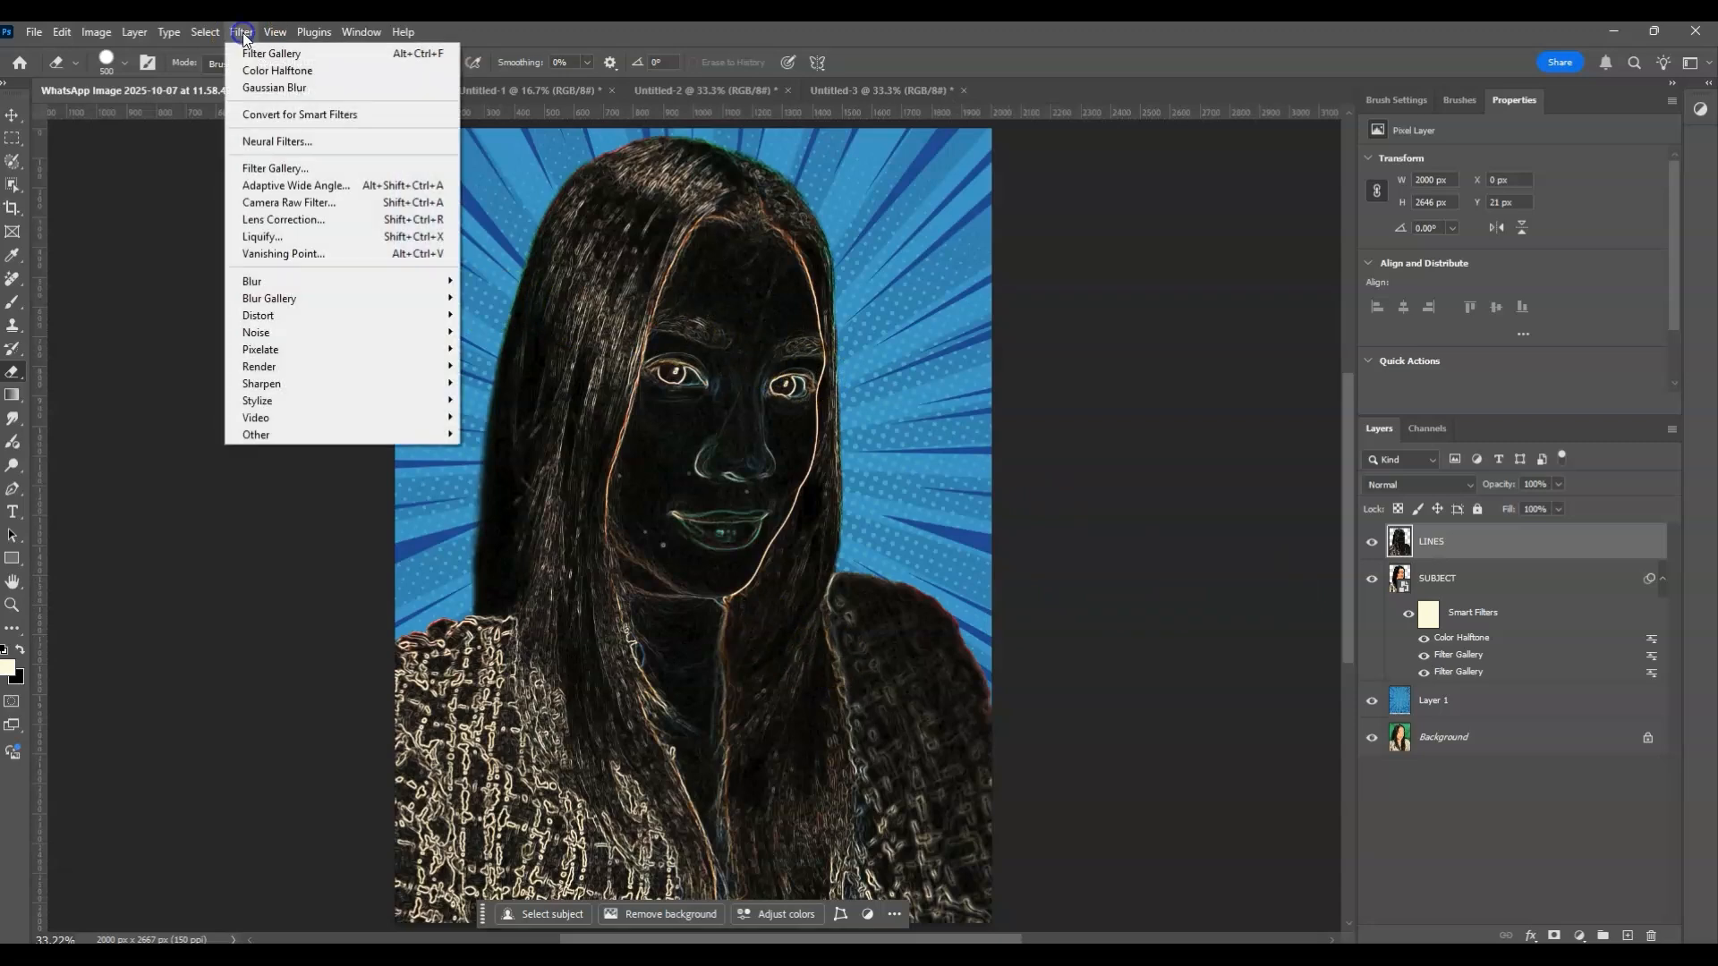
pyautogui.click(340, 167)
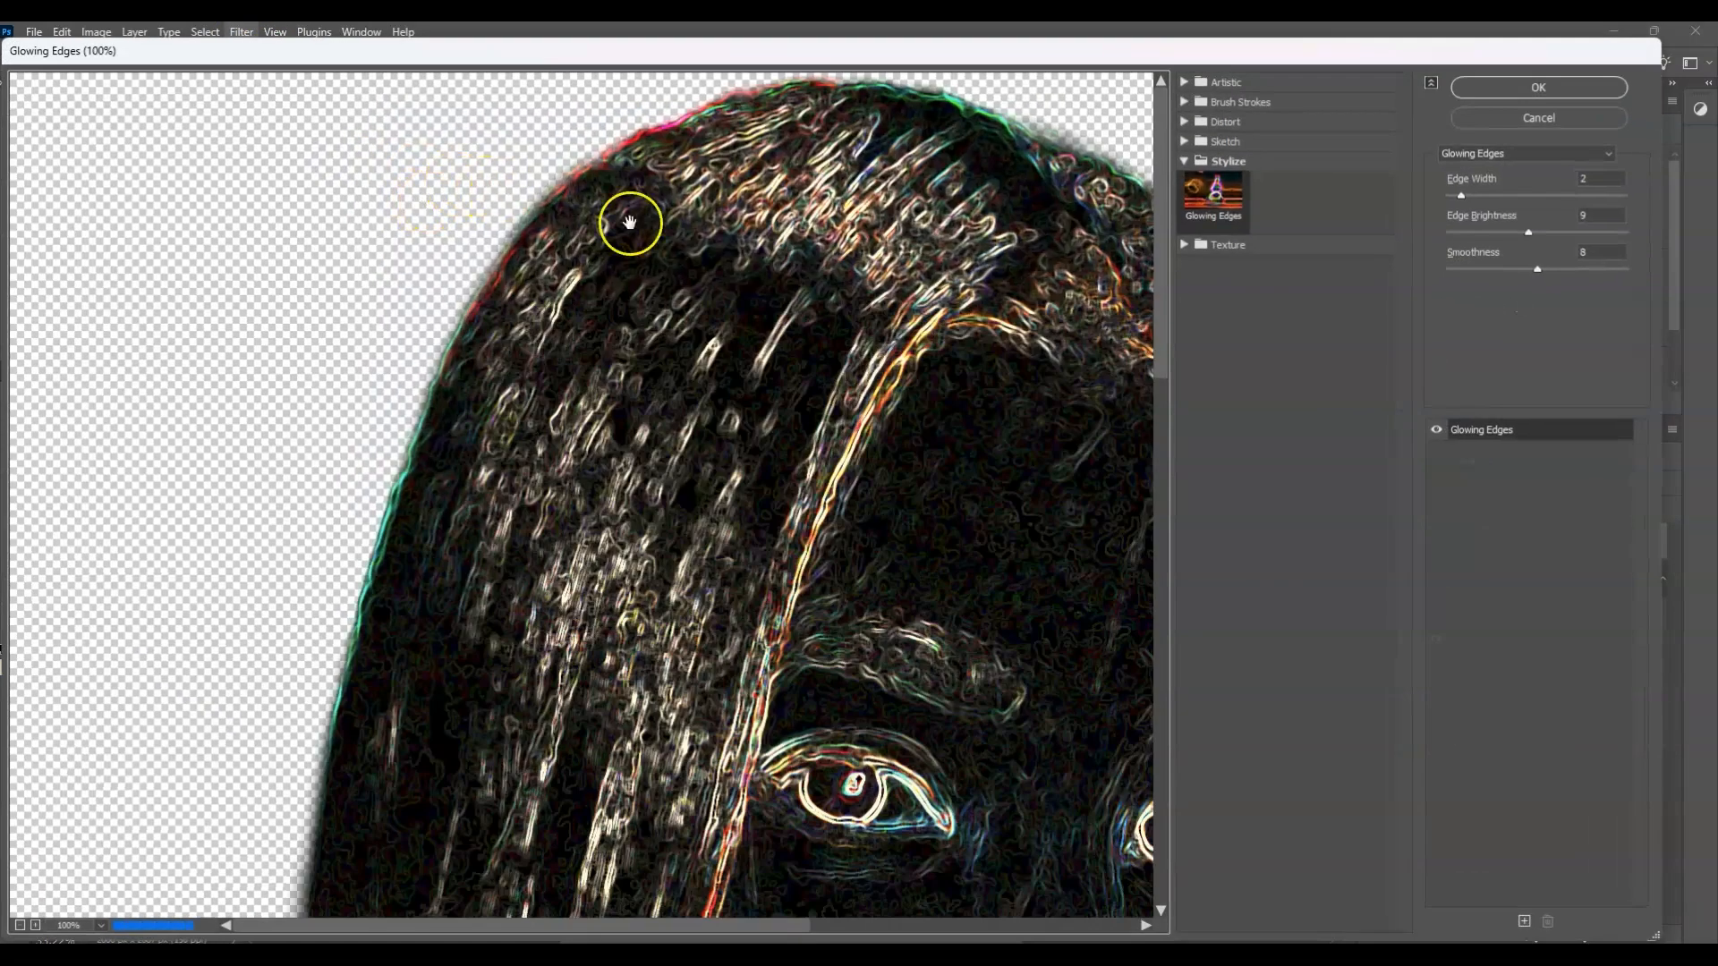
pyautogui.click(1184, 143)
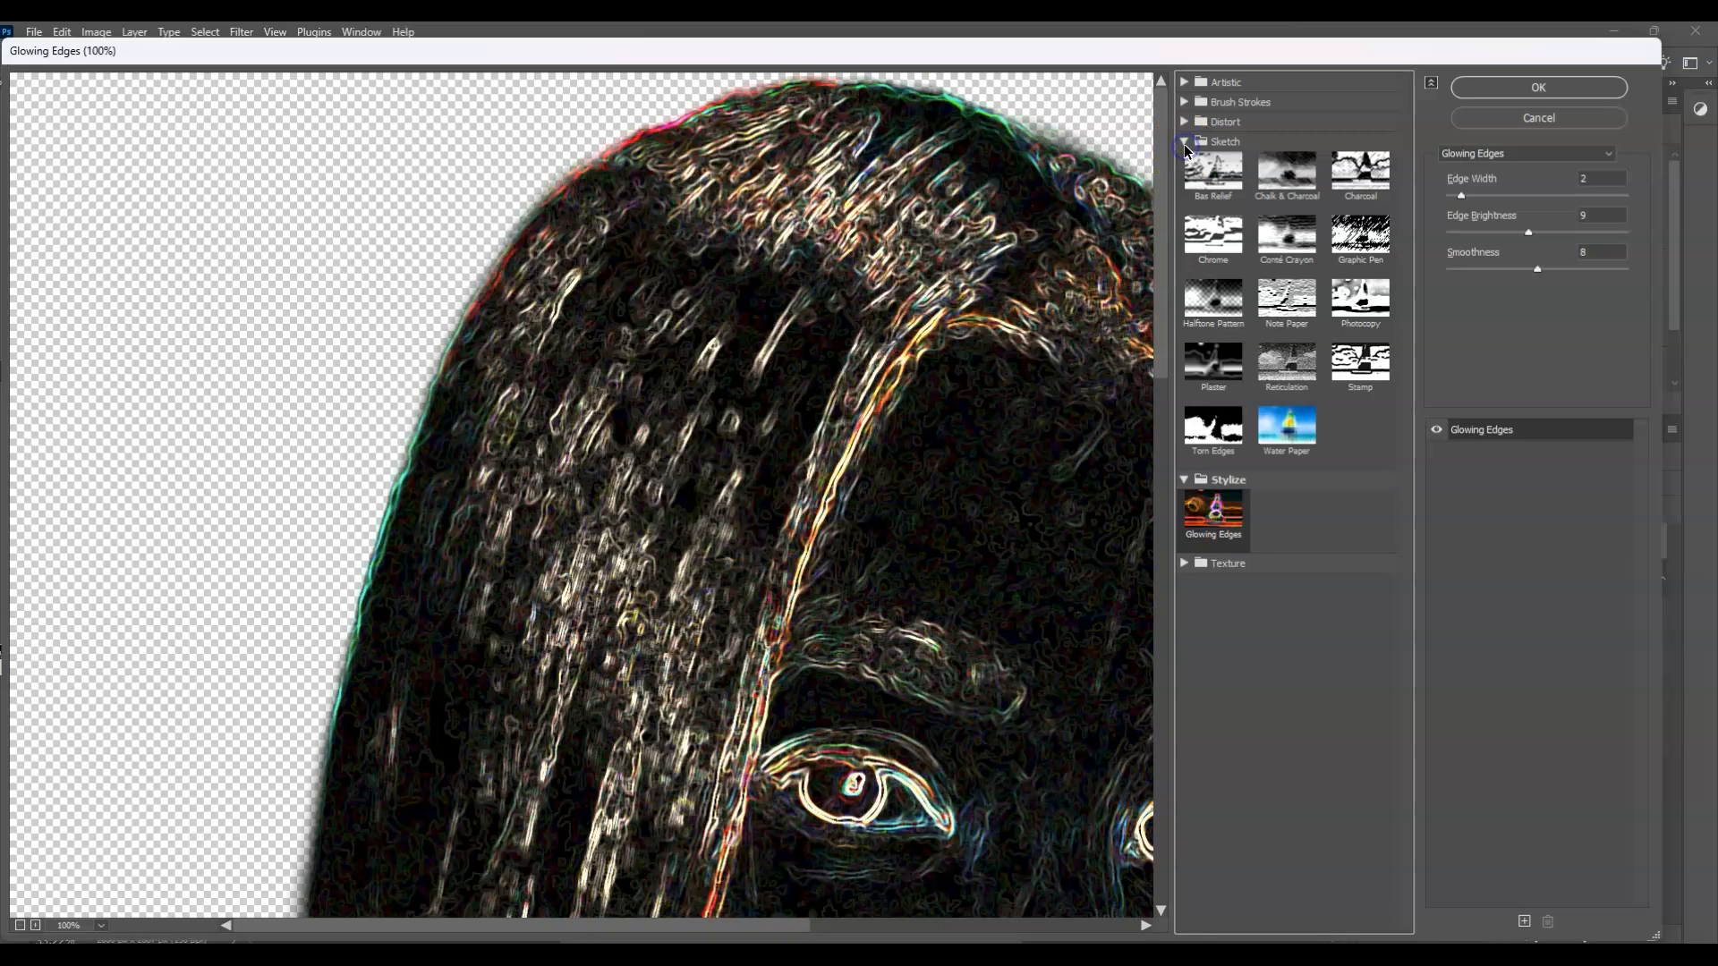
pyautogui.click(1225, 436)
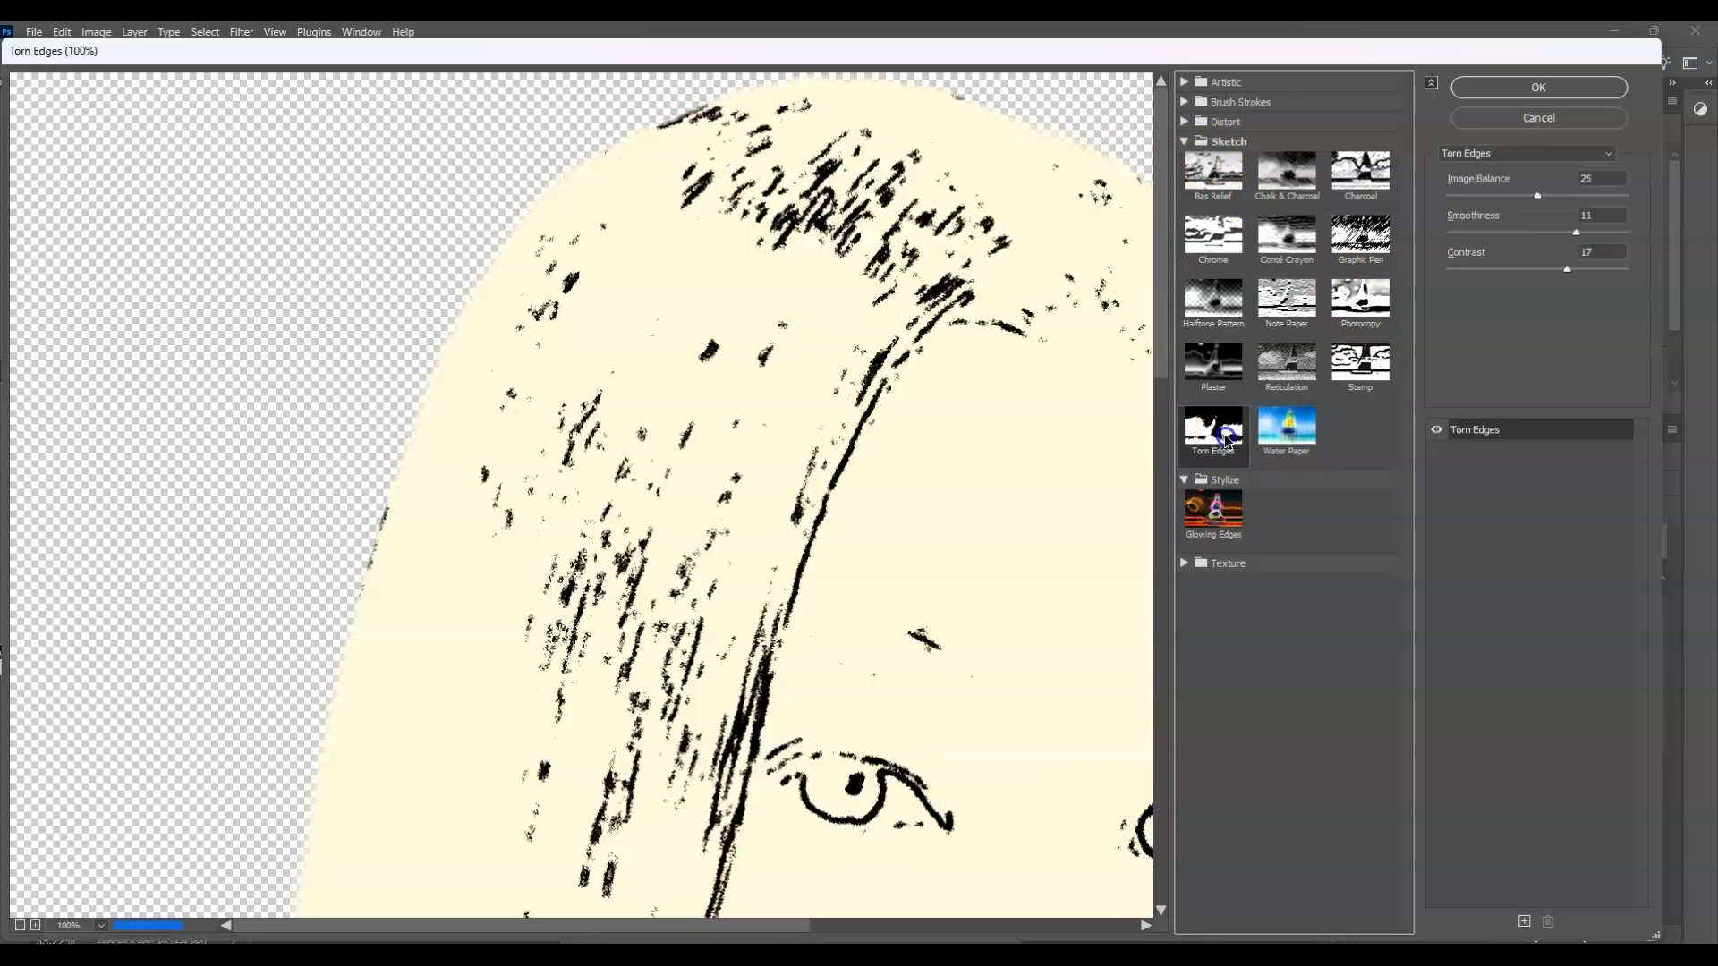
pyautogui.moveTo(846, 698); pyautogui.dragTo(889, 508)
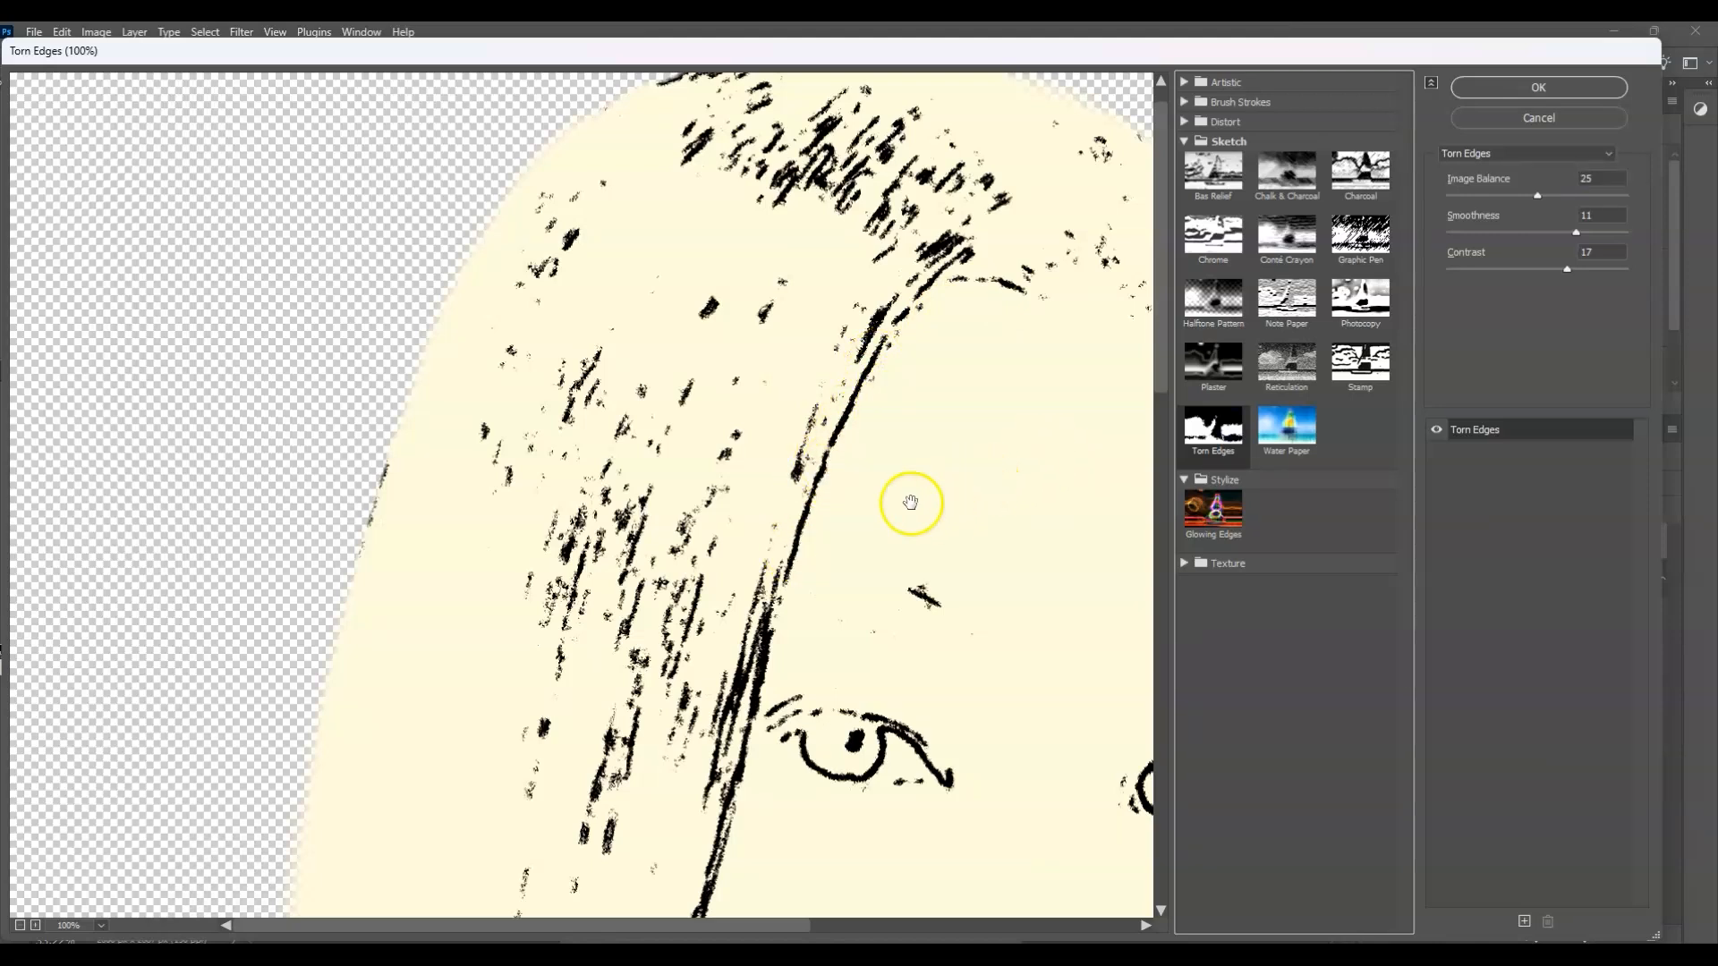
pyautogui.keyDown('alt'); pyautogui.click(869, 515); pyautogui.keyUp('alt')
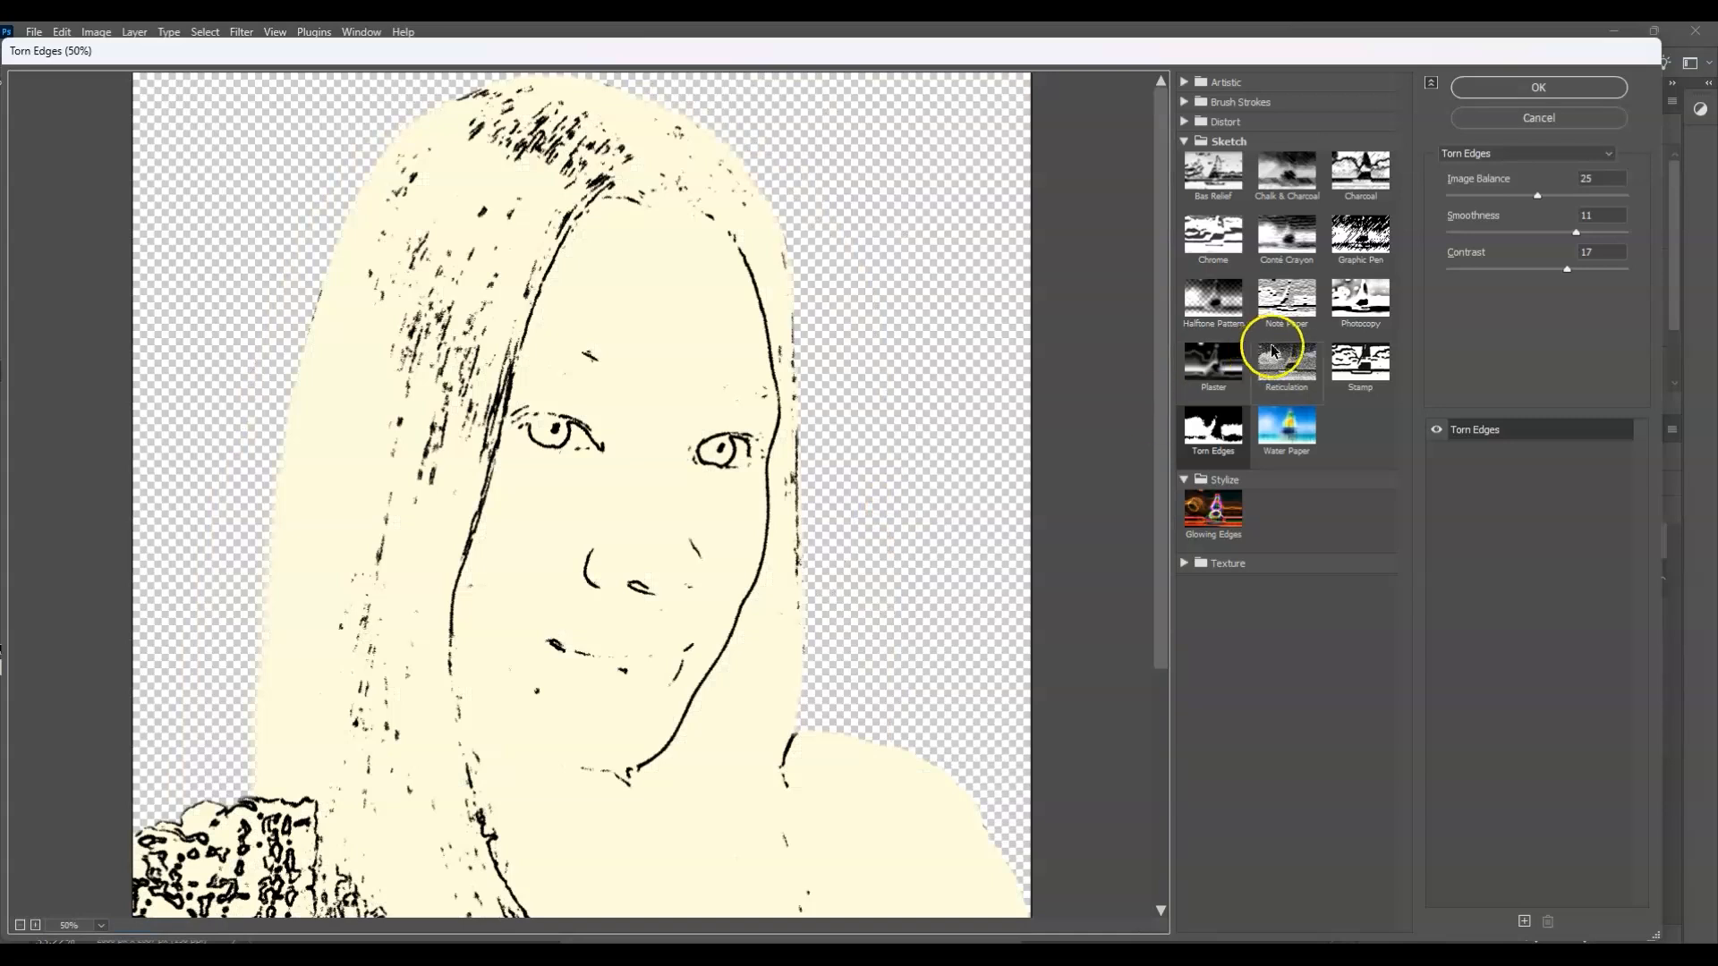
pyautogui.moveTo(1537, 196); pyautogui.dragTo(1491, 200)
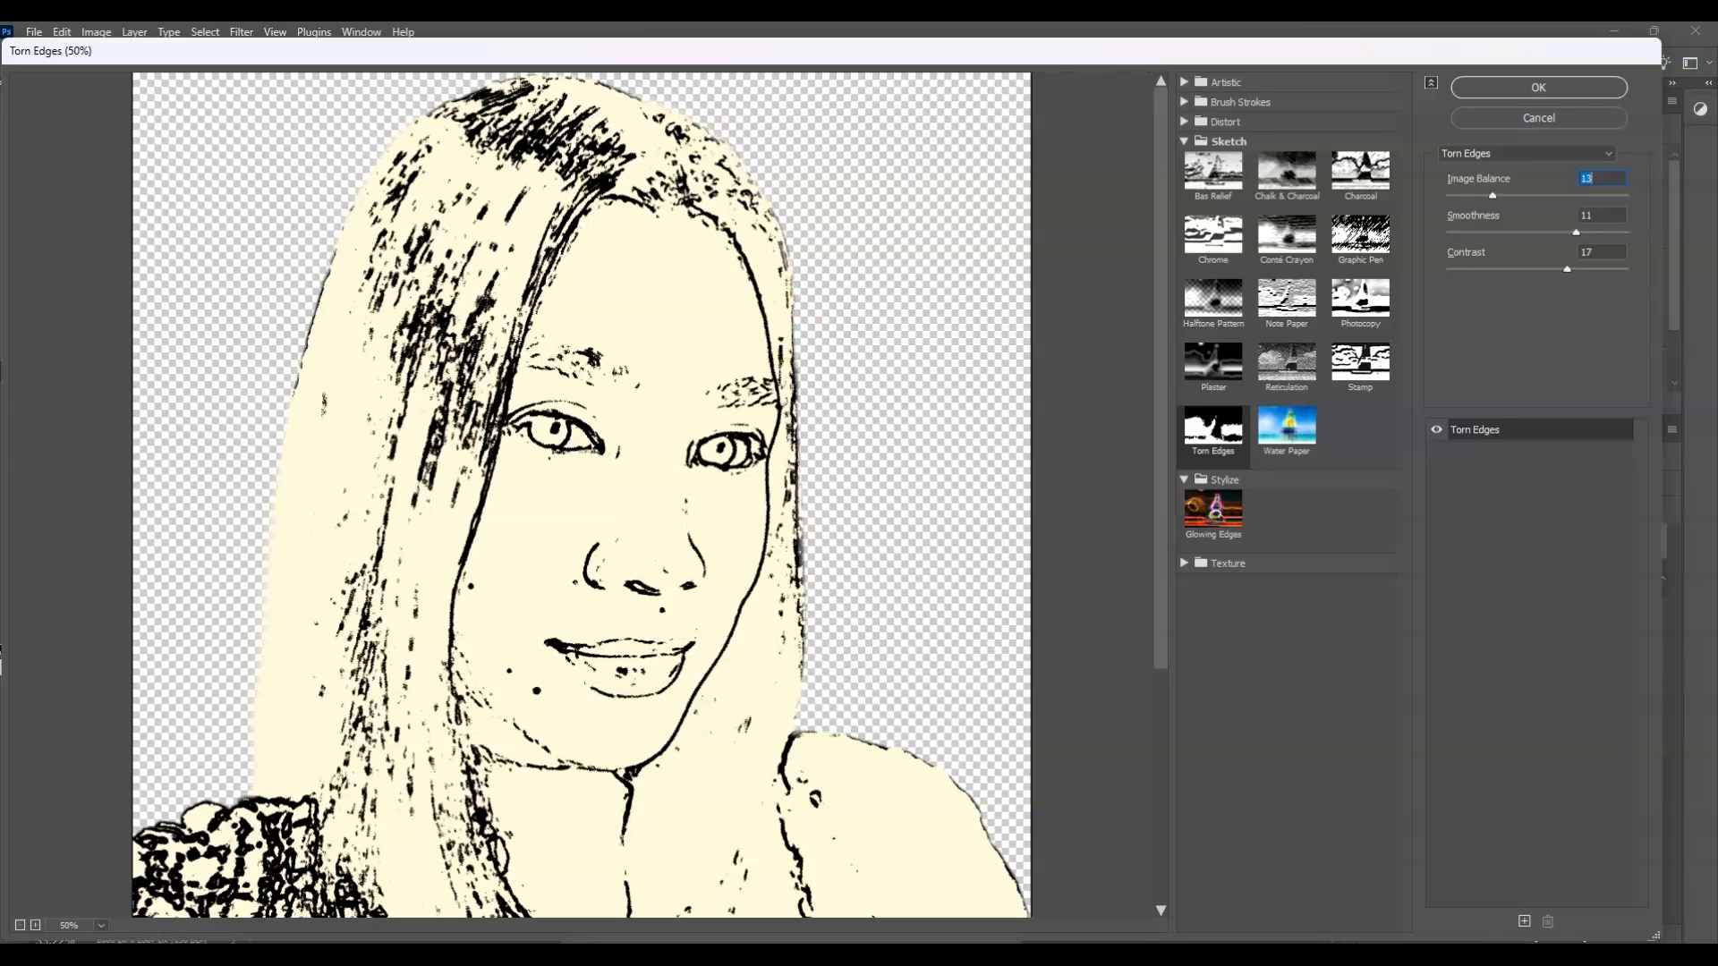
pyautogui.moveTo(1574, 235); pyautogui.dragTo(1581, 237)
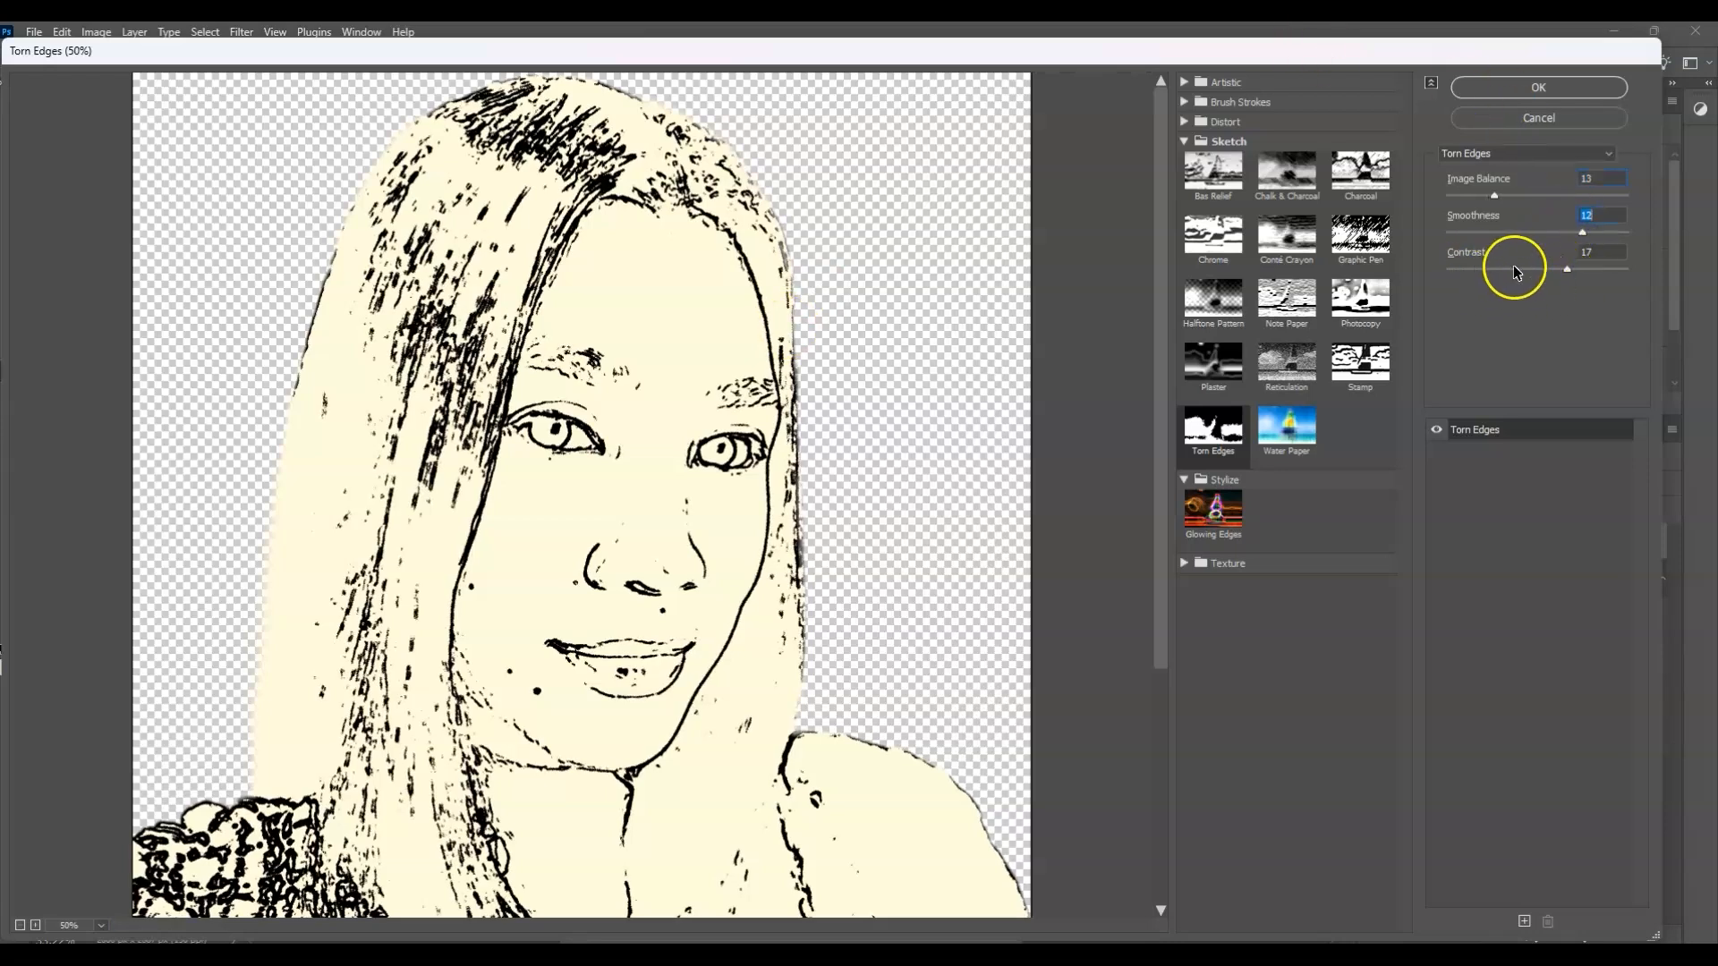
pyautogui.moveTo(1565, 268); pyautogui.dragTo(1587, 279)
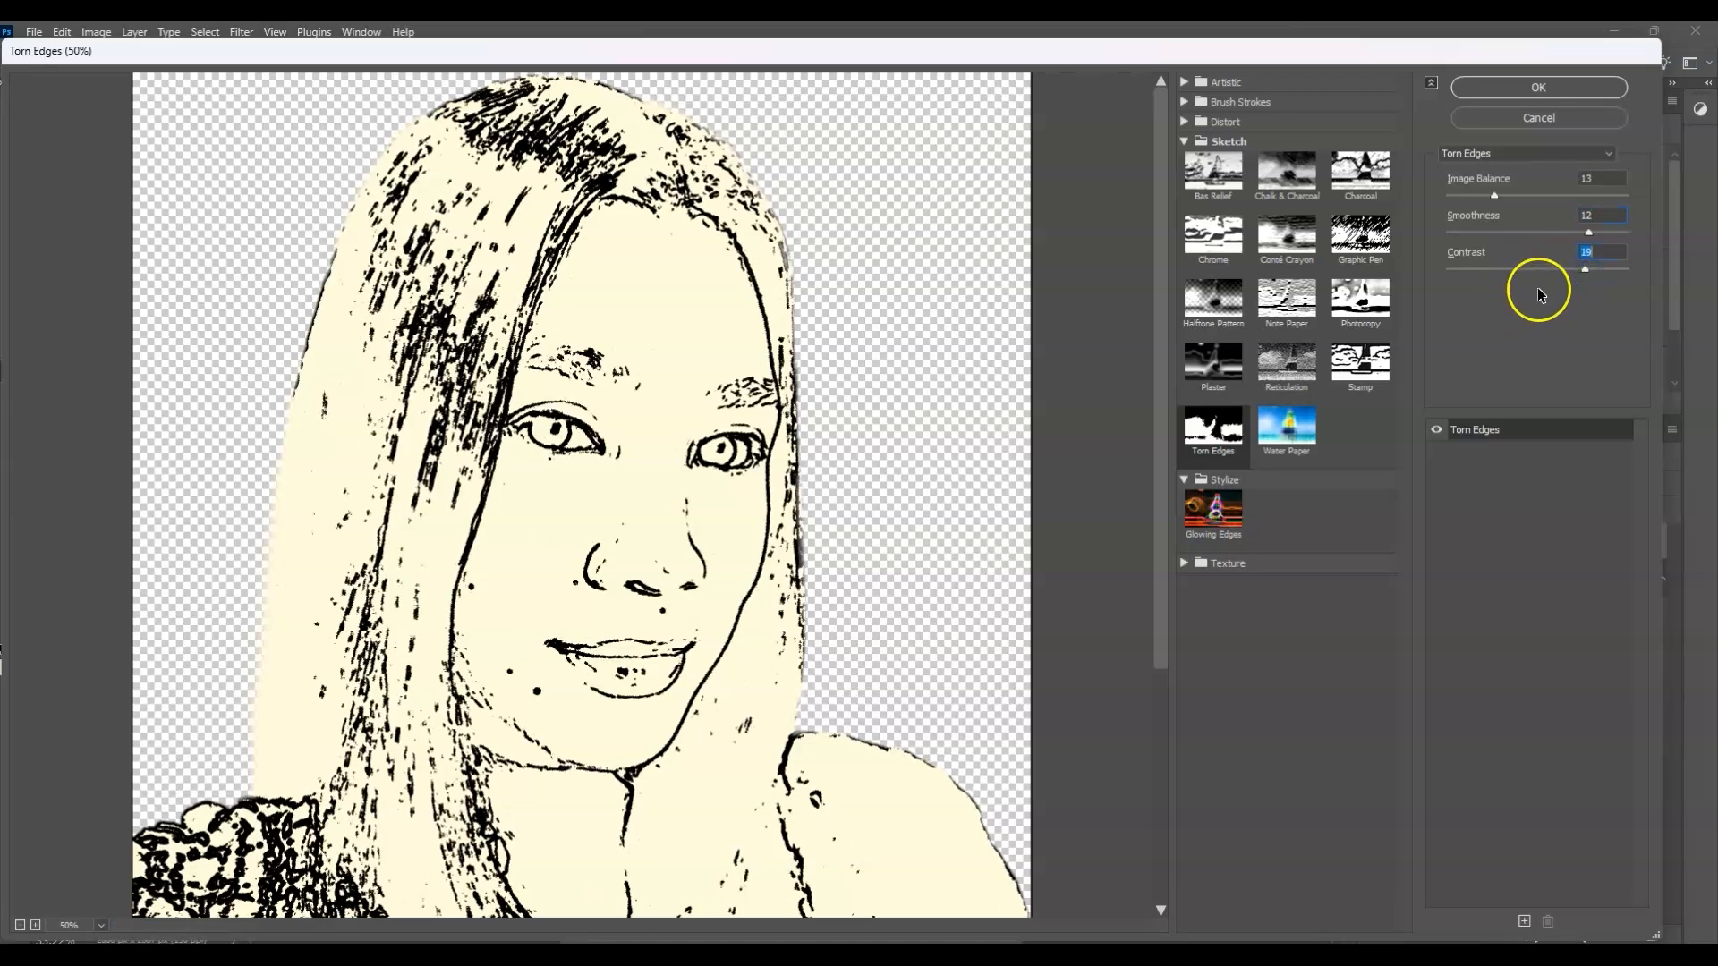
pyautogui.click(1513, 93)
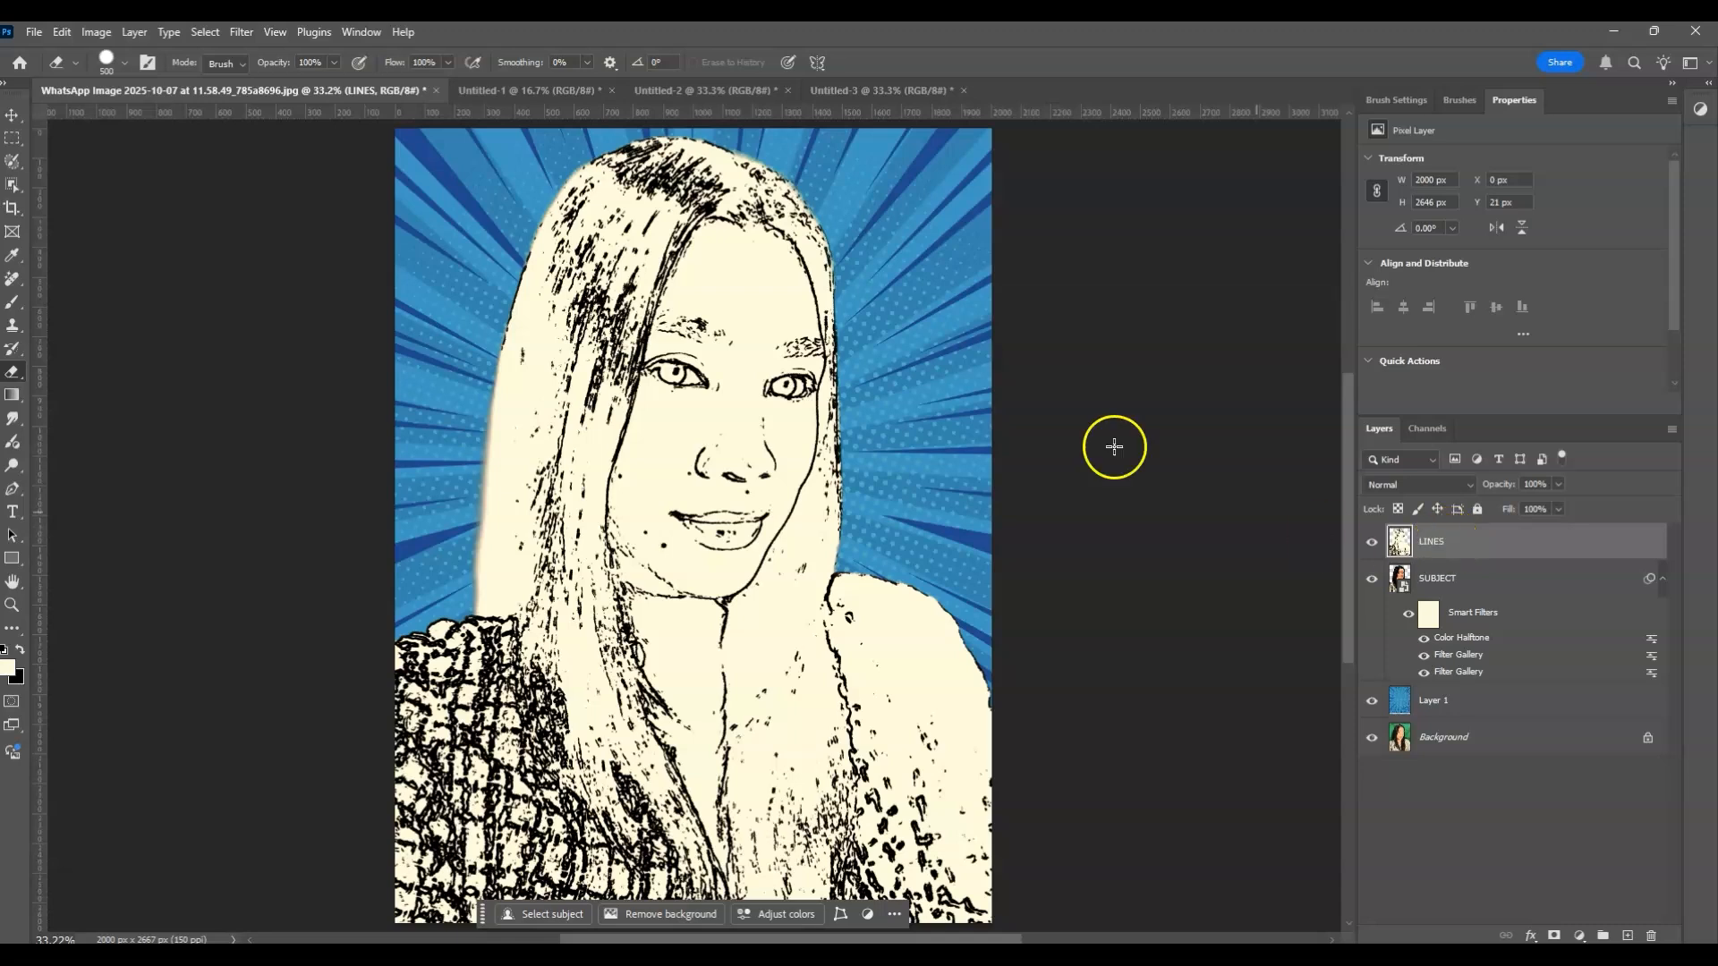
# Apply a Gaussian Blur with a 1.0-pixel radius to the LINES layer and set its blend mode to Multiply
pyautogui.click(241, 32)
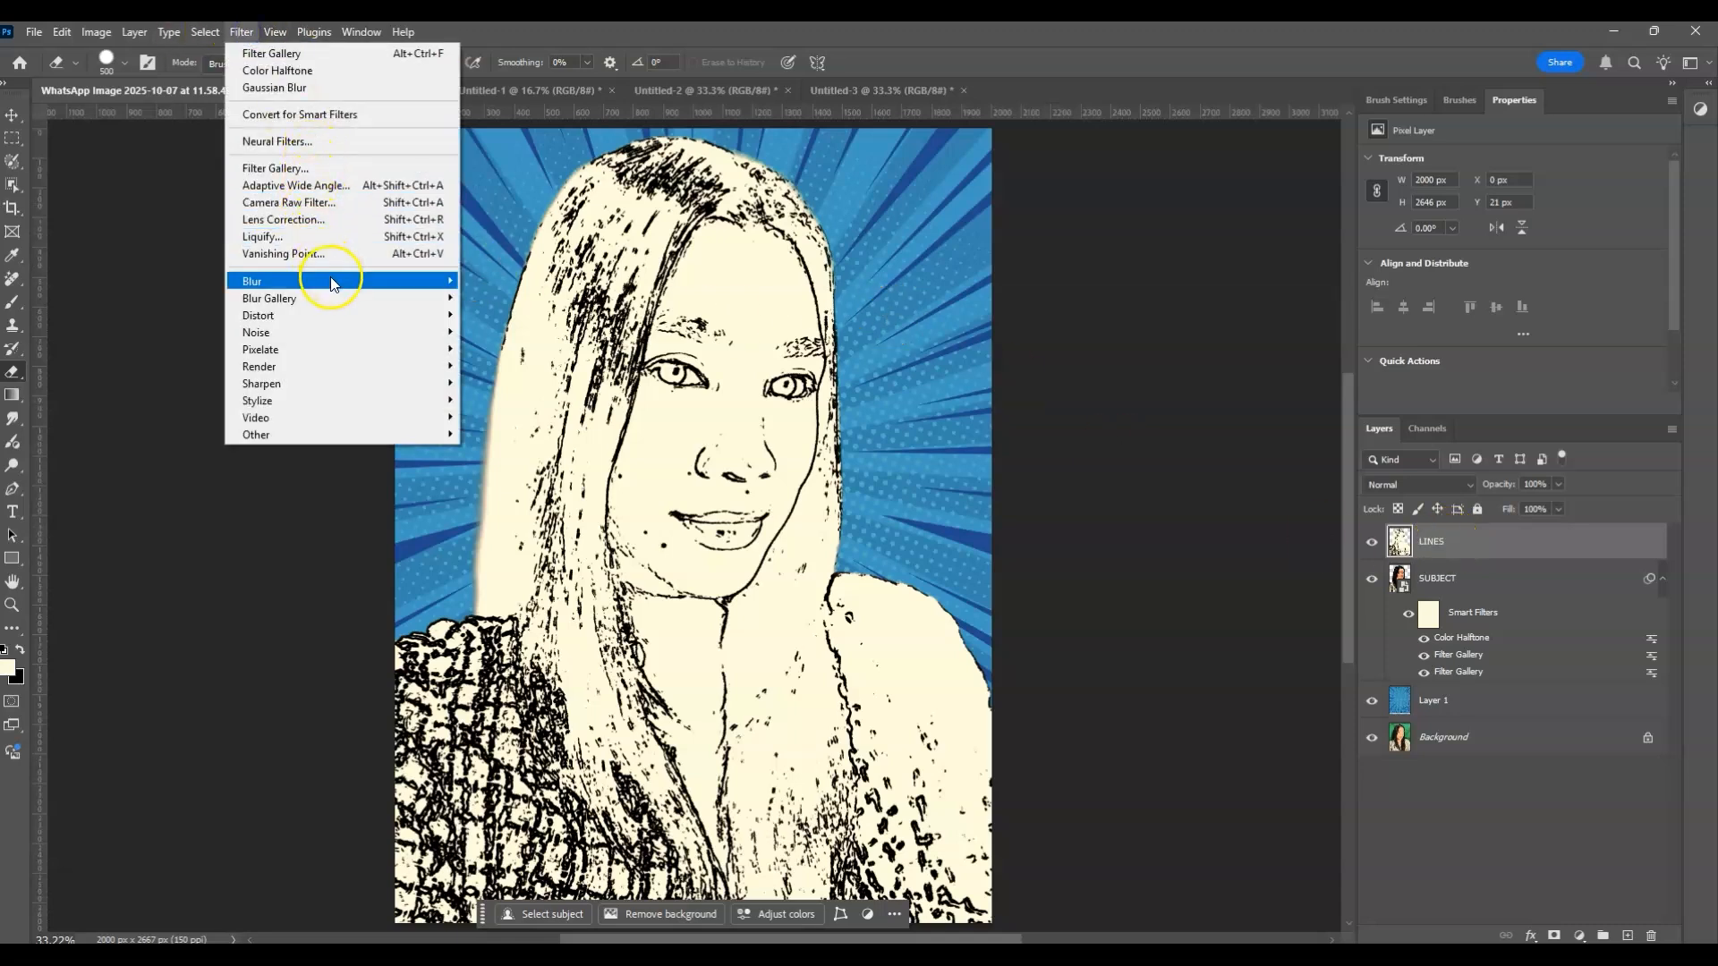
pyautogui.moveTo(326, 281)
pyautogui.click(556, 353)
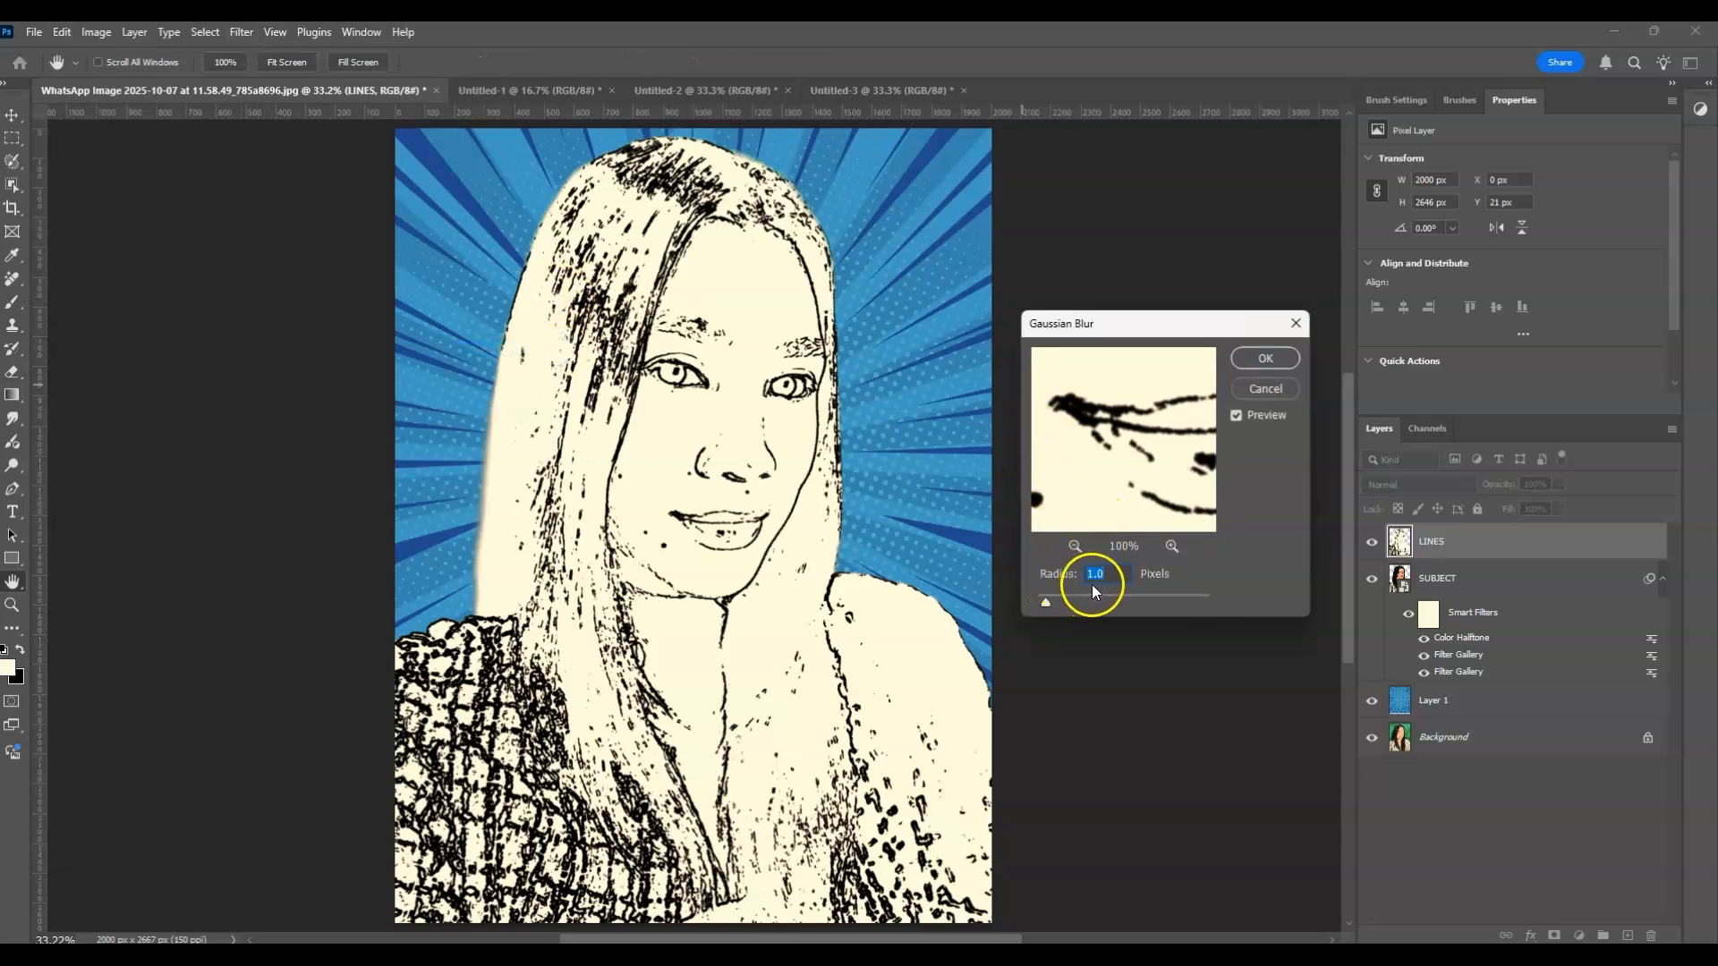
pyautogui.click(1263, 359)
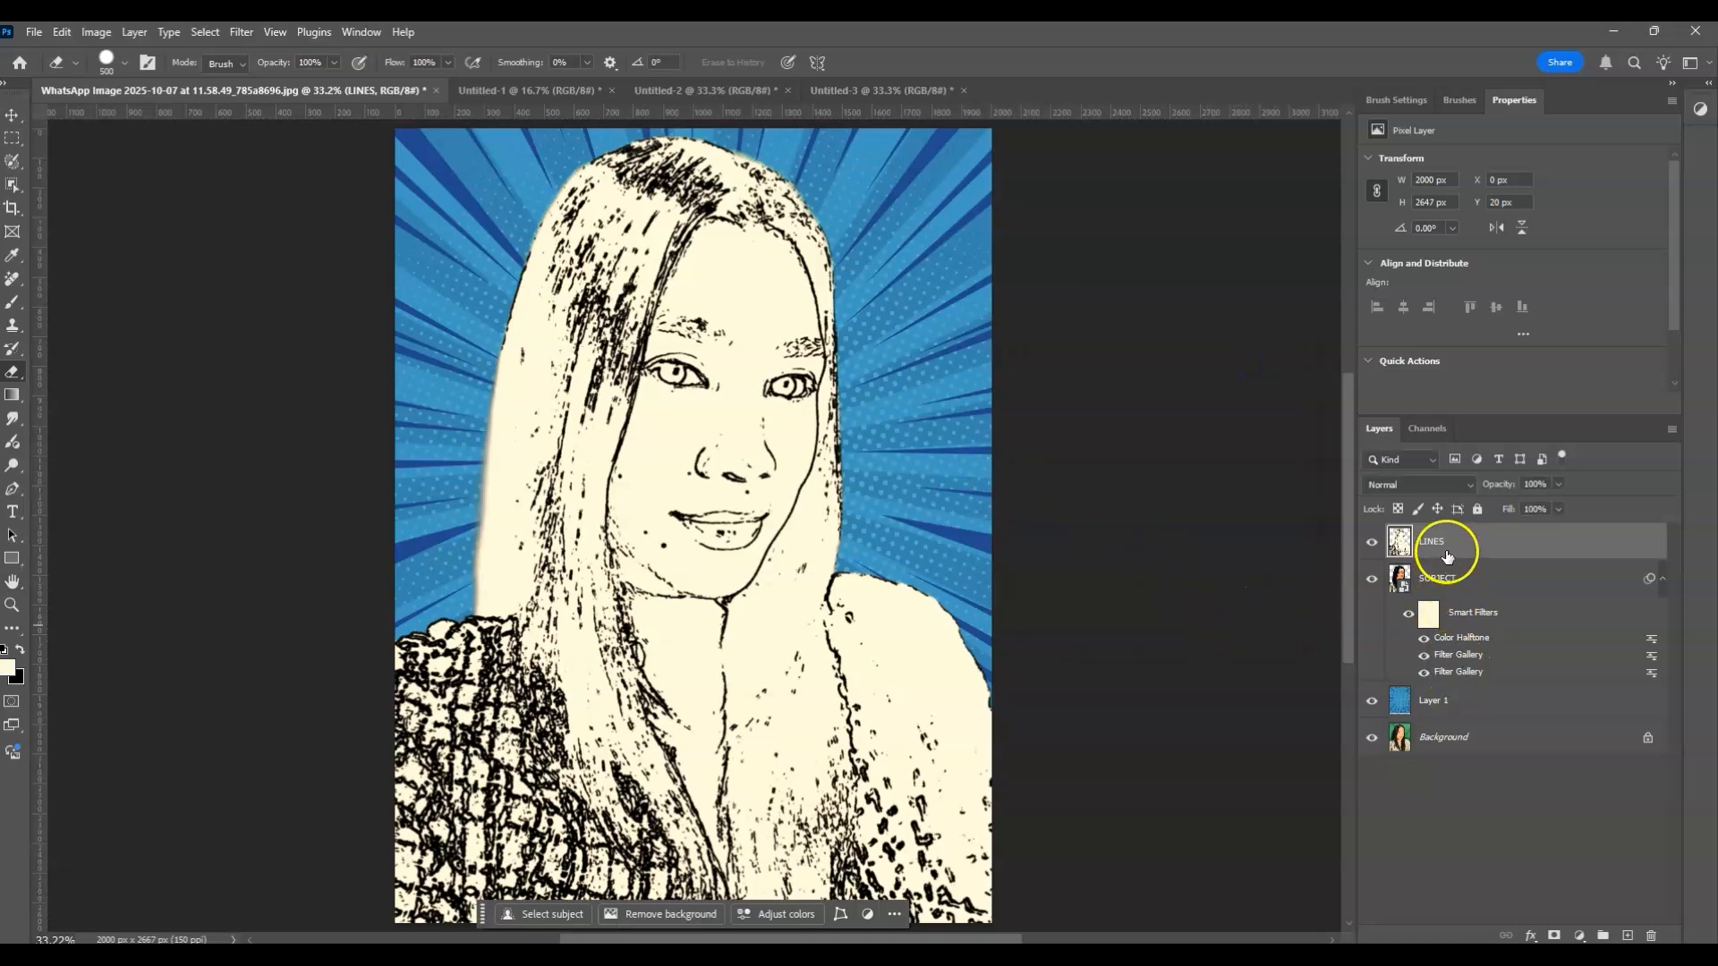
pyautogui.click(1472, 484)
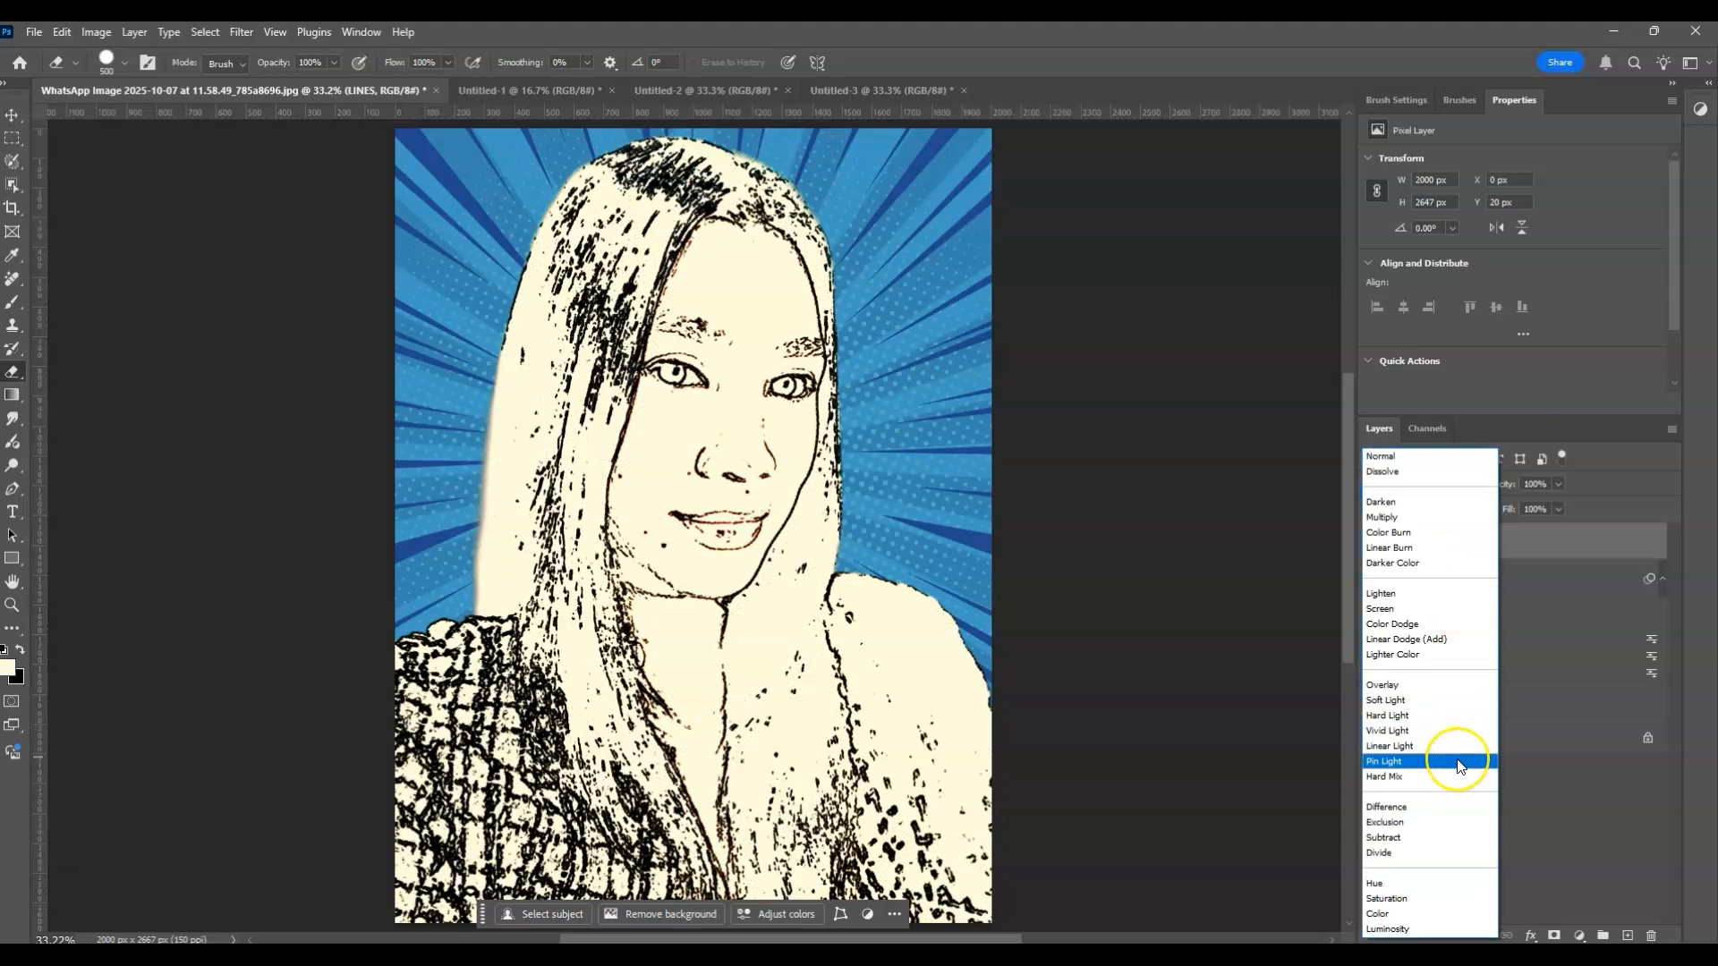
pyautogui.click(1418, 519)
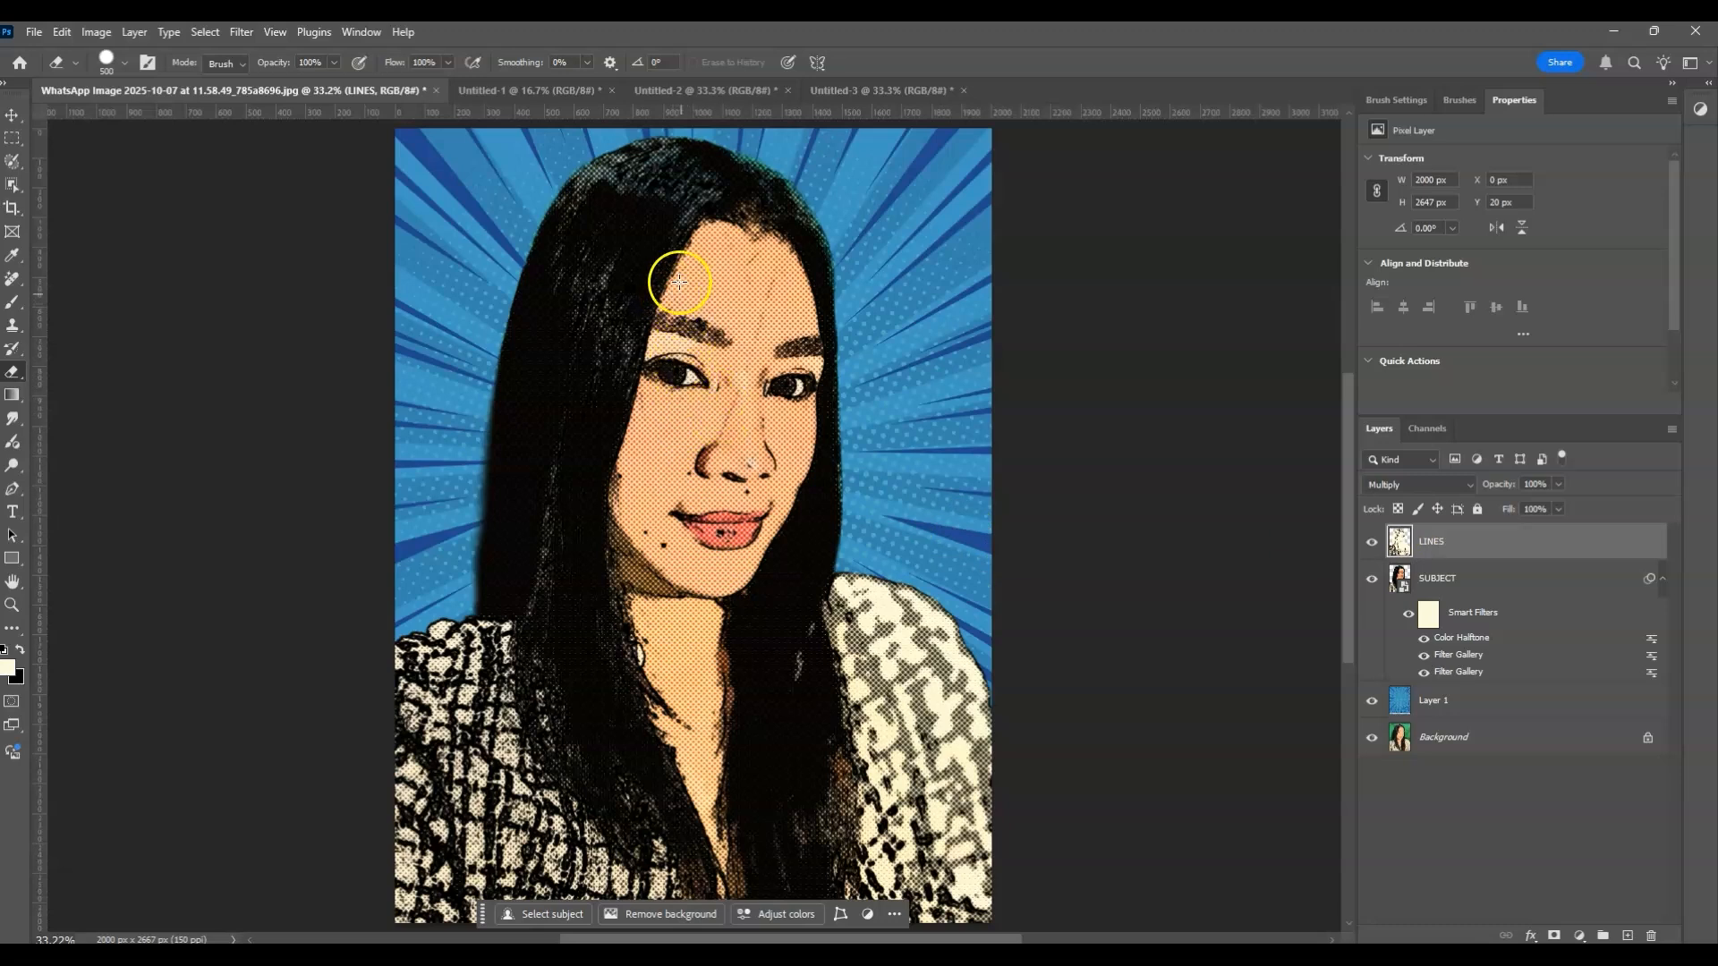
# Copy the halftone dot texture from the Untitled-2 document into the portrait document as a layer above LINES
pyautogui.click(698, 89)
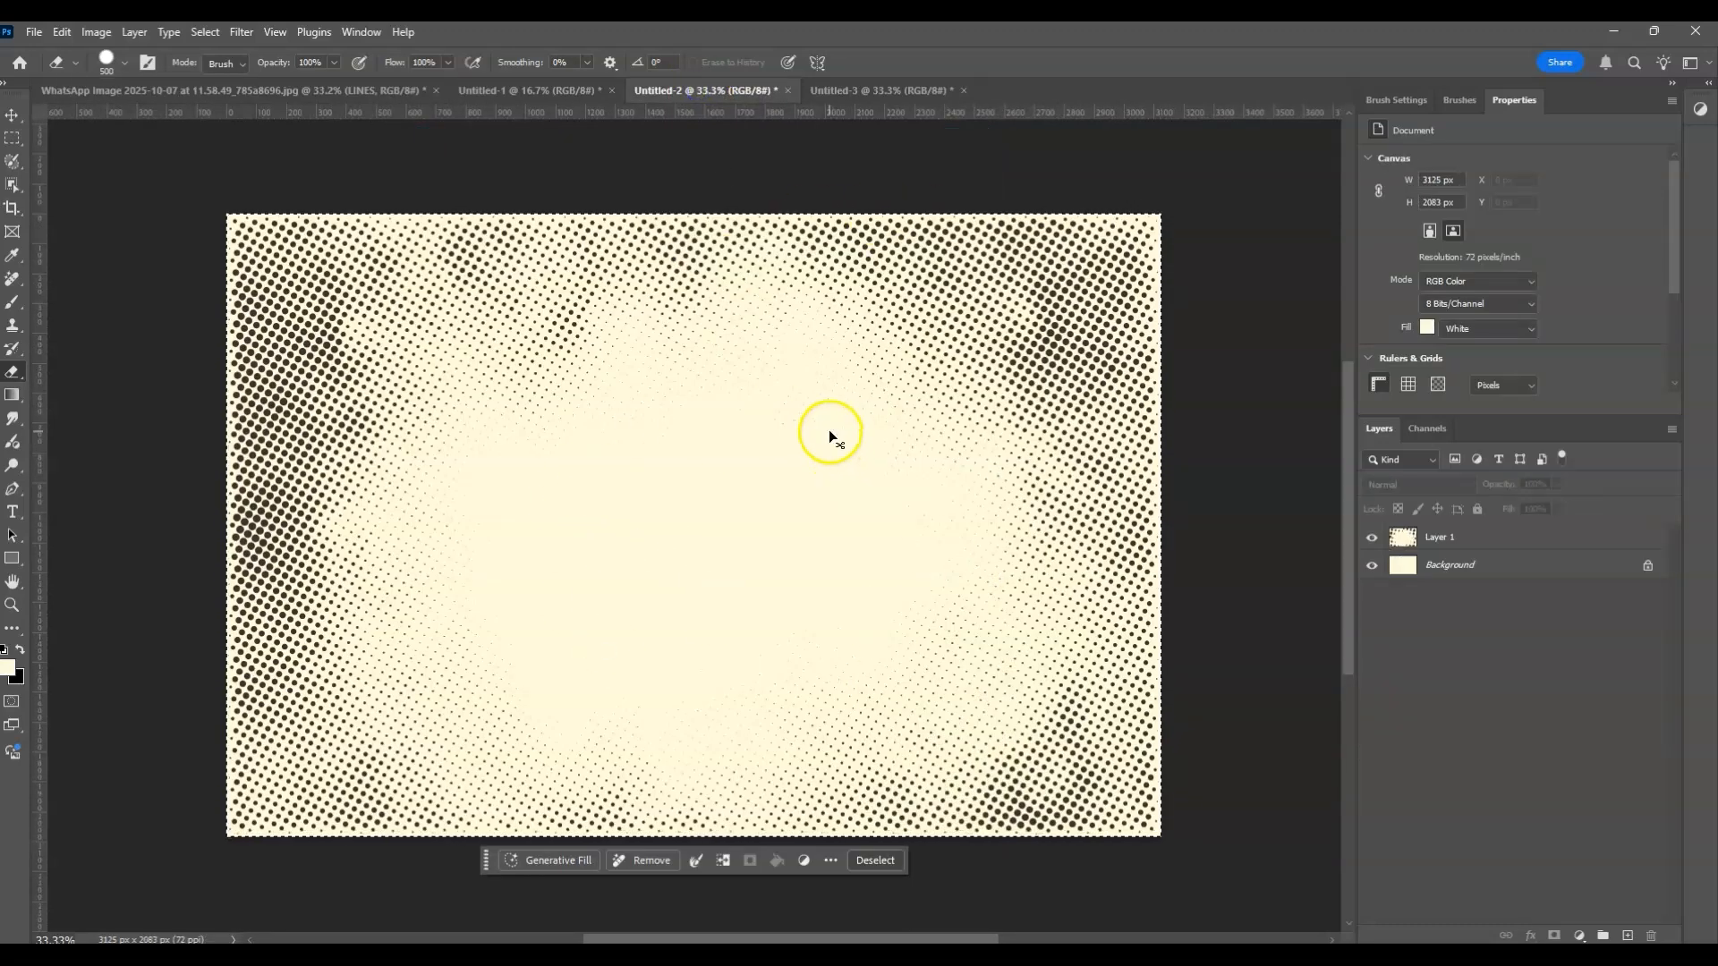
pyautogui.moveTo(832, 426)
pyautogui.mouseDown()
pyautogui.moveTo(874, 441)
pyautogui.moveTo(437, 211)
pyautogui.mouseUp()
pyautogui.click(256, 91)
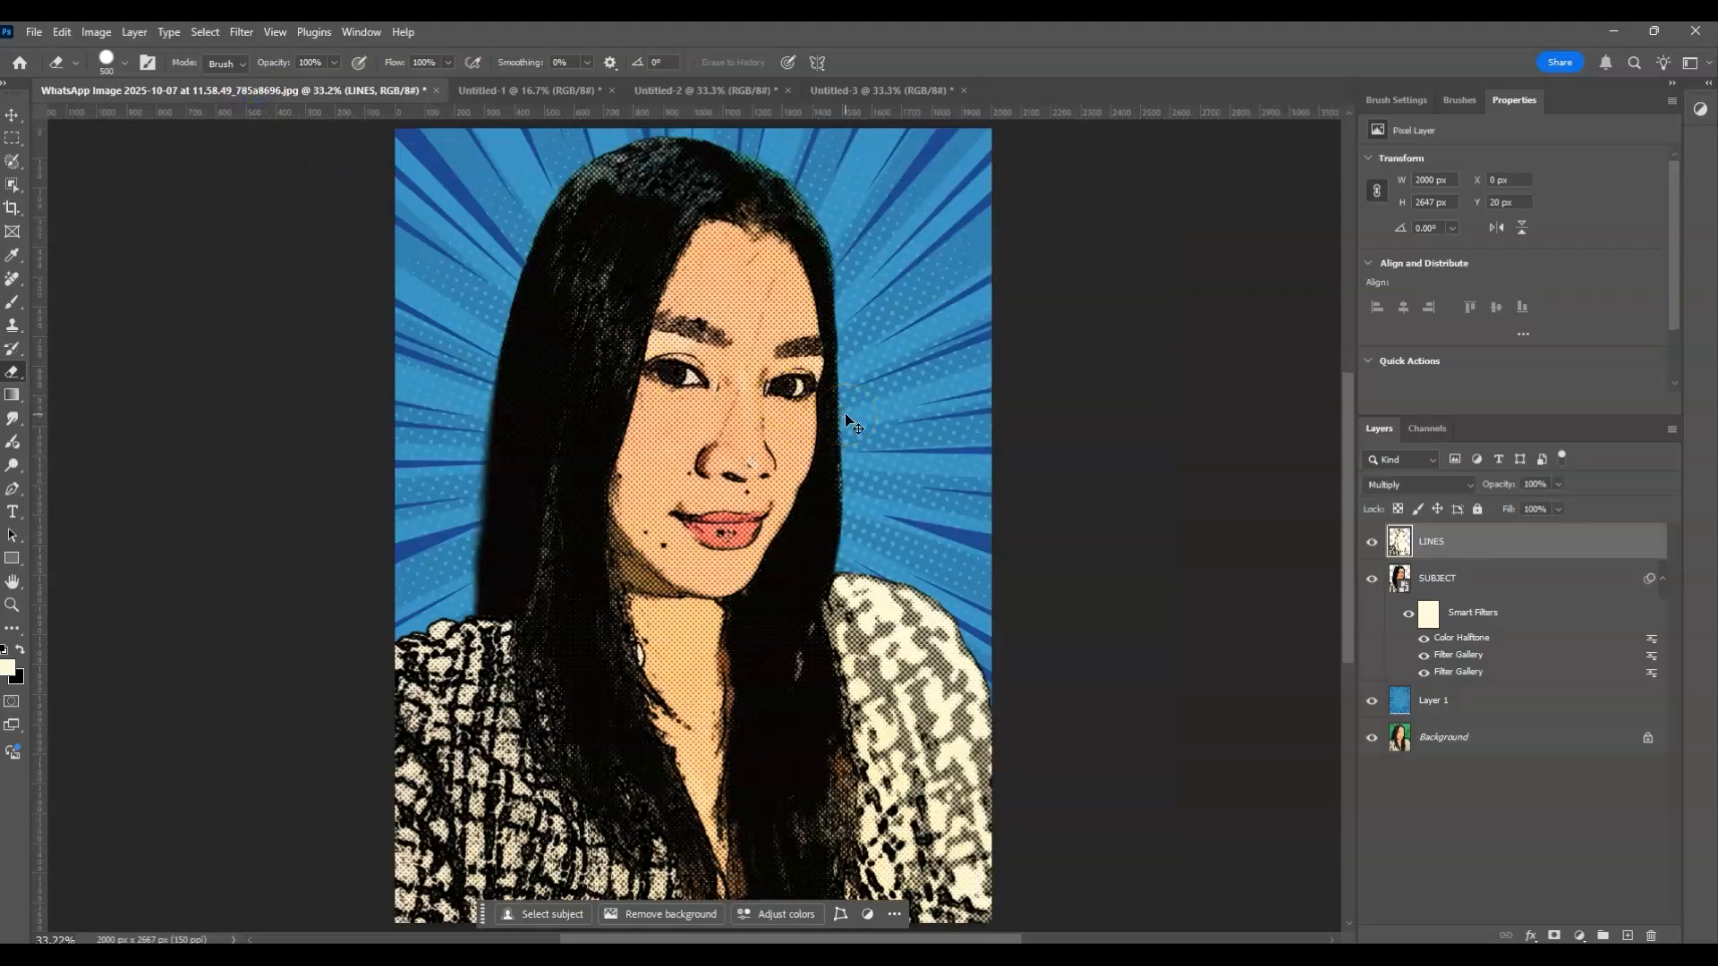
pyautogui.moveTo(844, 419); pyautogui.dragTo(846, 420)
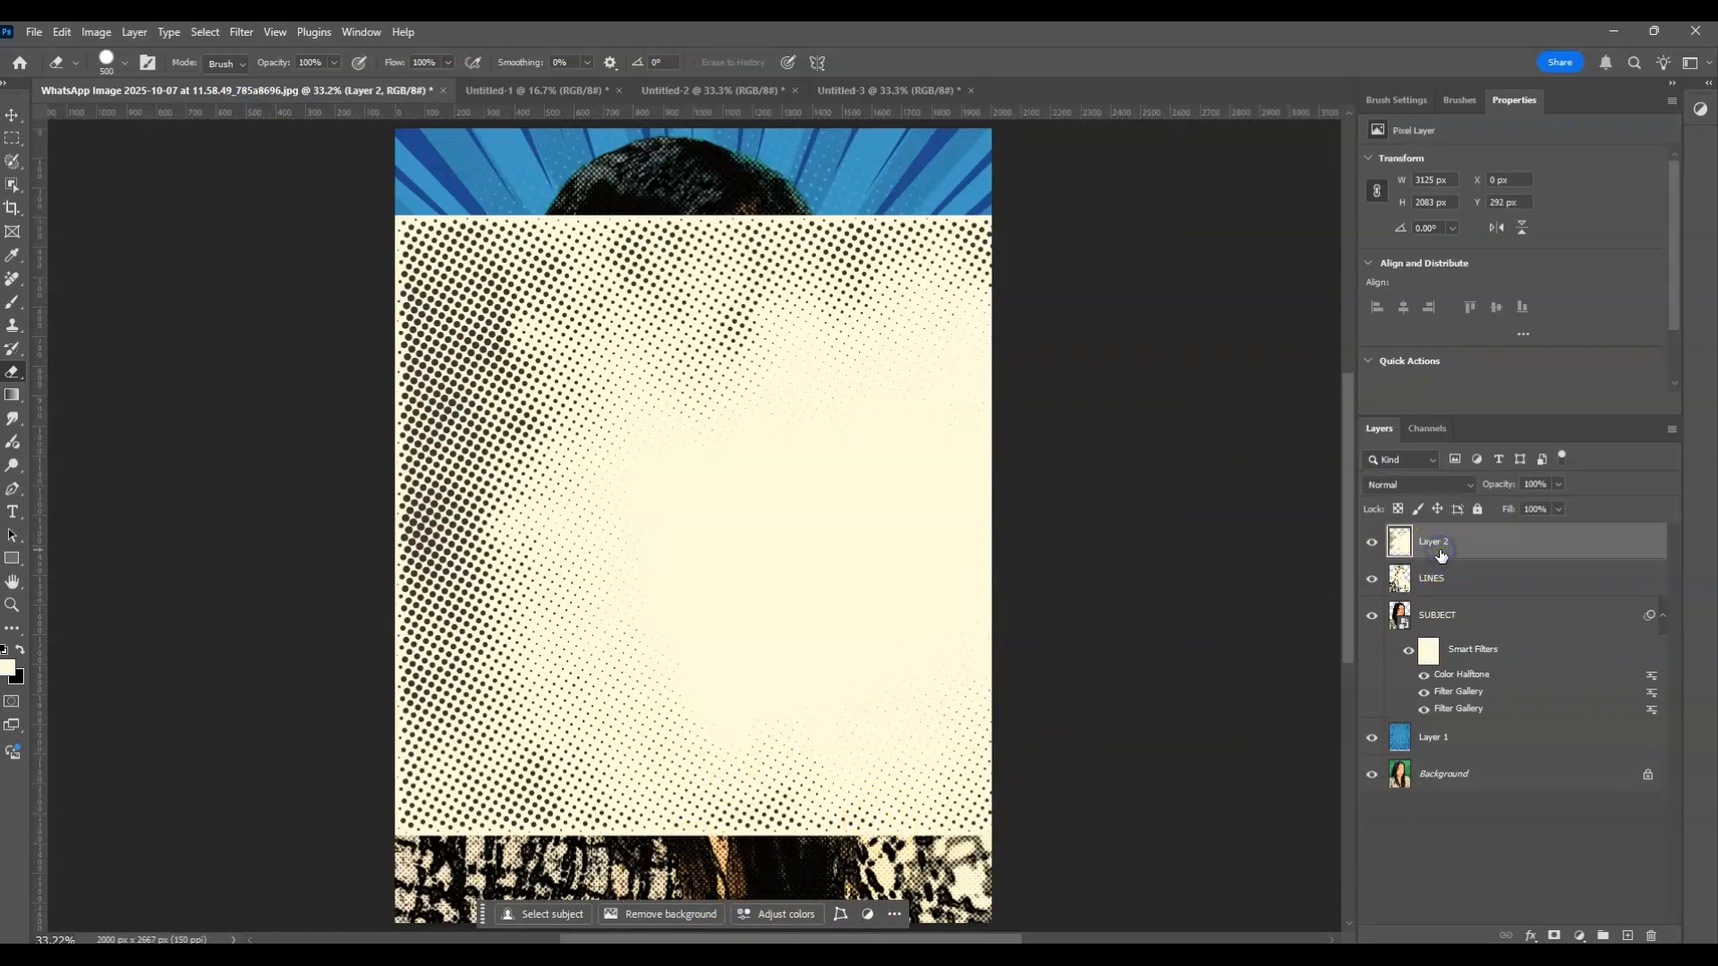
# Rotate the halftone texture layer 90 degrees clockwise and scale it to about 96% so that it covers the whole canvas
pyautogui.hotkey('ctrl', 't')
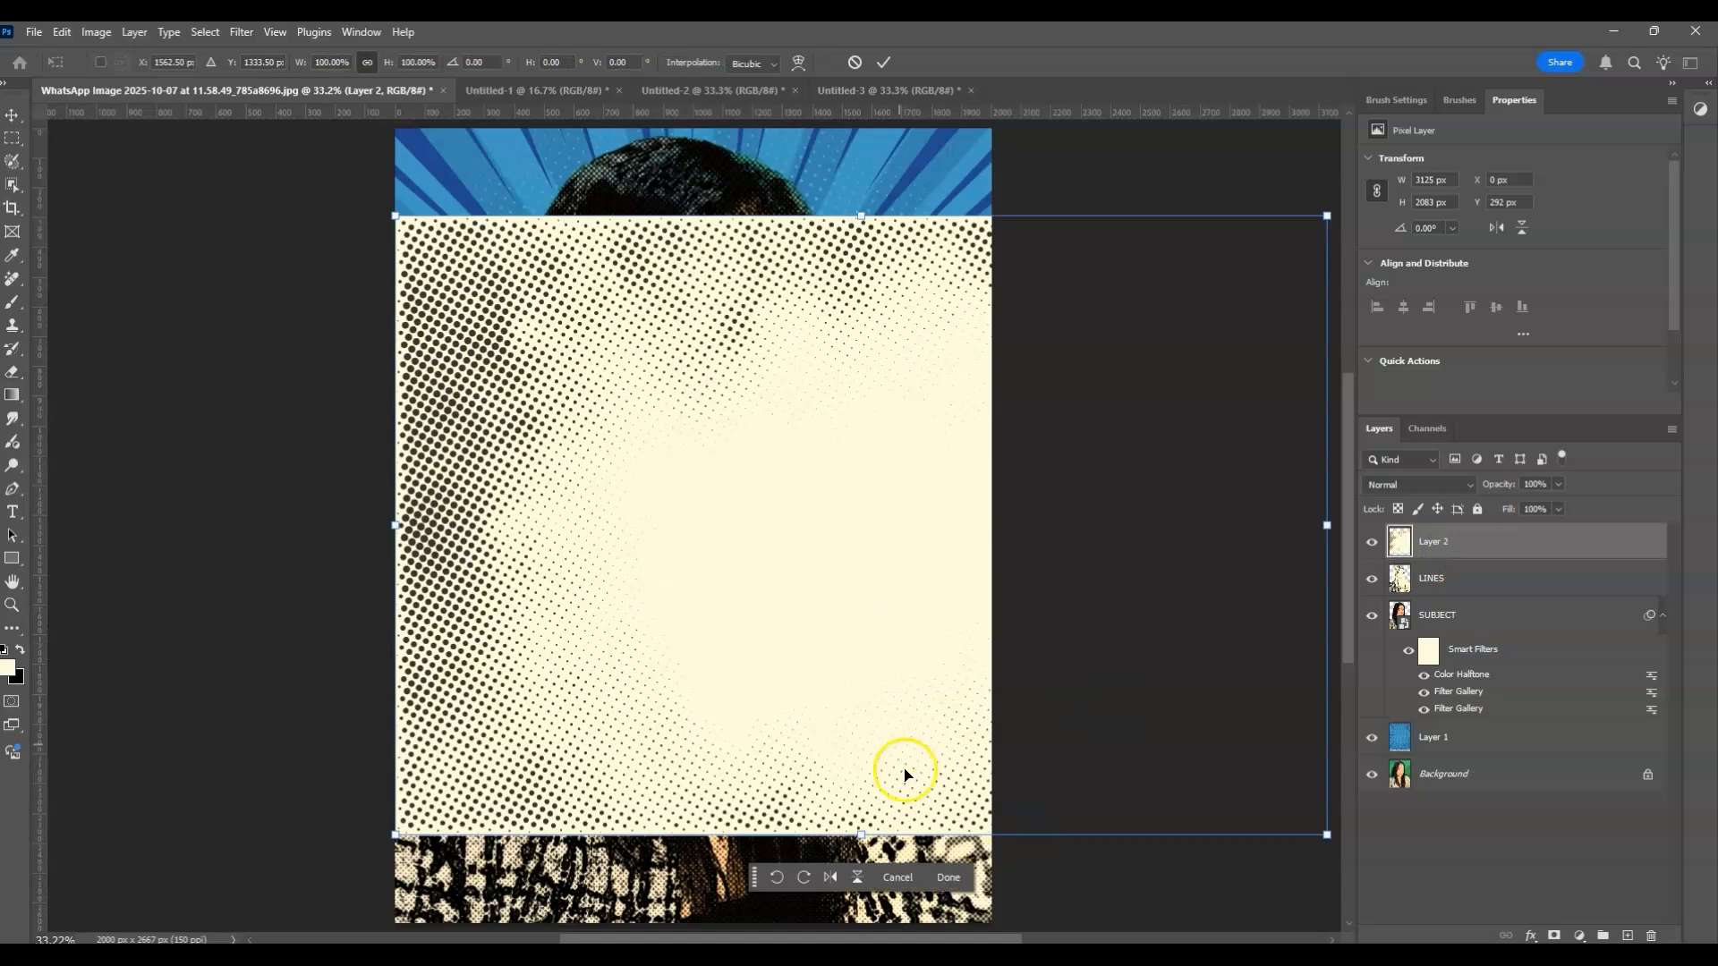
pyautogui.click(805, 878)
pyautogui.moveTo(950, 662); pyautogui.dragTo(798, 657)
pyautogui.moveTo(1015, 525); pyautogui.dragTo(923, 501)
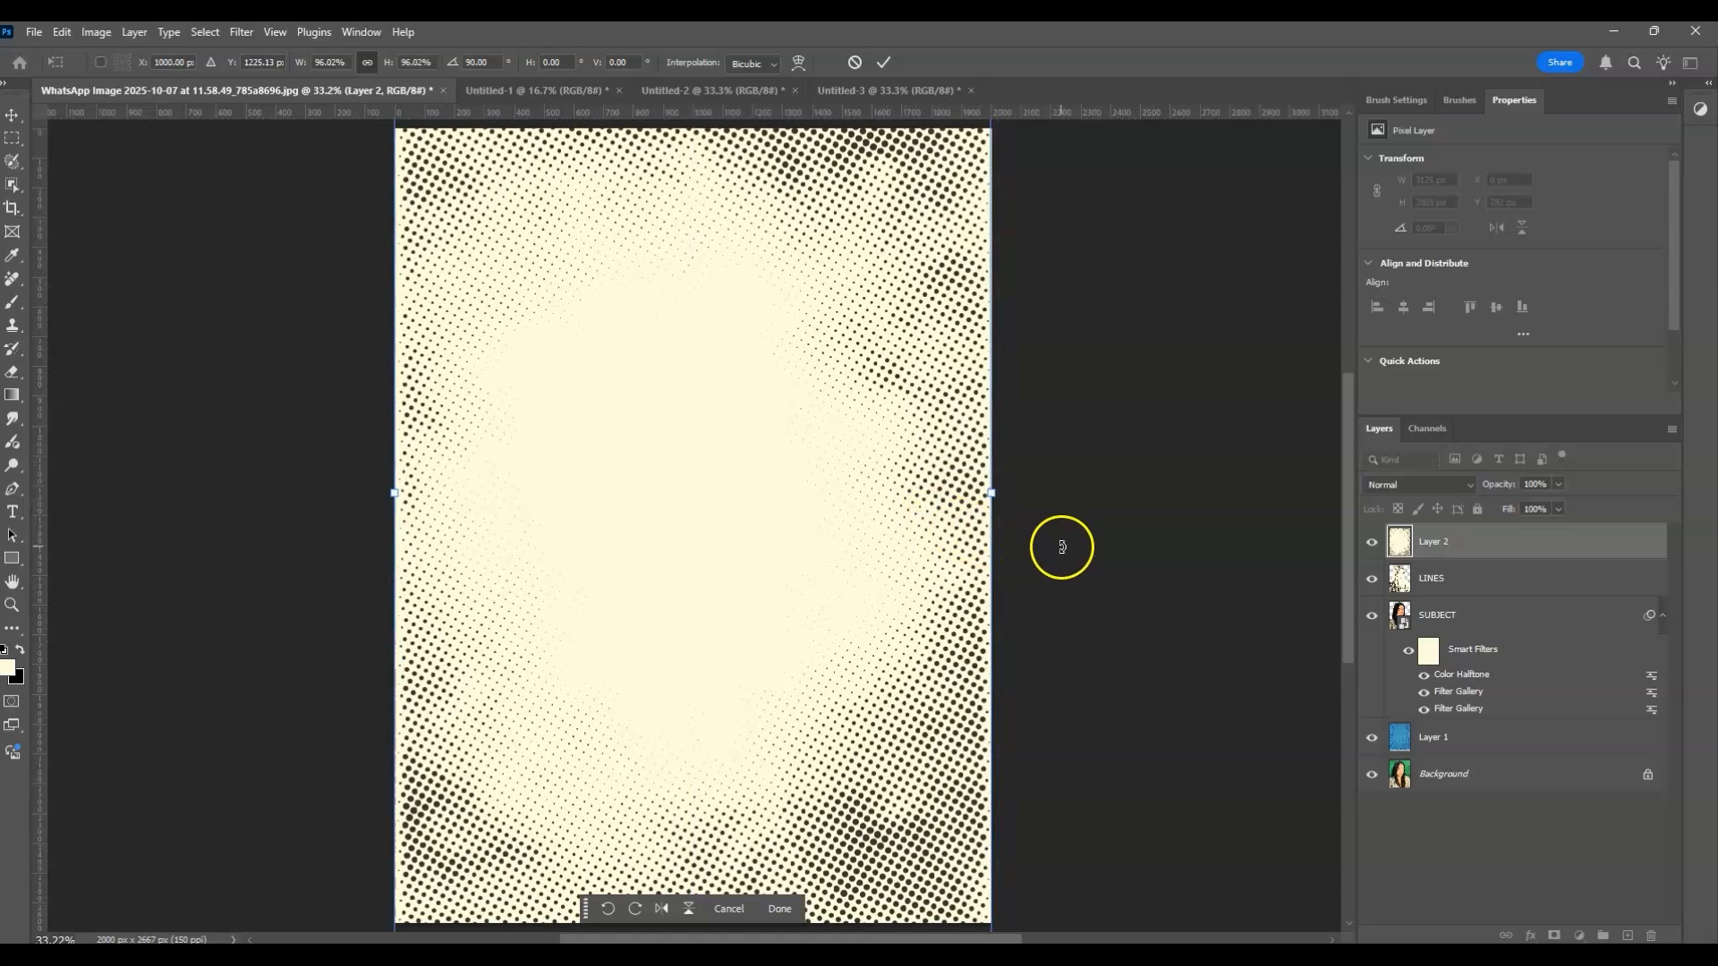
pyautogui.press('Return')
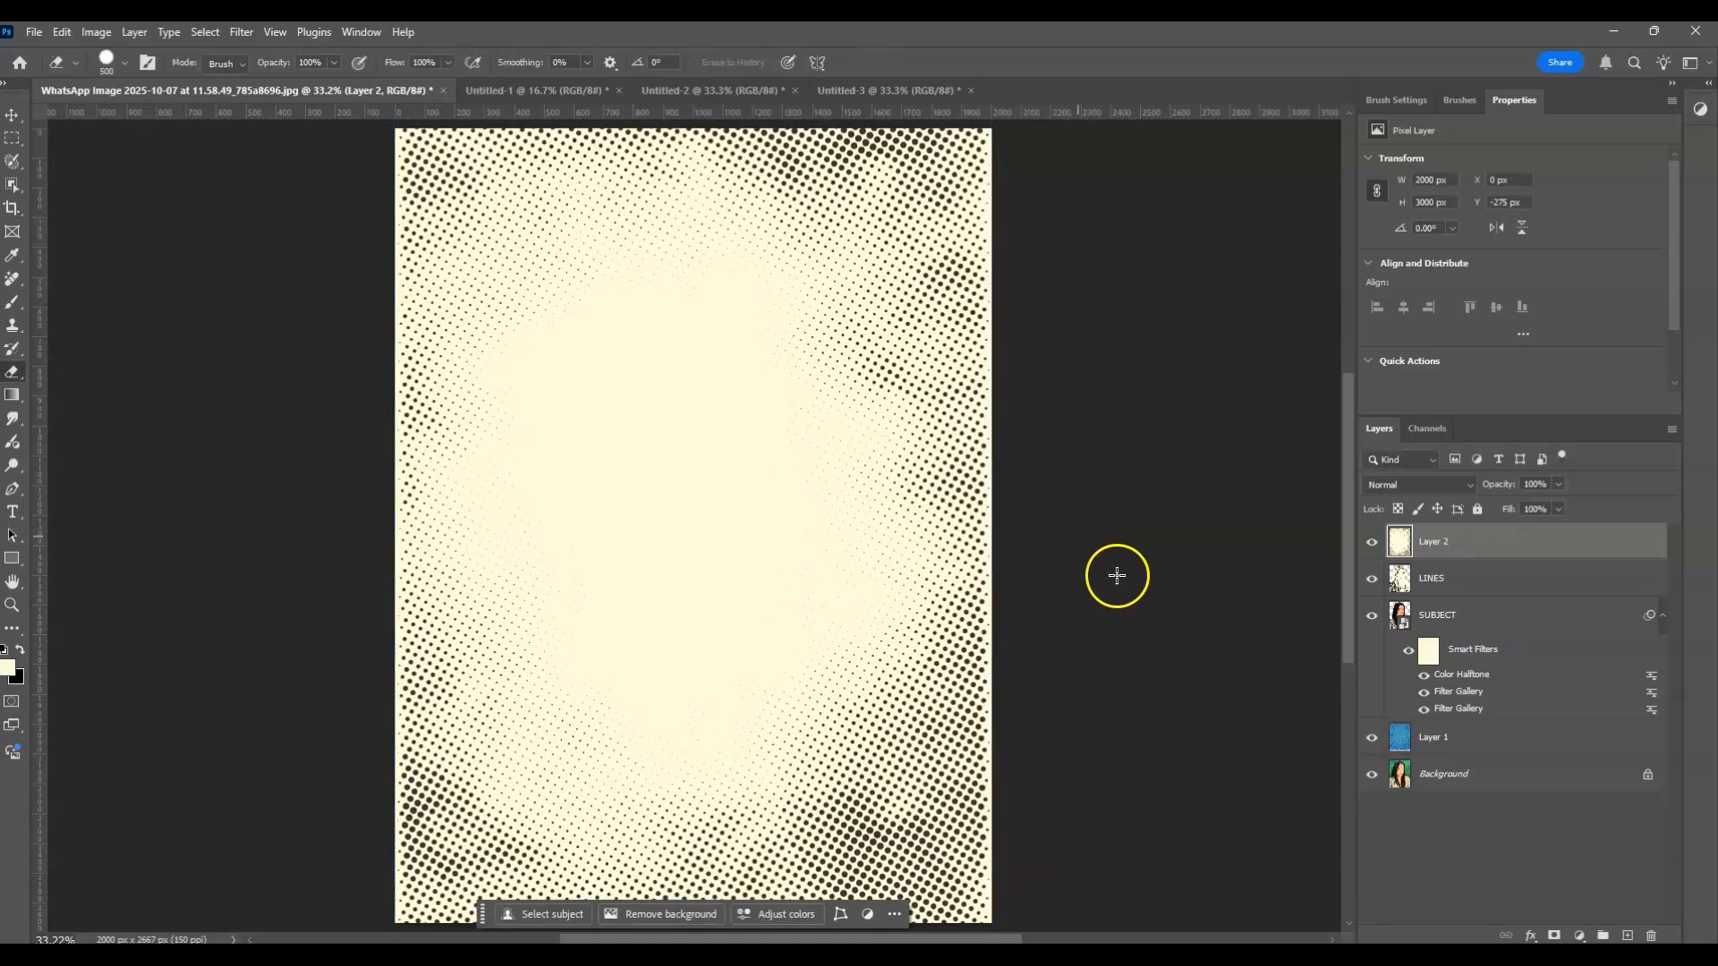
# Set the halftone texture layer's blend mode to Multiply and deselect the layer
pyautogui.click(1462, 487)
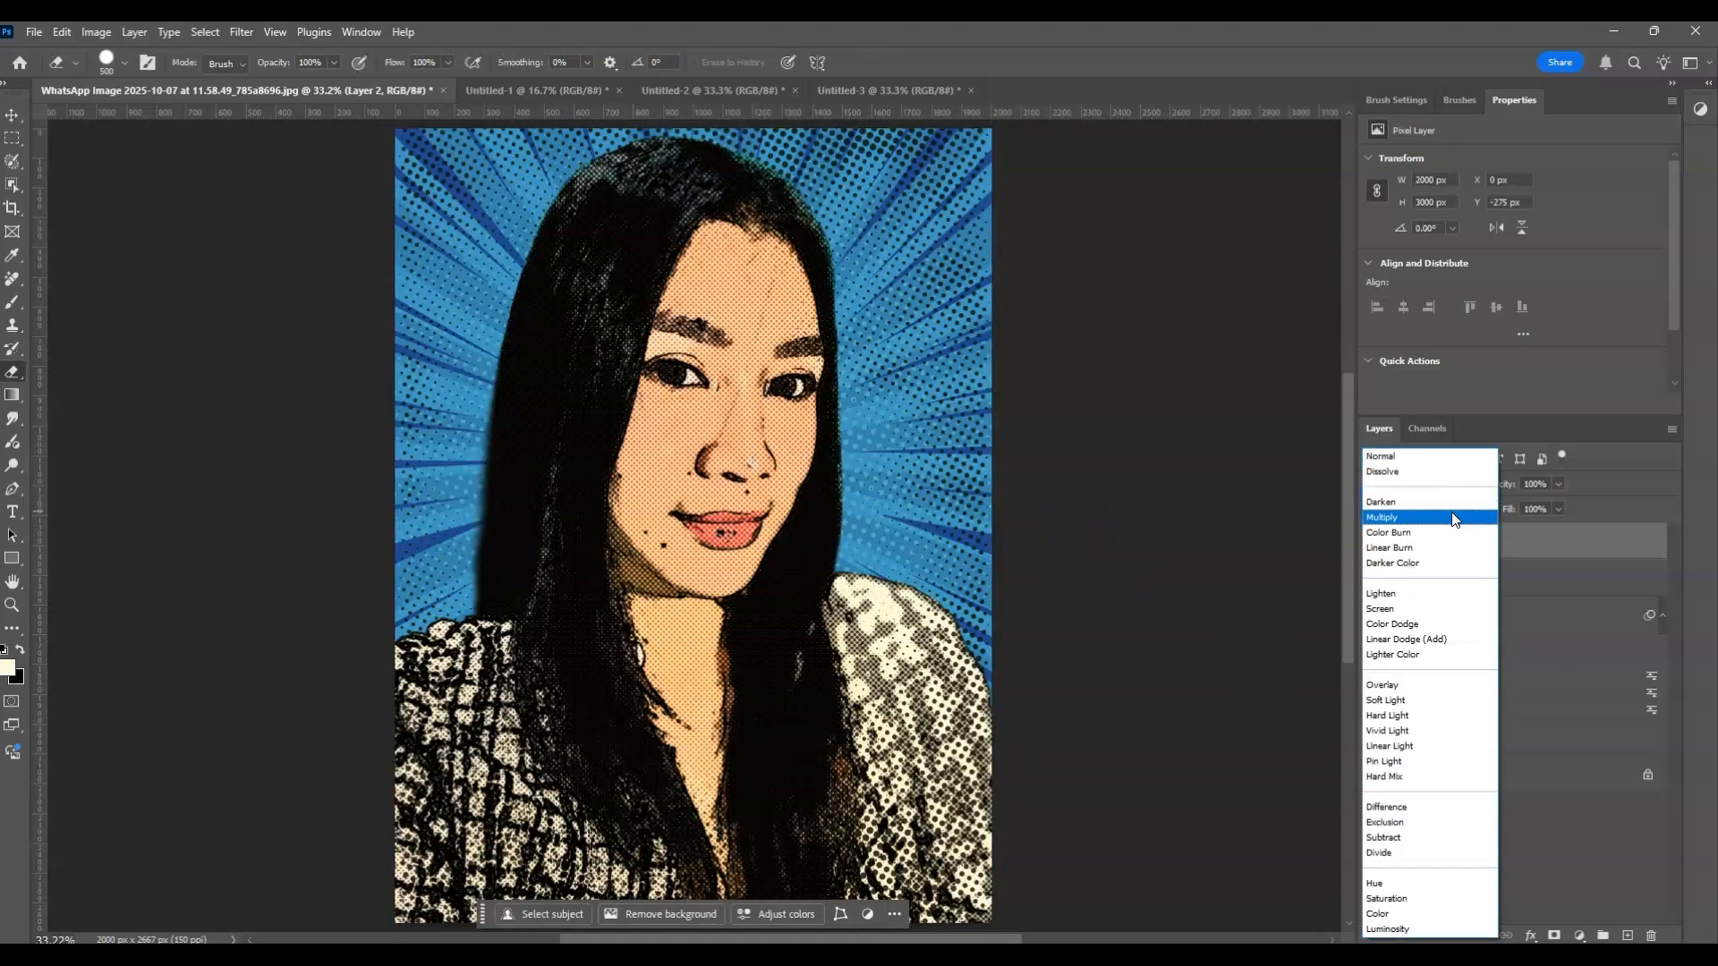
pyautogui.click(1453, 519)
pyautogui.click(1514, 857)
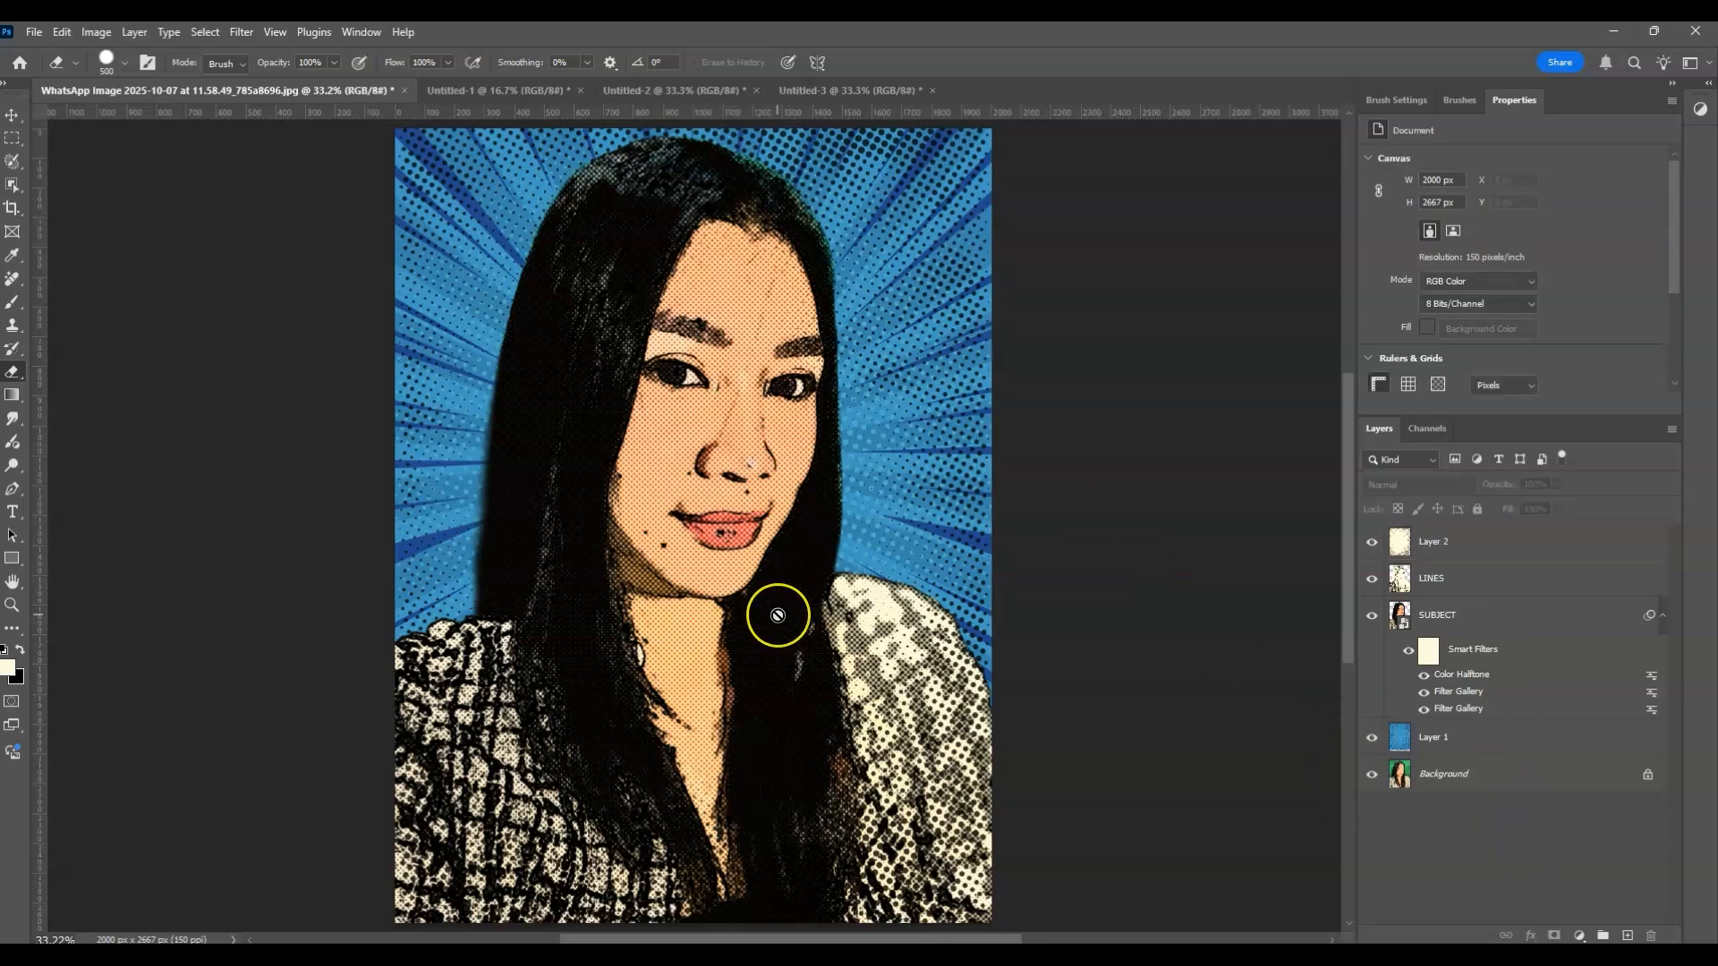
# Select the cloud-shaped speech bubble in the Untitled-3 document with the Object Selection tool and copy it into the portrait document above the halftone texture
pyautogui.click(845, 91)
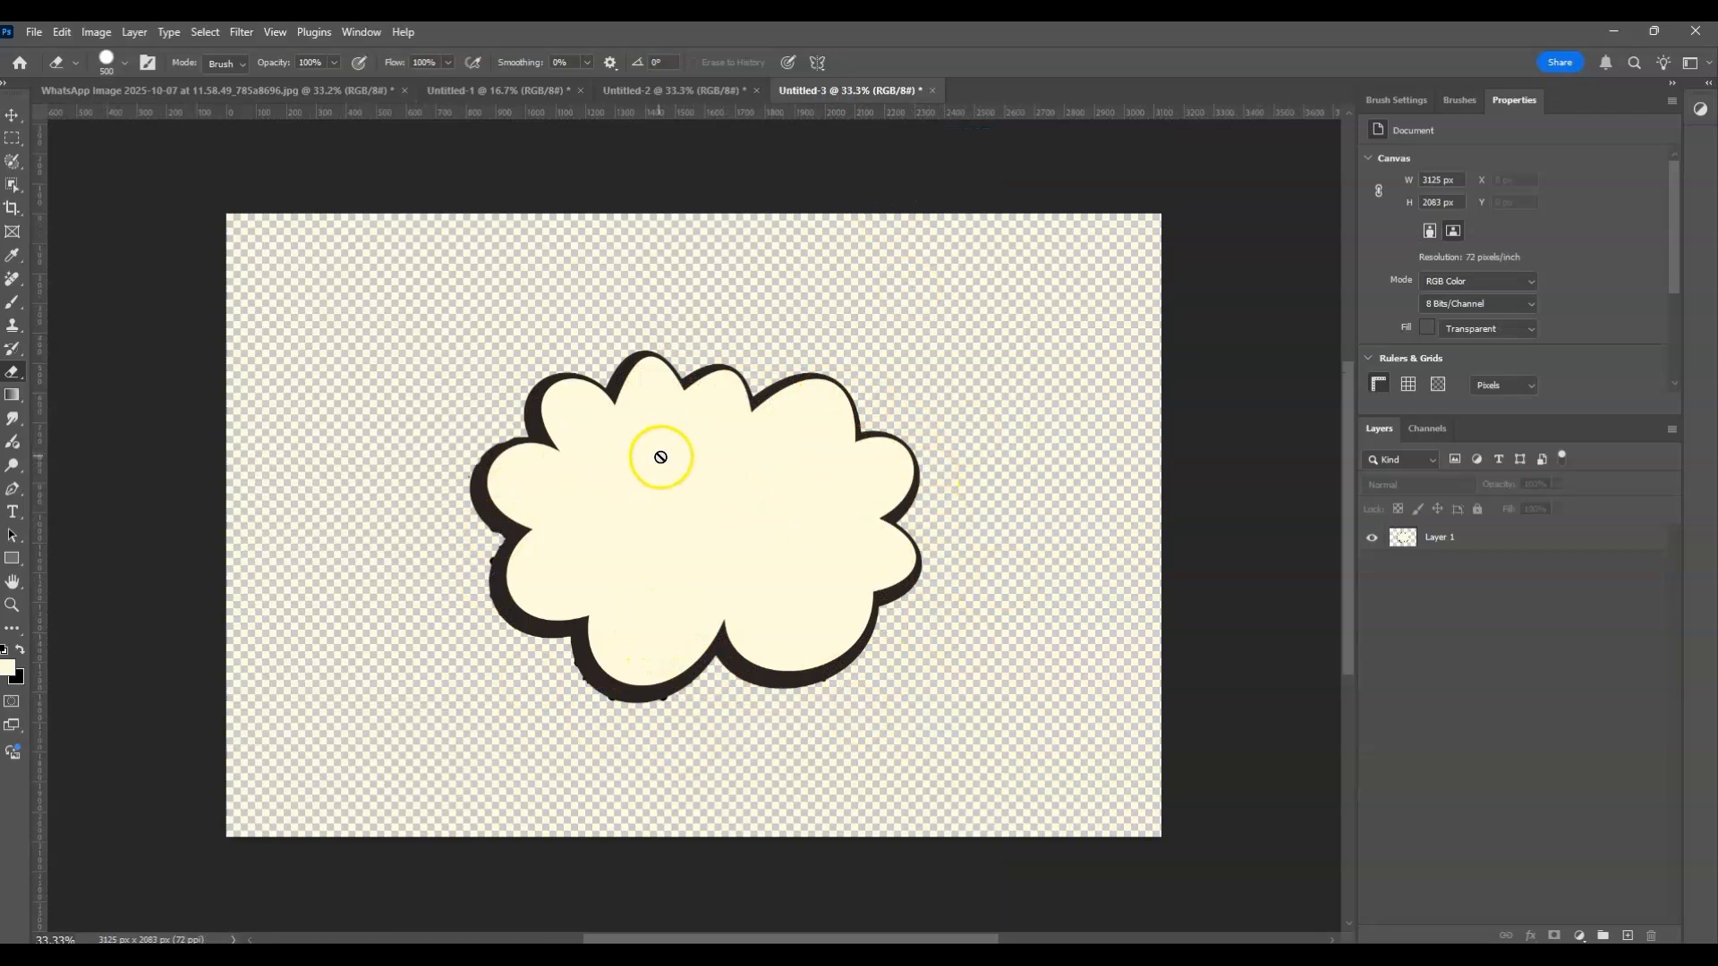
pyautogui.click(8, 142)
pyautogui.click(12, 184)
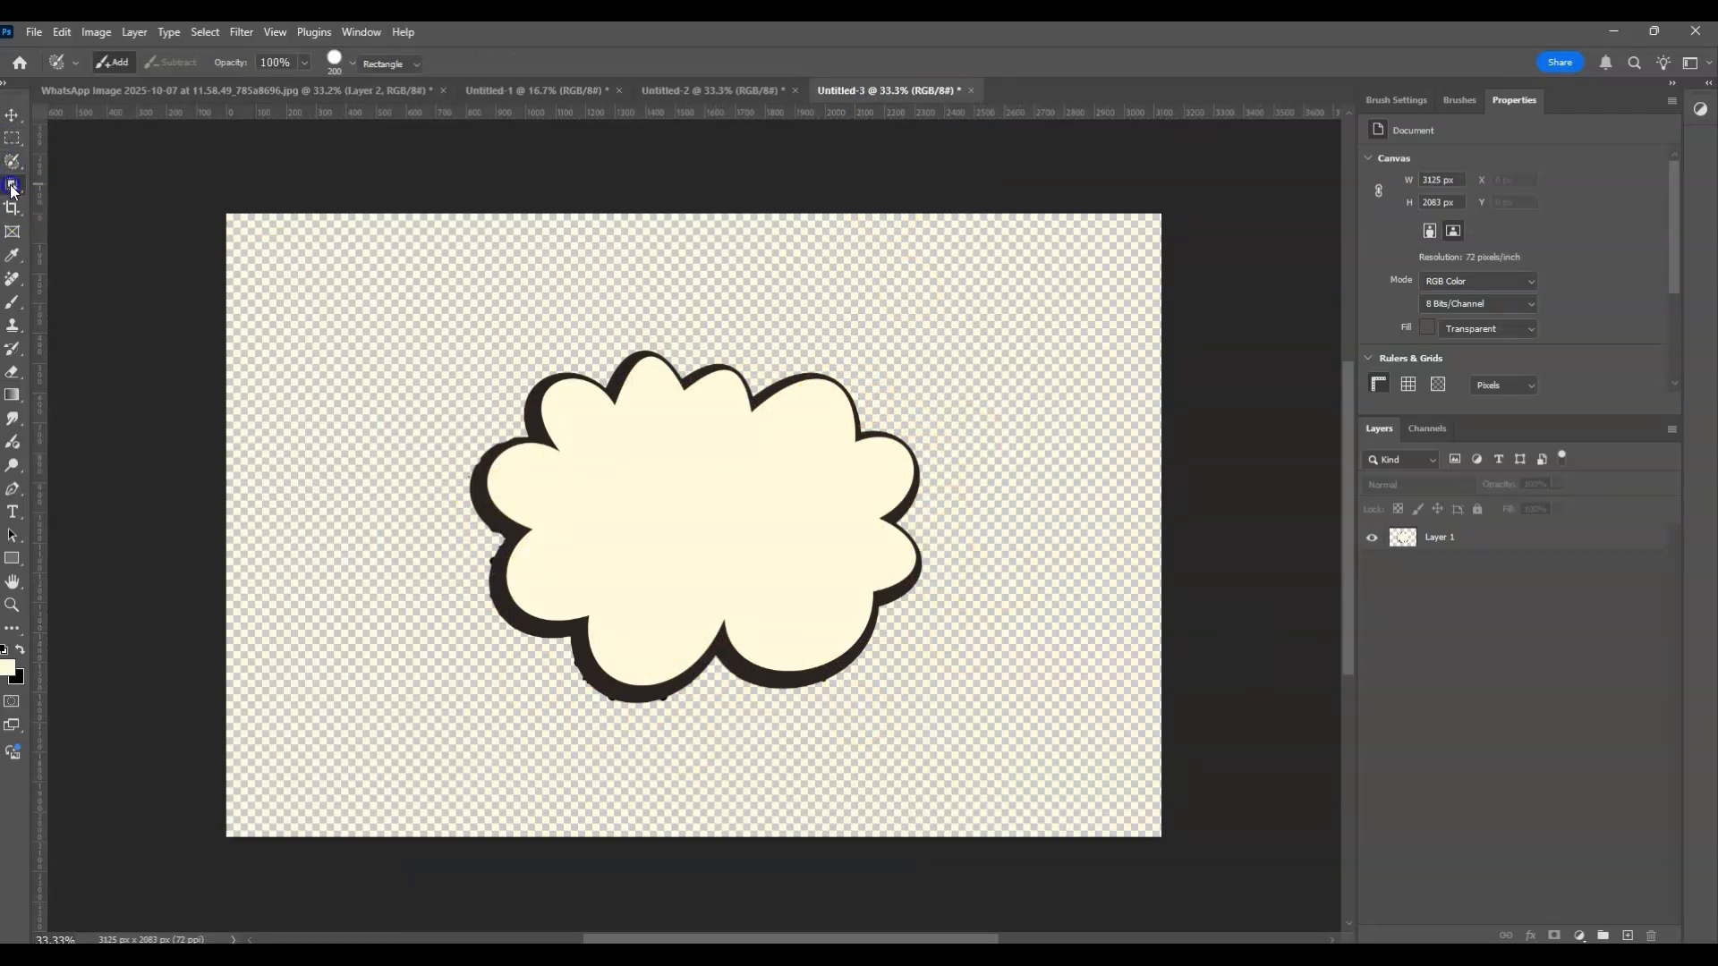
pyautogui.click(653, 476)
pyautogui.click(844, 413)
pyautogui.click(1479, 535)
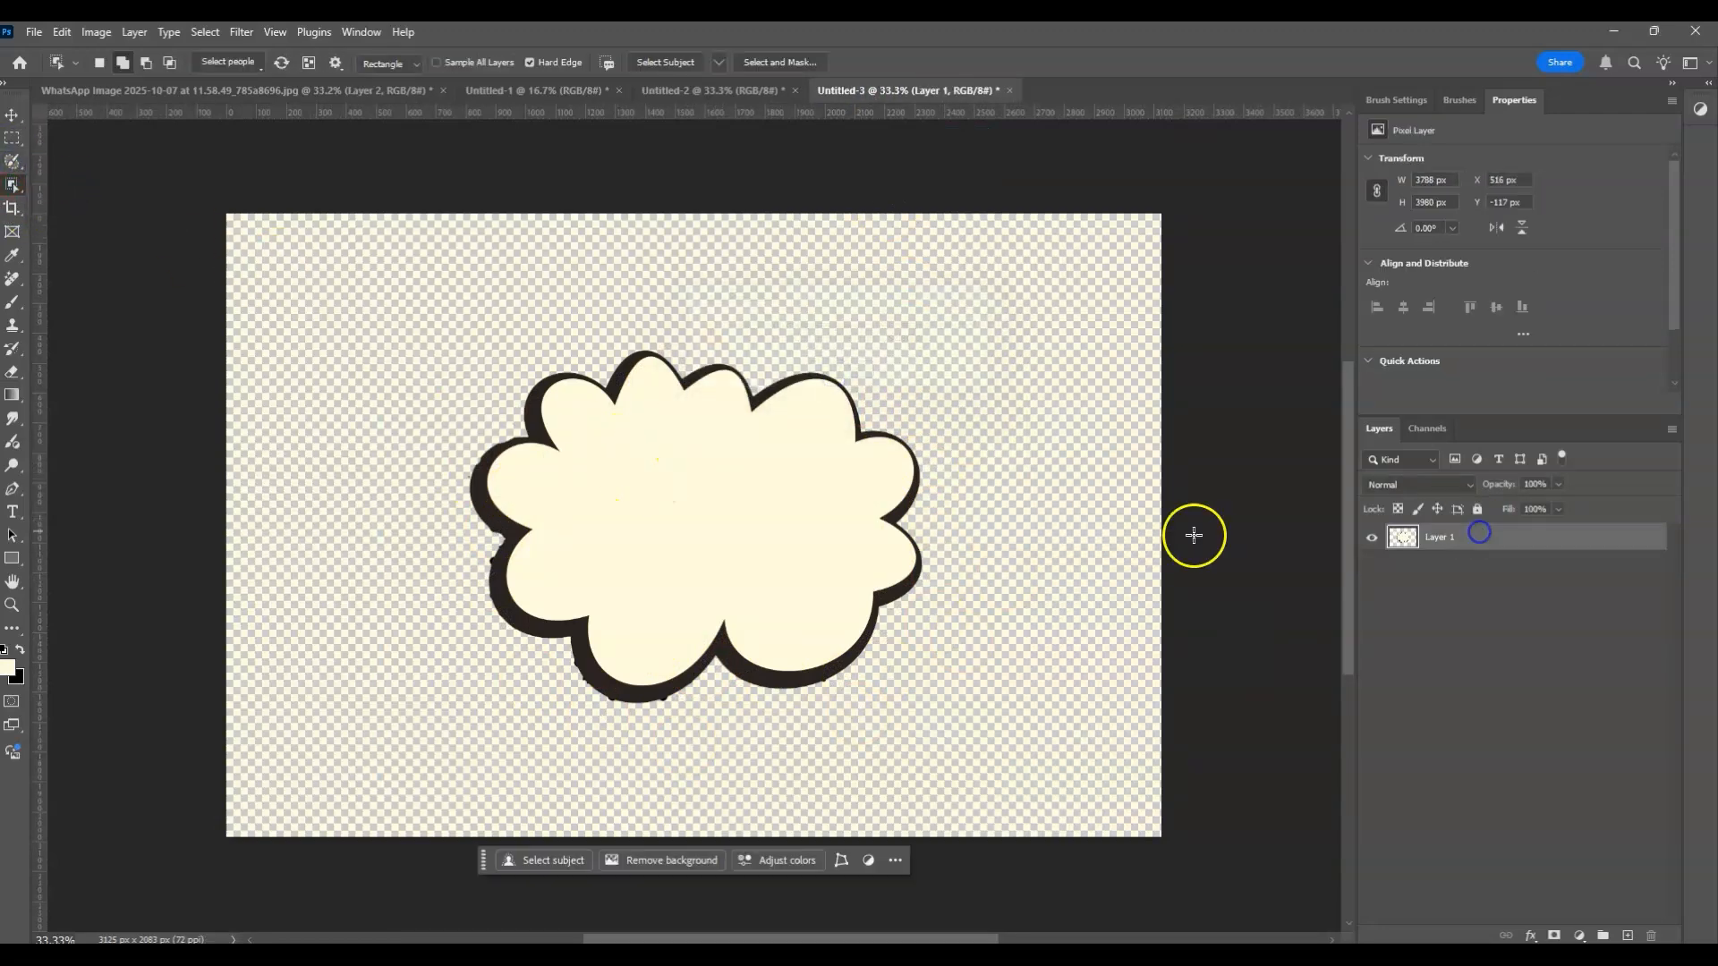
pyautogui.click(650, 475)
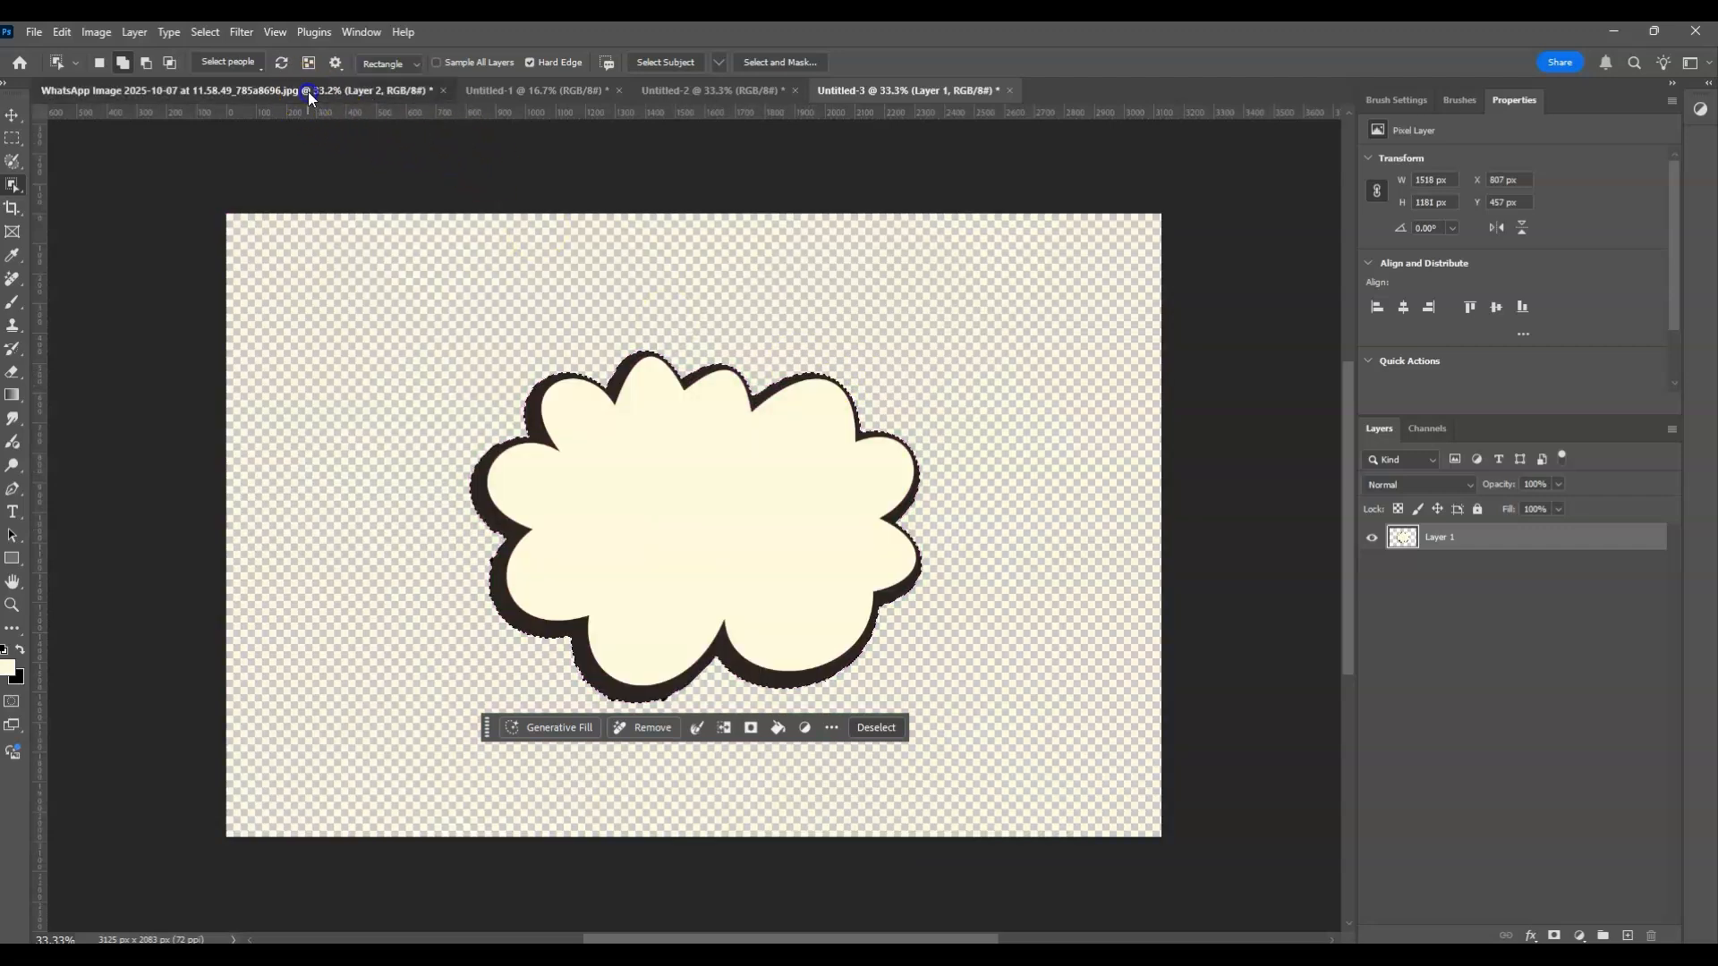
pyautogui.click(313, 92)
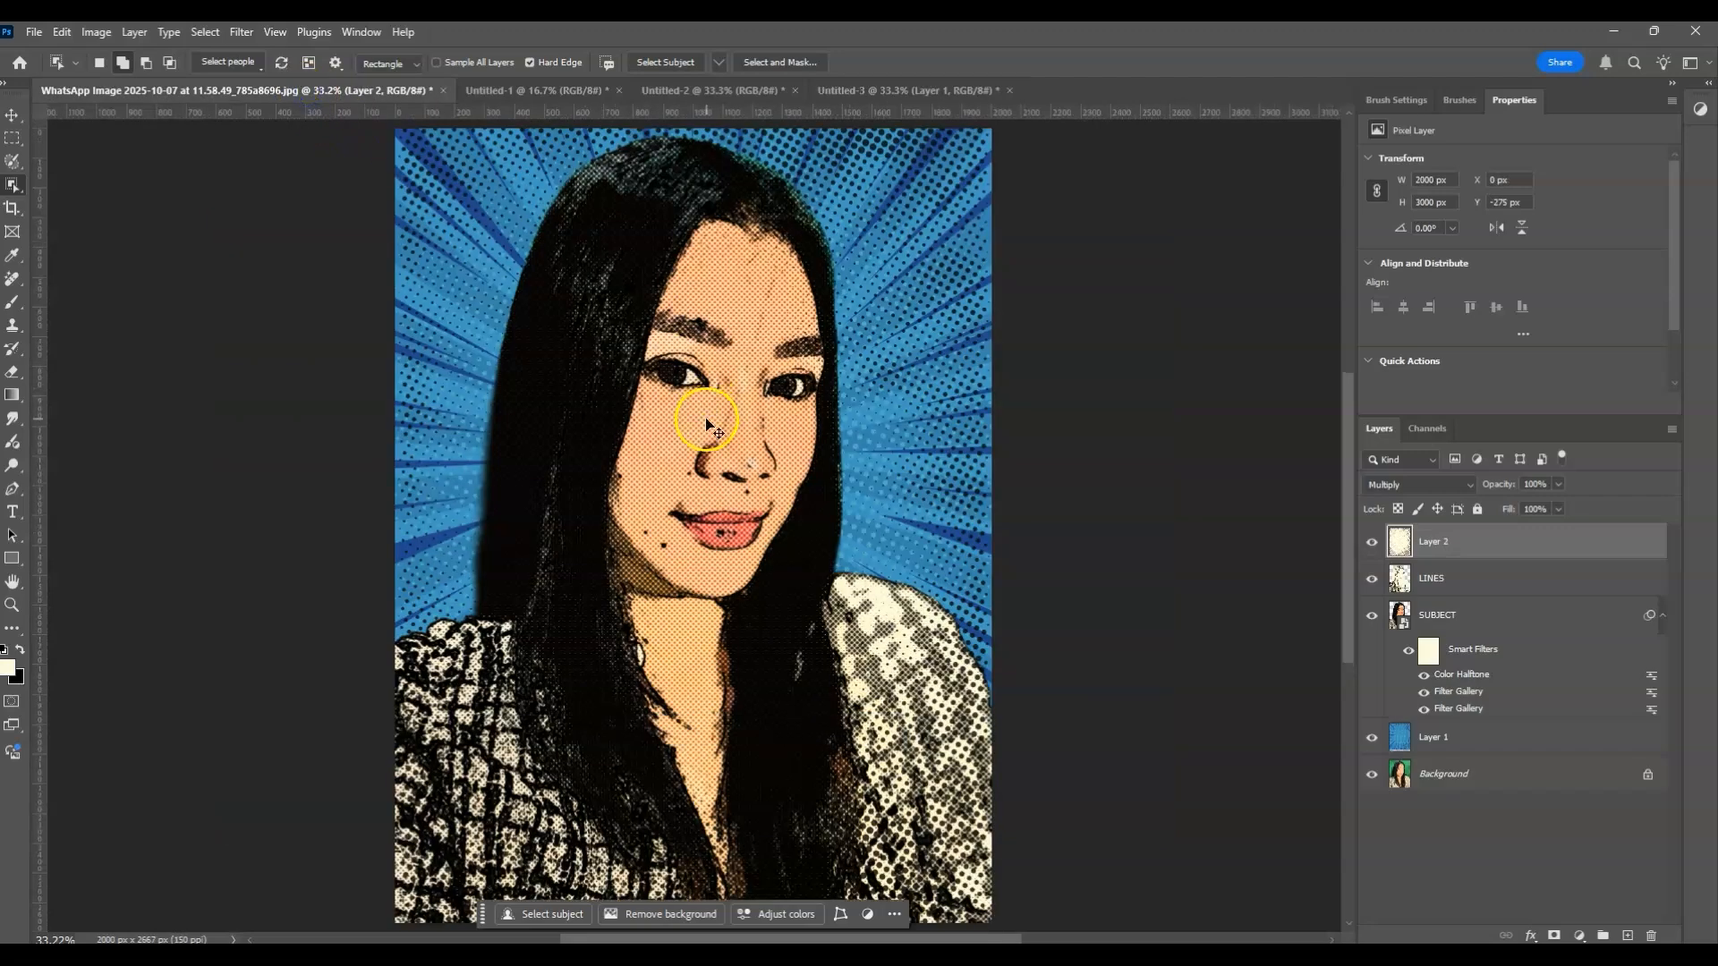
pyautogui.hotkey('ctrl', 'v')
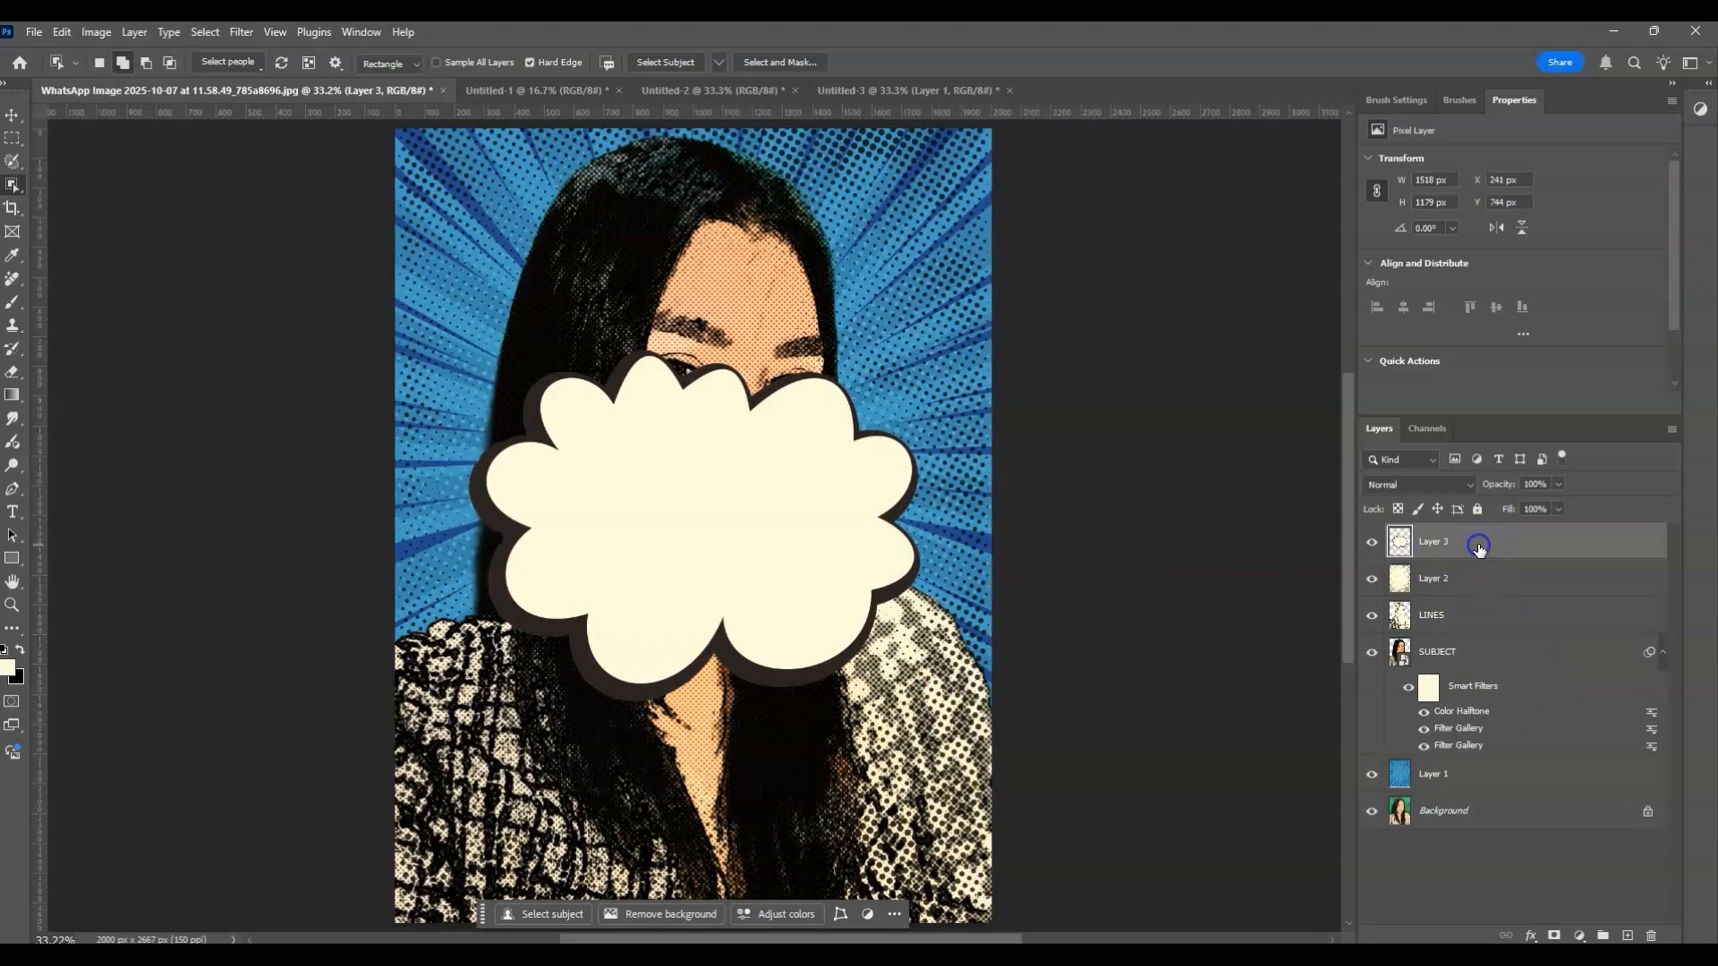
# Scale the speech bubble to about 74% and place it over the lower-right part of the portrait, below the chin
pyautogui.hotkey('ctrl', 't')
pyautogui.moveTo(916, 349); pyautogui.dragTo(801, 442)
pyautogui.moveTo(740, 558); pyautogui.dragTo(881, 746)
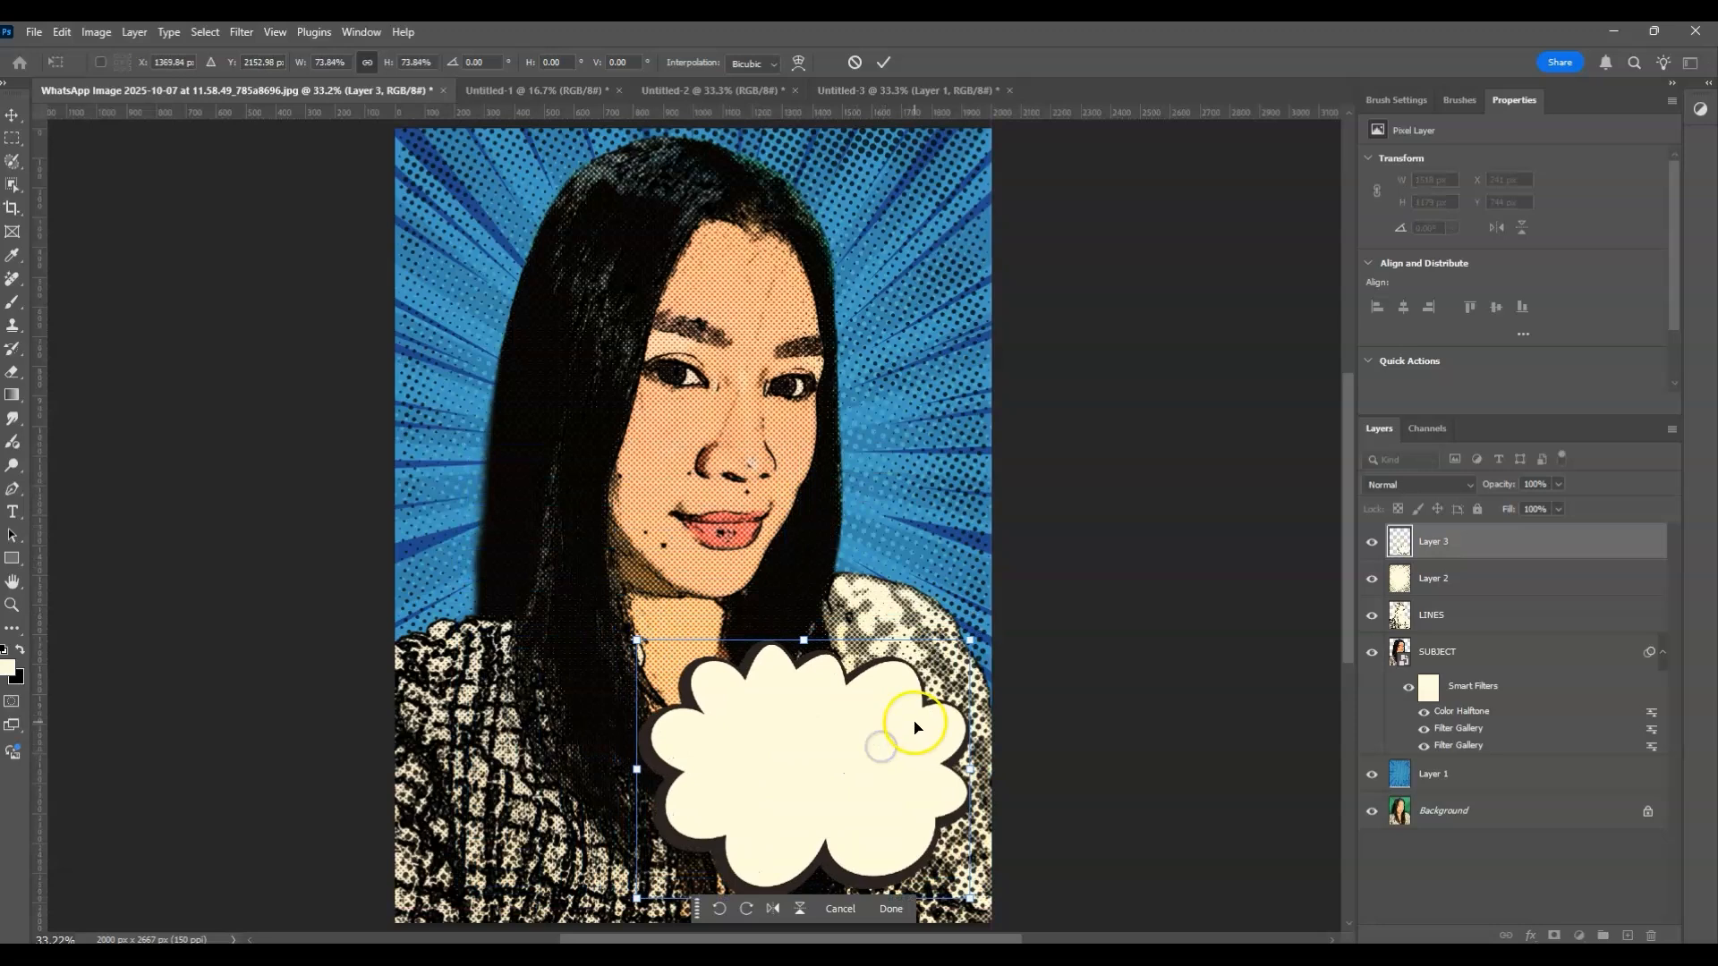
pyautogui.press('Return')
pyautogui.click(1572, 862)
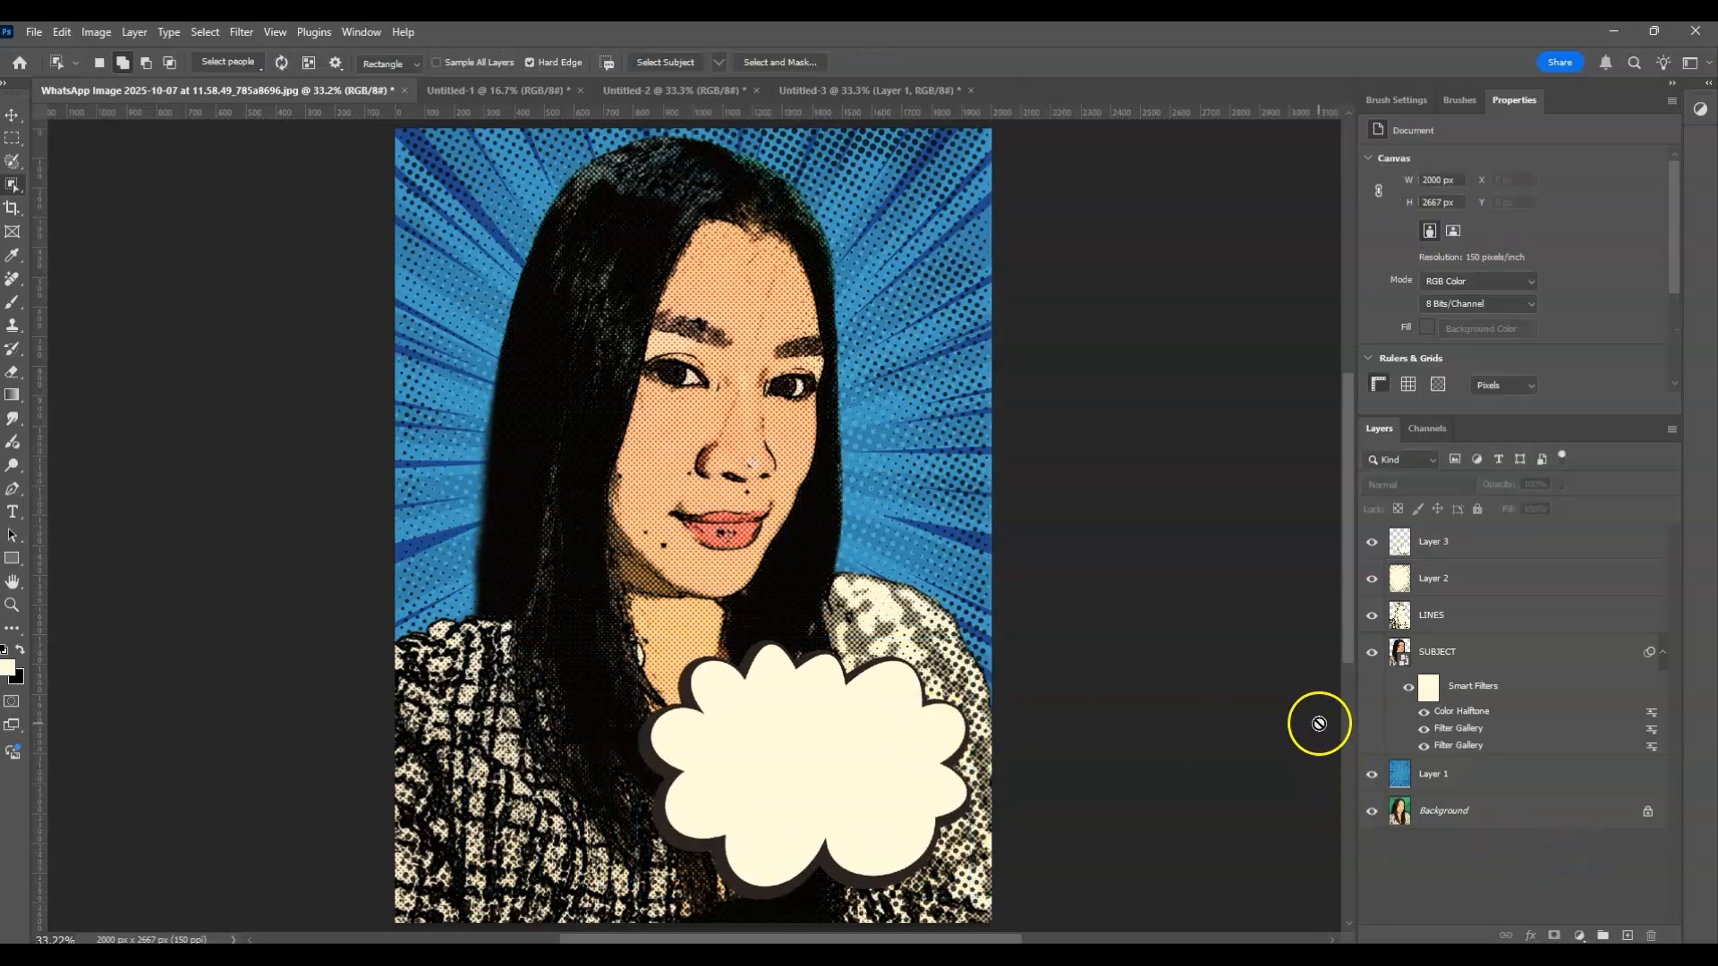
# Start a text layer inside the speech bubble in the Oups Regular font, replacing the placeholder text with "COM"
pyautogui.click(14, 514)
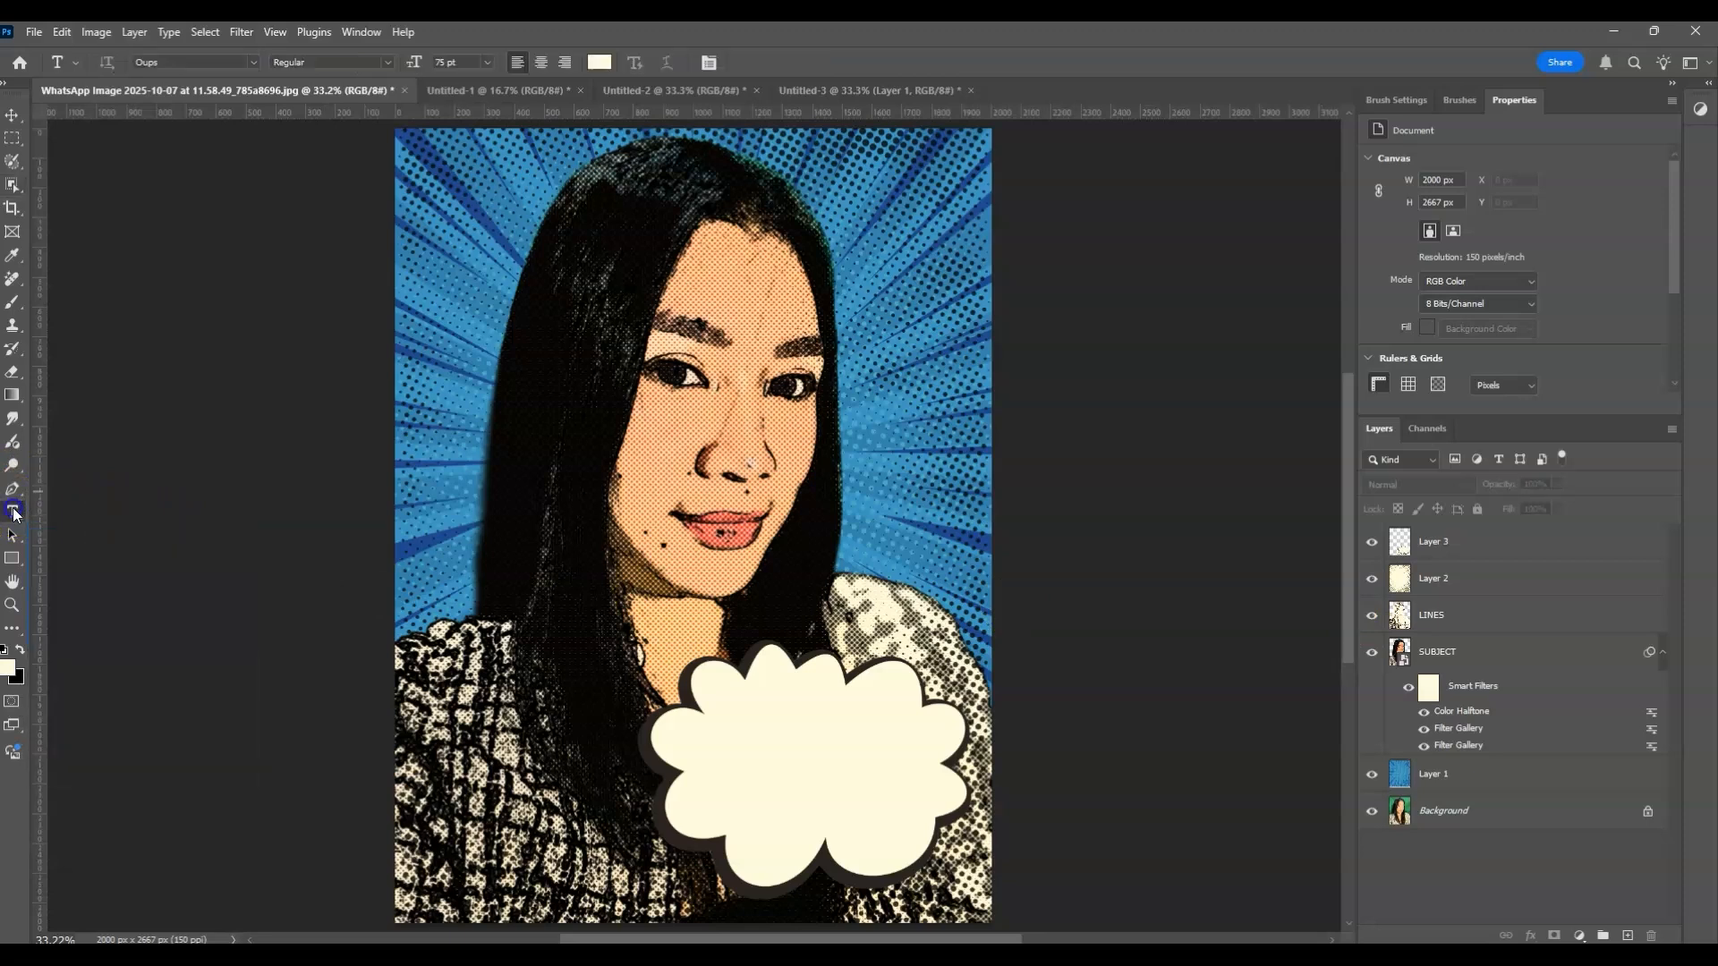
pyautogui.click(253, 64)
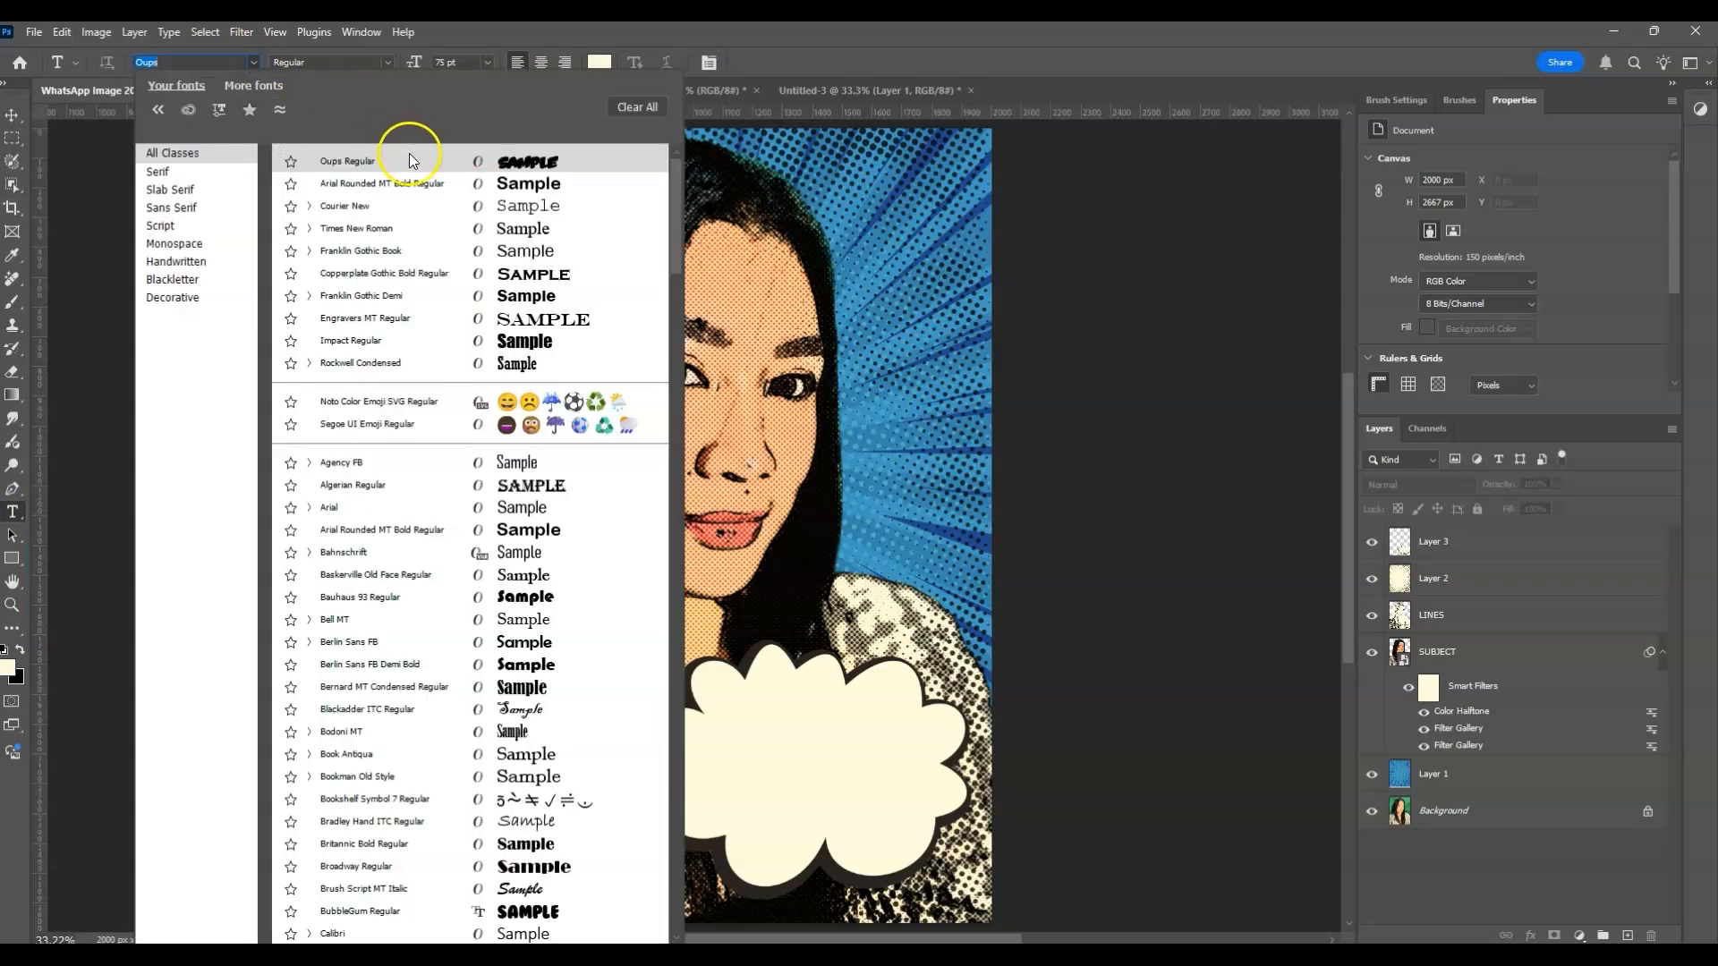
pyautogui.click(361, 161)
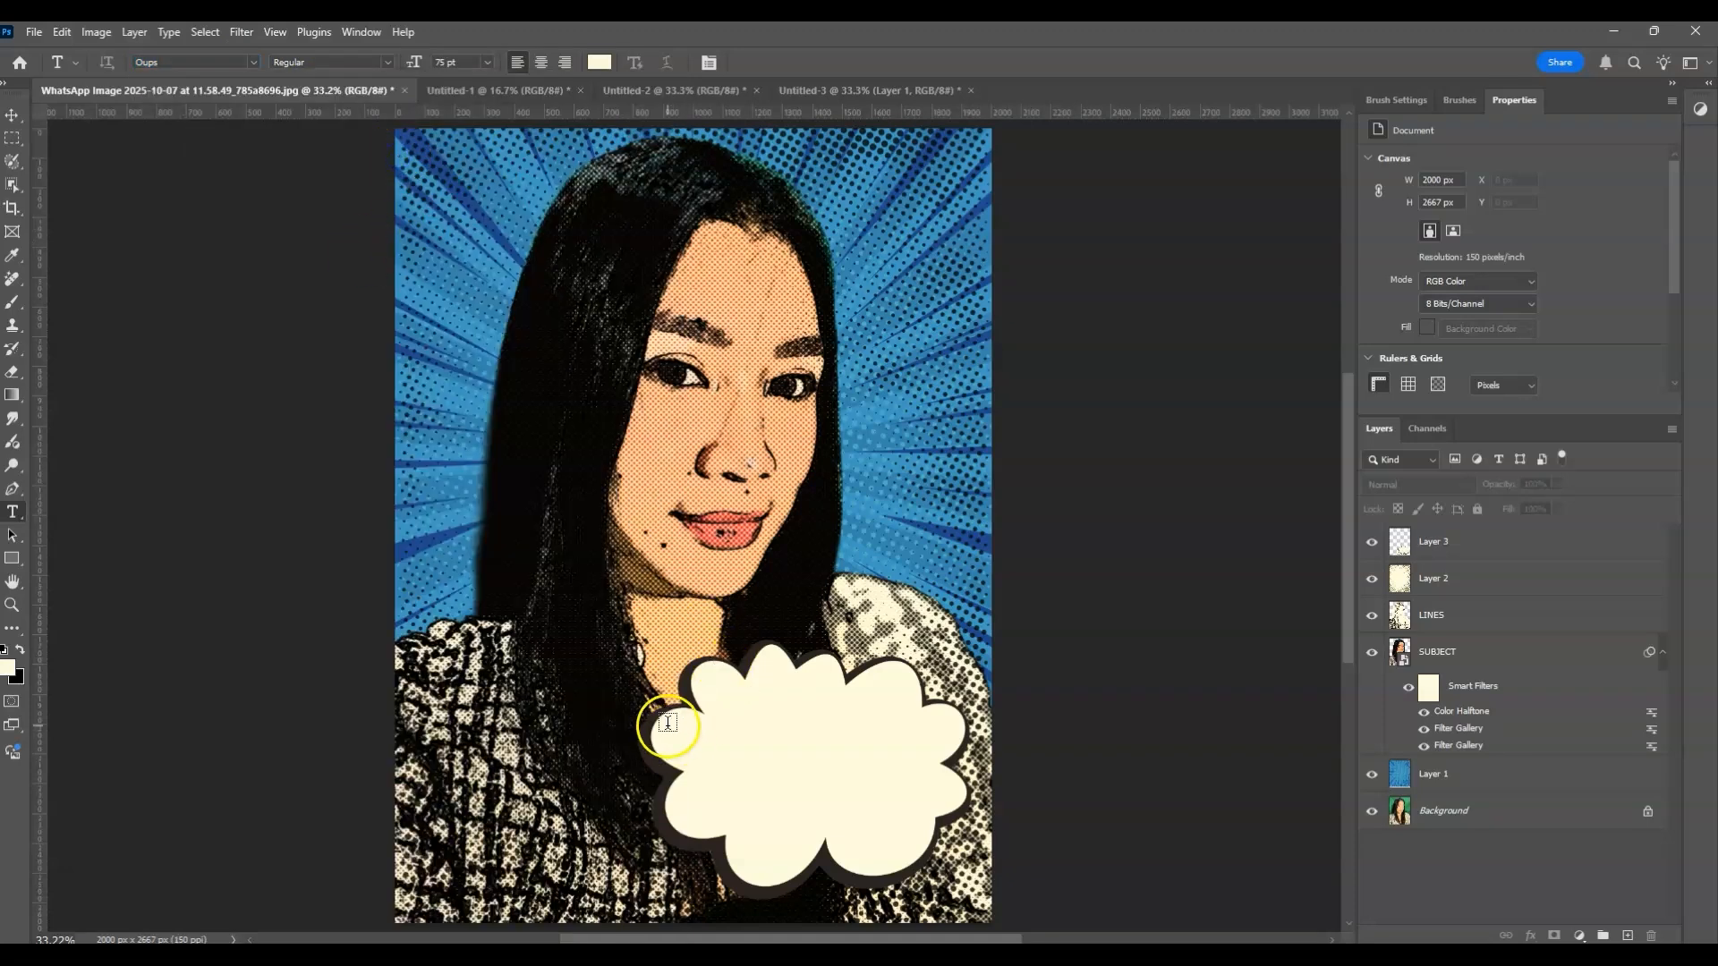
pyautogui.click(748, 760)
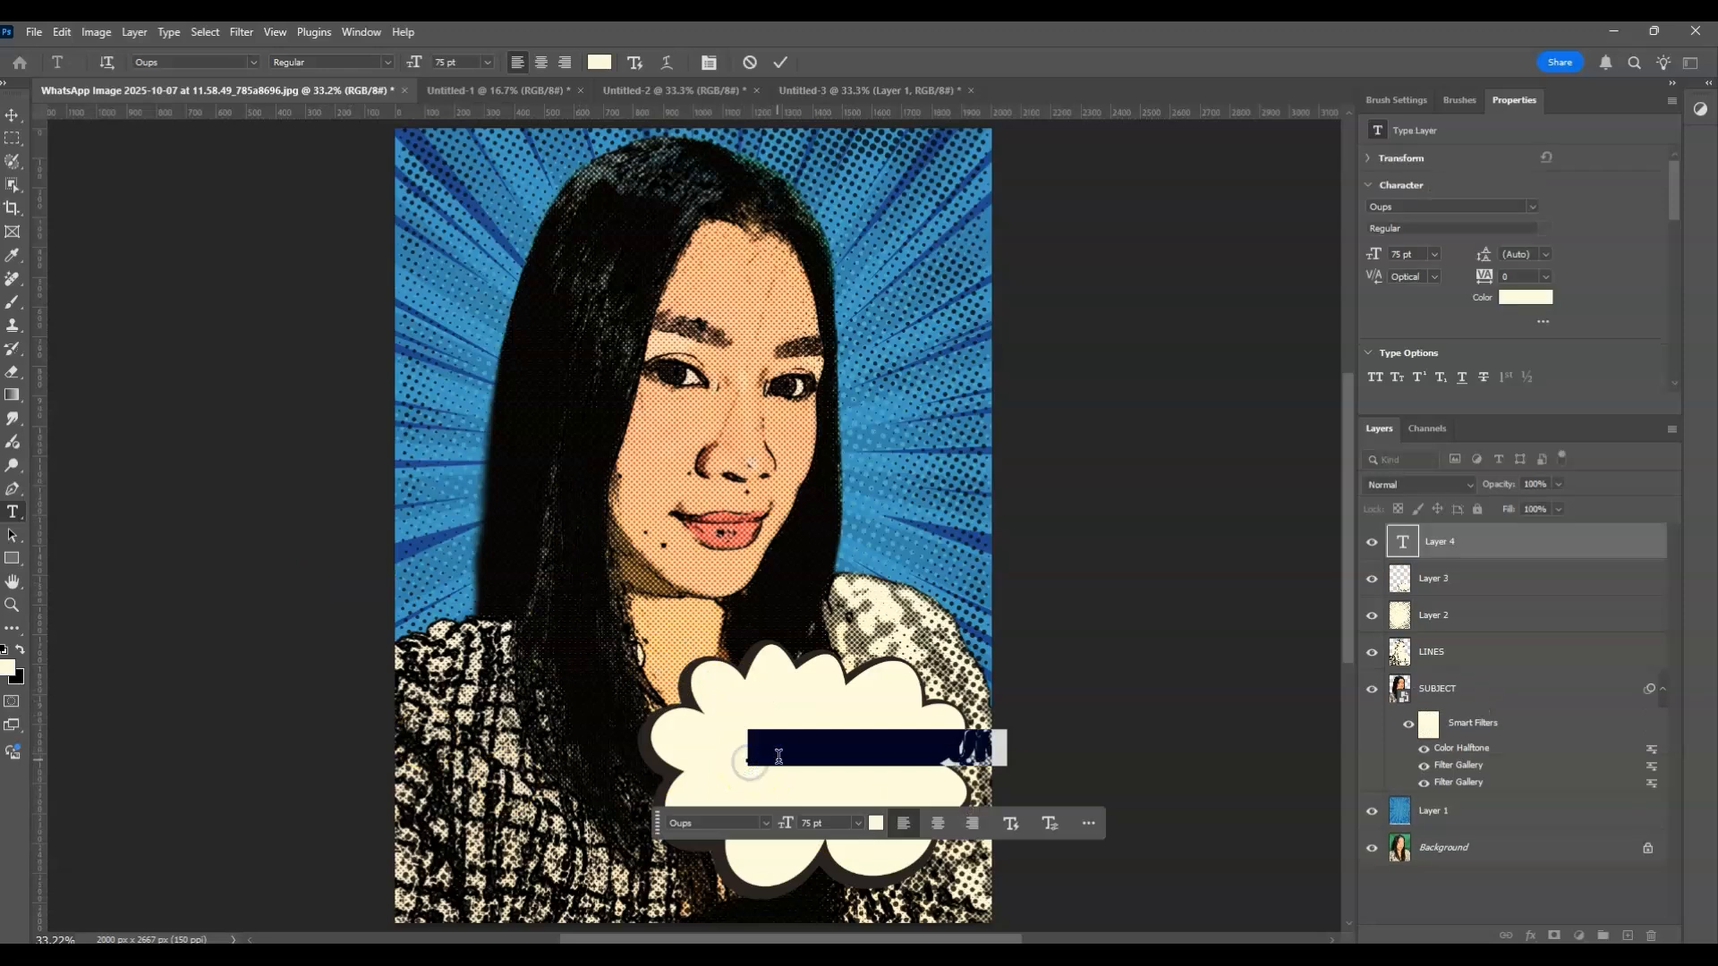
pyautogui.hotkey('ctrl', 'a')
pyautogui.press('BackSpace')
pyautogui.hotkey('ctrl', 'a')
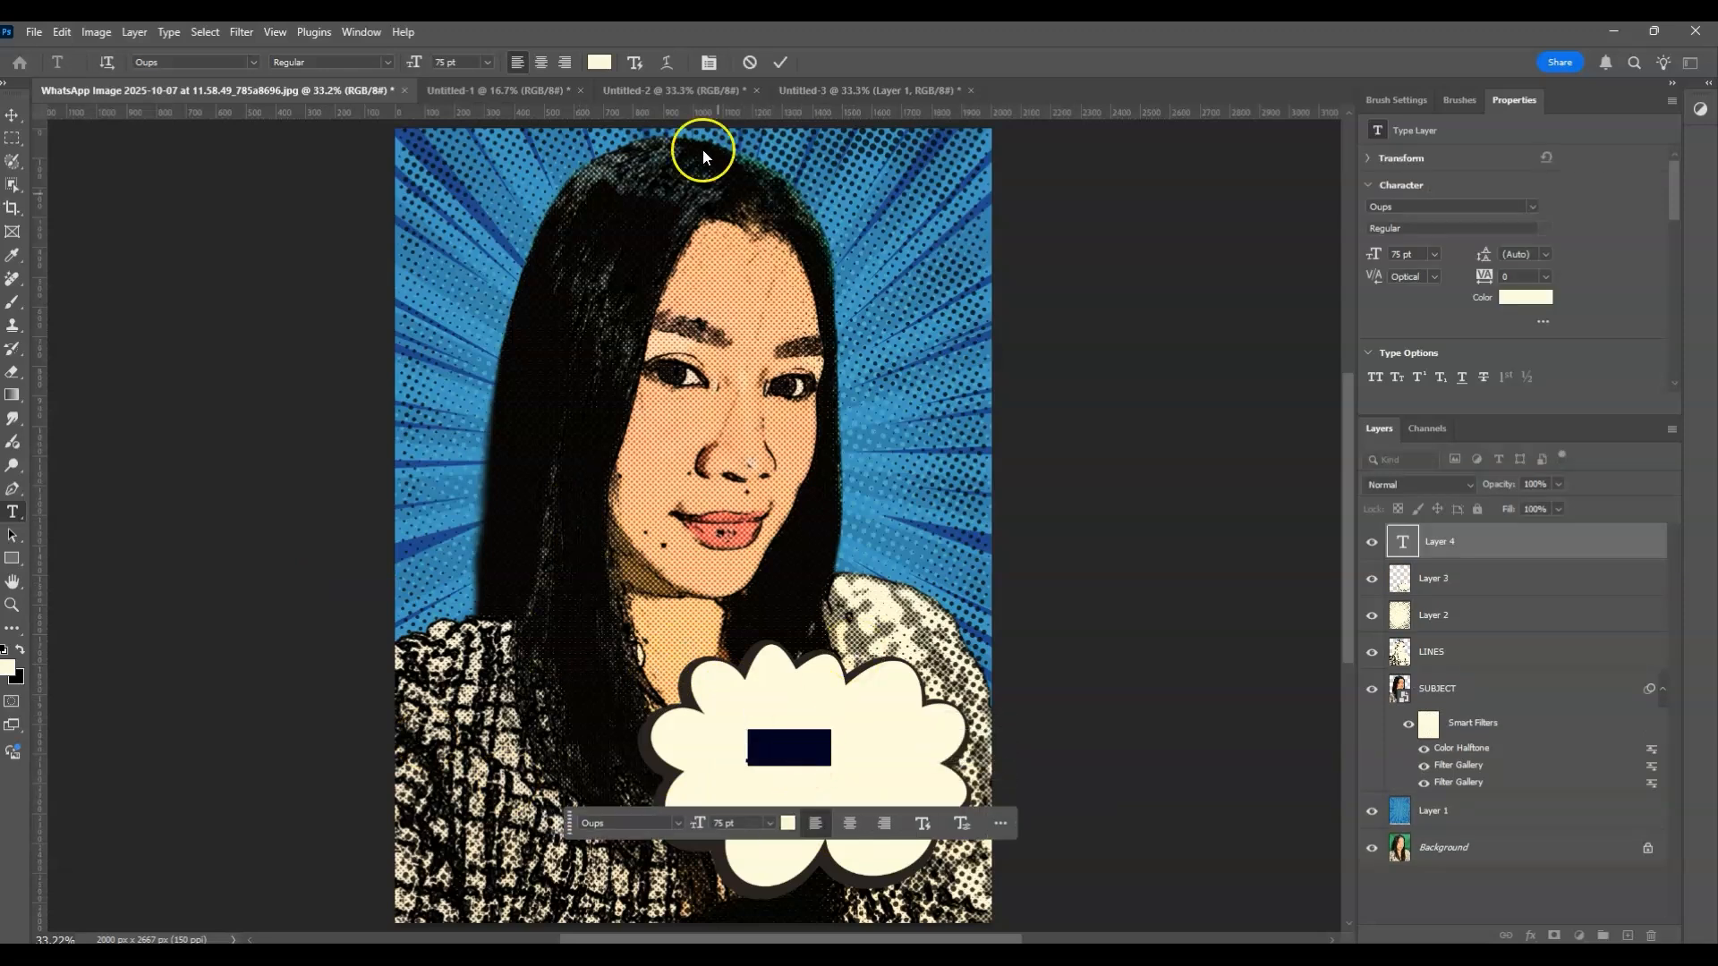
# Set the bubble text's colour to black (000000) and complete the wording to "COMIC effect!" on two lines
pyautogui.click(600, 63)
pyautogui.click(907, 904)
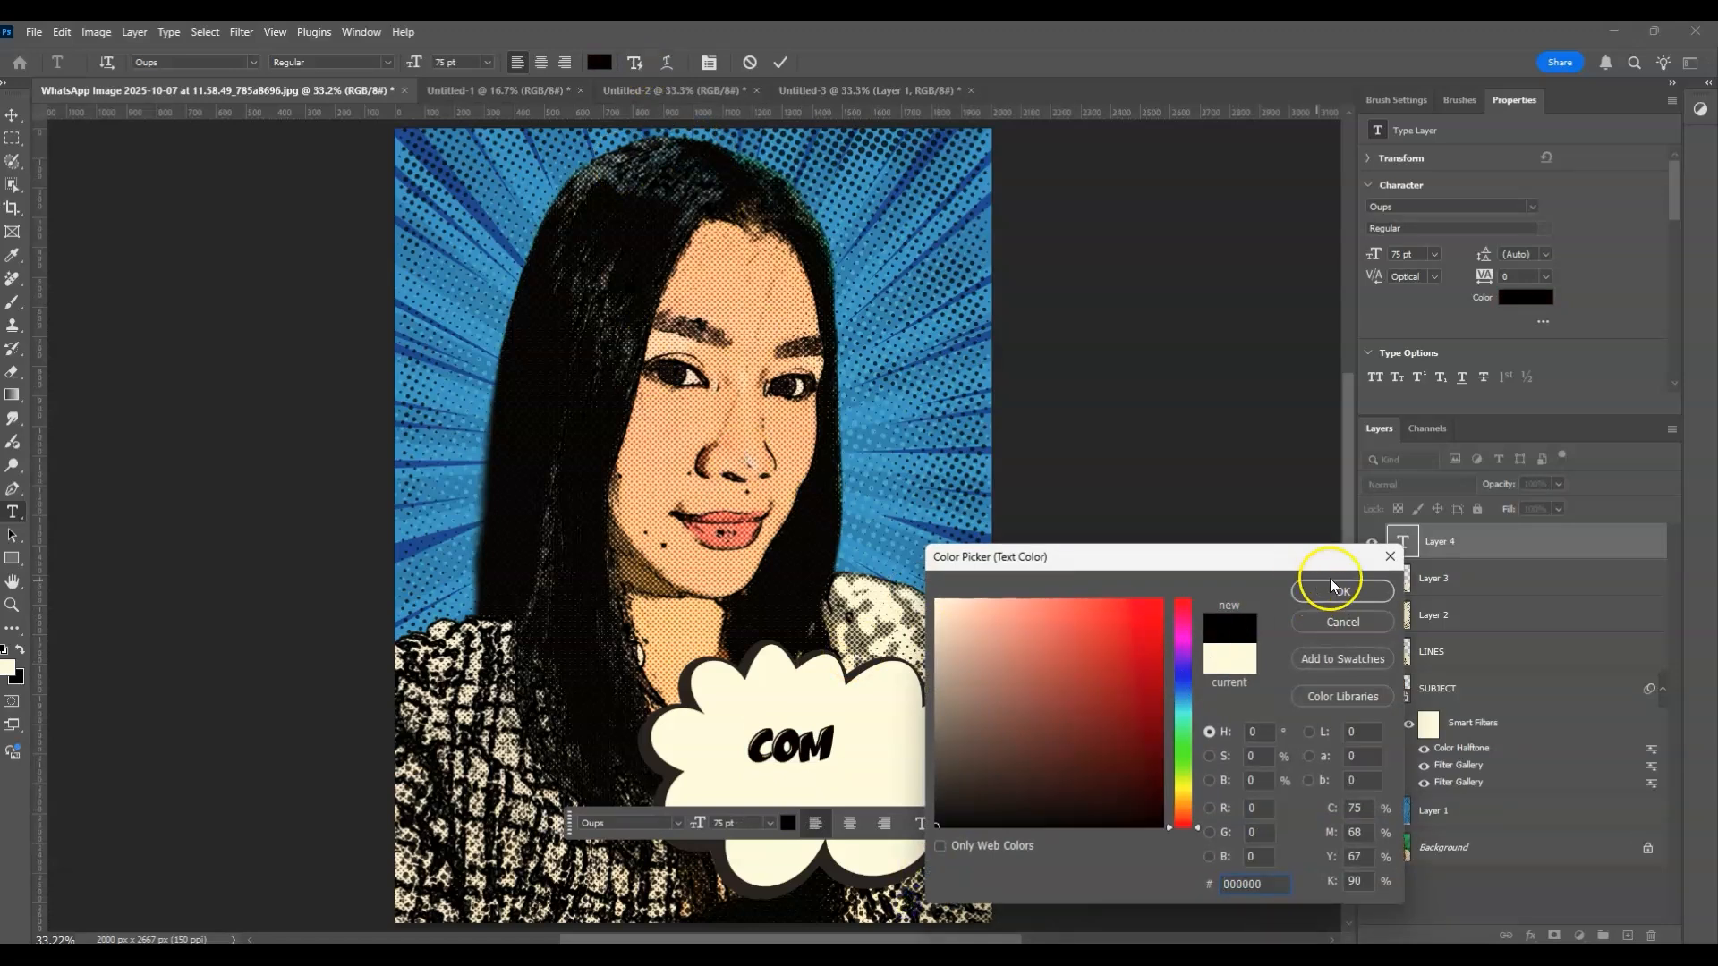
pyautogui.click(1336, 591)
pyautogui.click(837, 747)
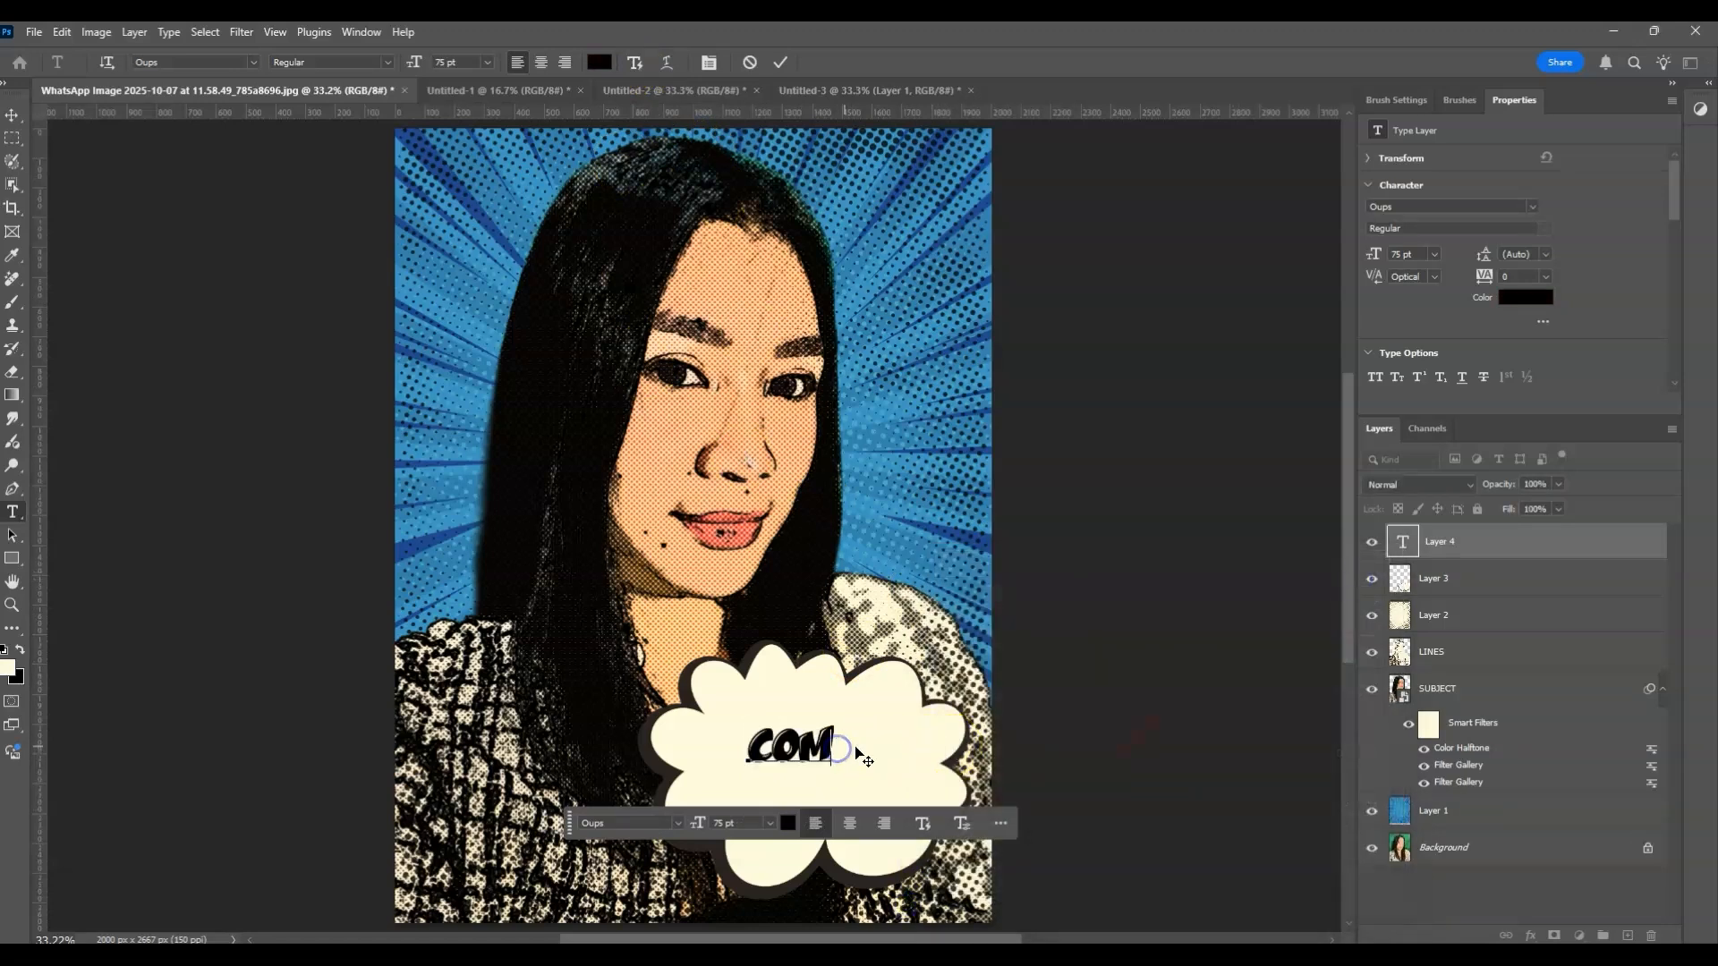
pyautogui.write('IC ')
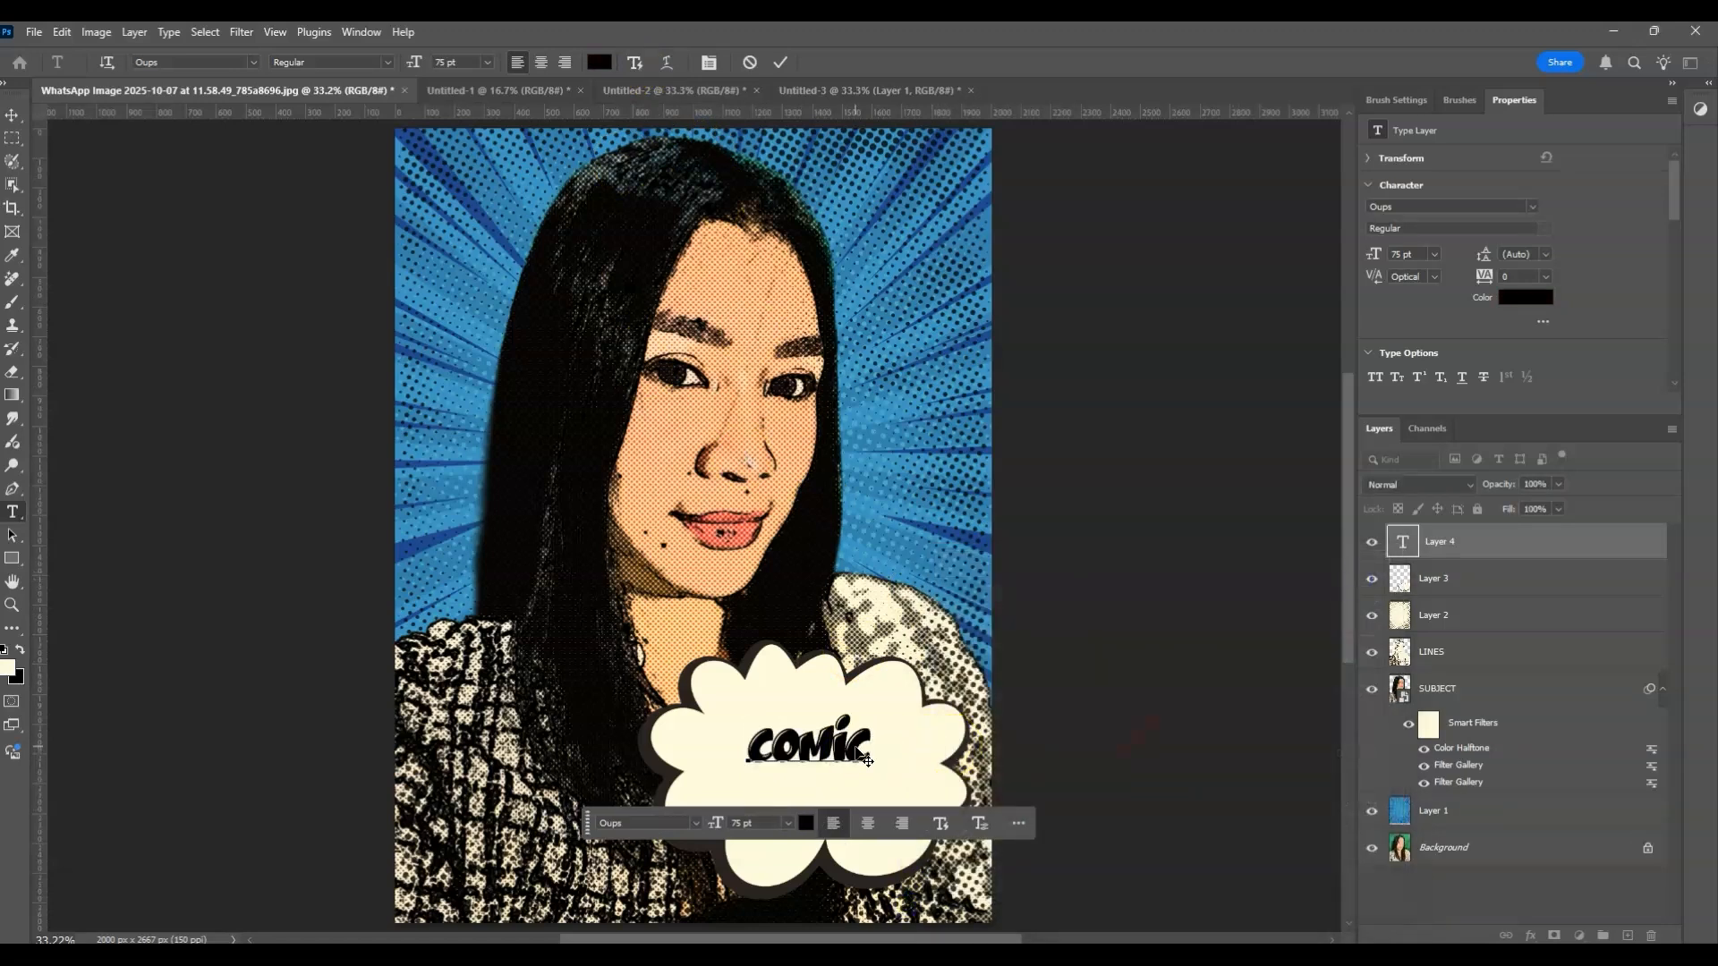
pyautogui.write('effect!')
pyautogui.click(1521, 895)
# Enlarge the "COMIC effect!" text to about 126% and centre it inside the speech bubble
pyautogui.click(1521, 543)
pyautogui.hotkey('ctrl', 't')
pyautogui.moveTo(910, 712); pyautogui.dragTo(946, 687)
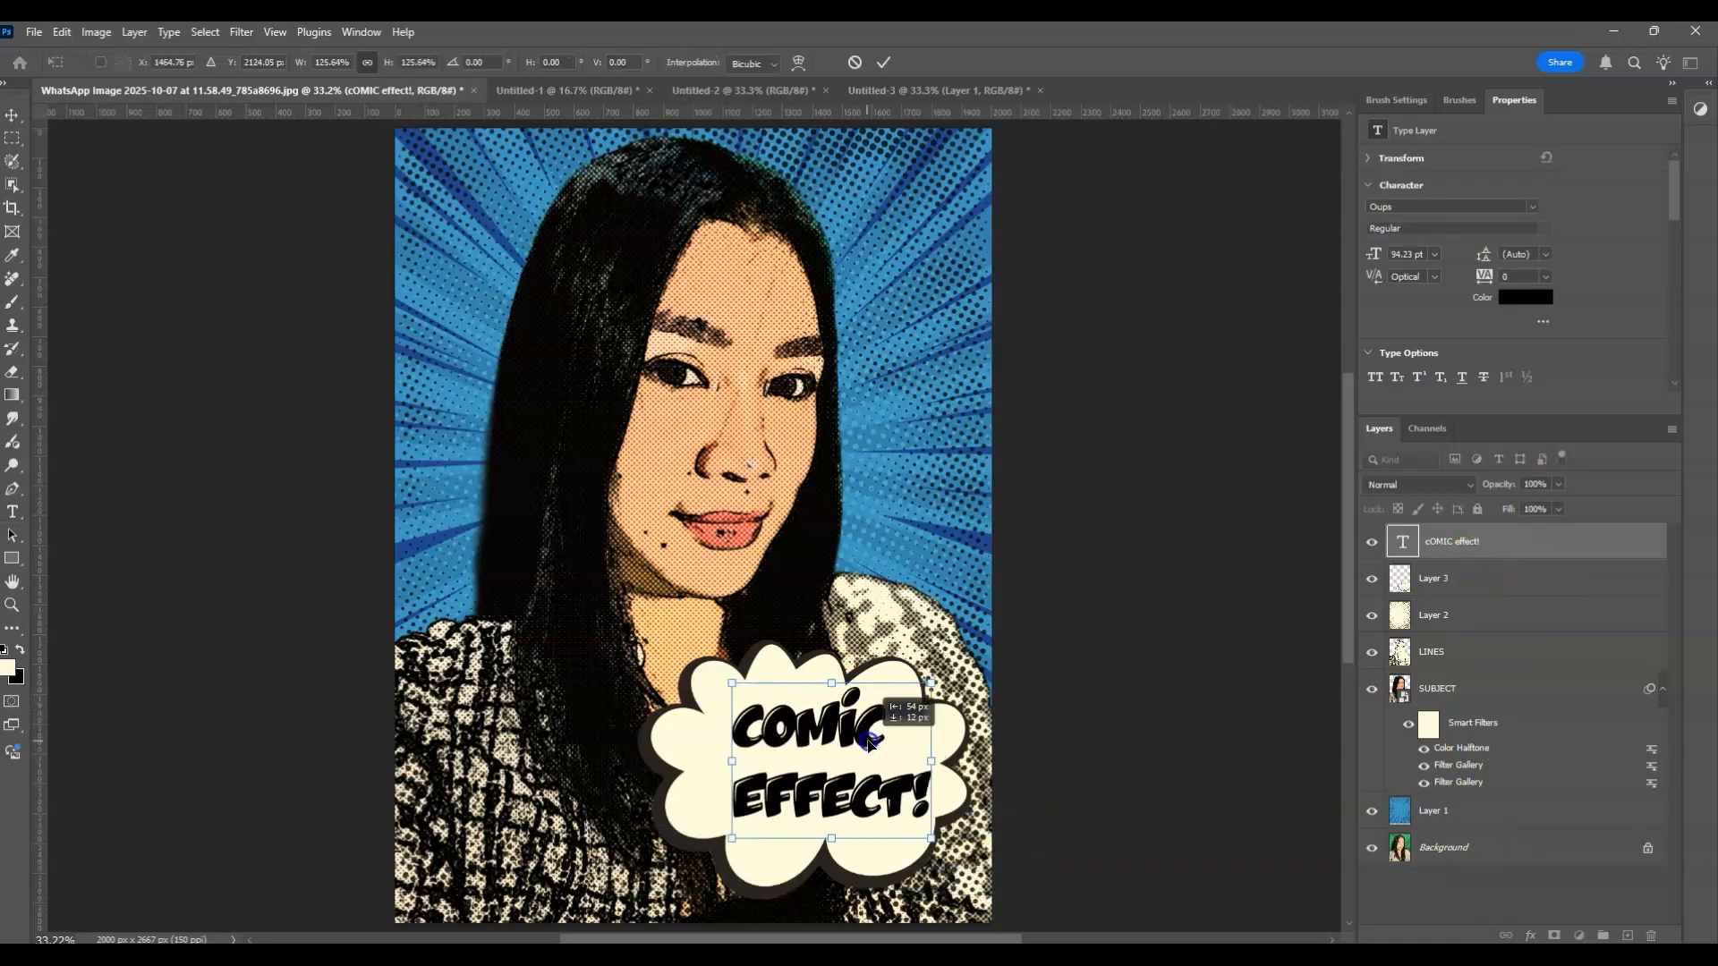
pyautogui.moveTo(875, 734); pyautogui.dragTo(862, 738)
pyautogui.click(1521, 894)
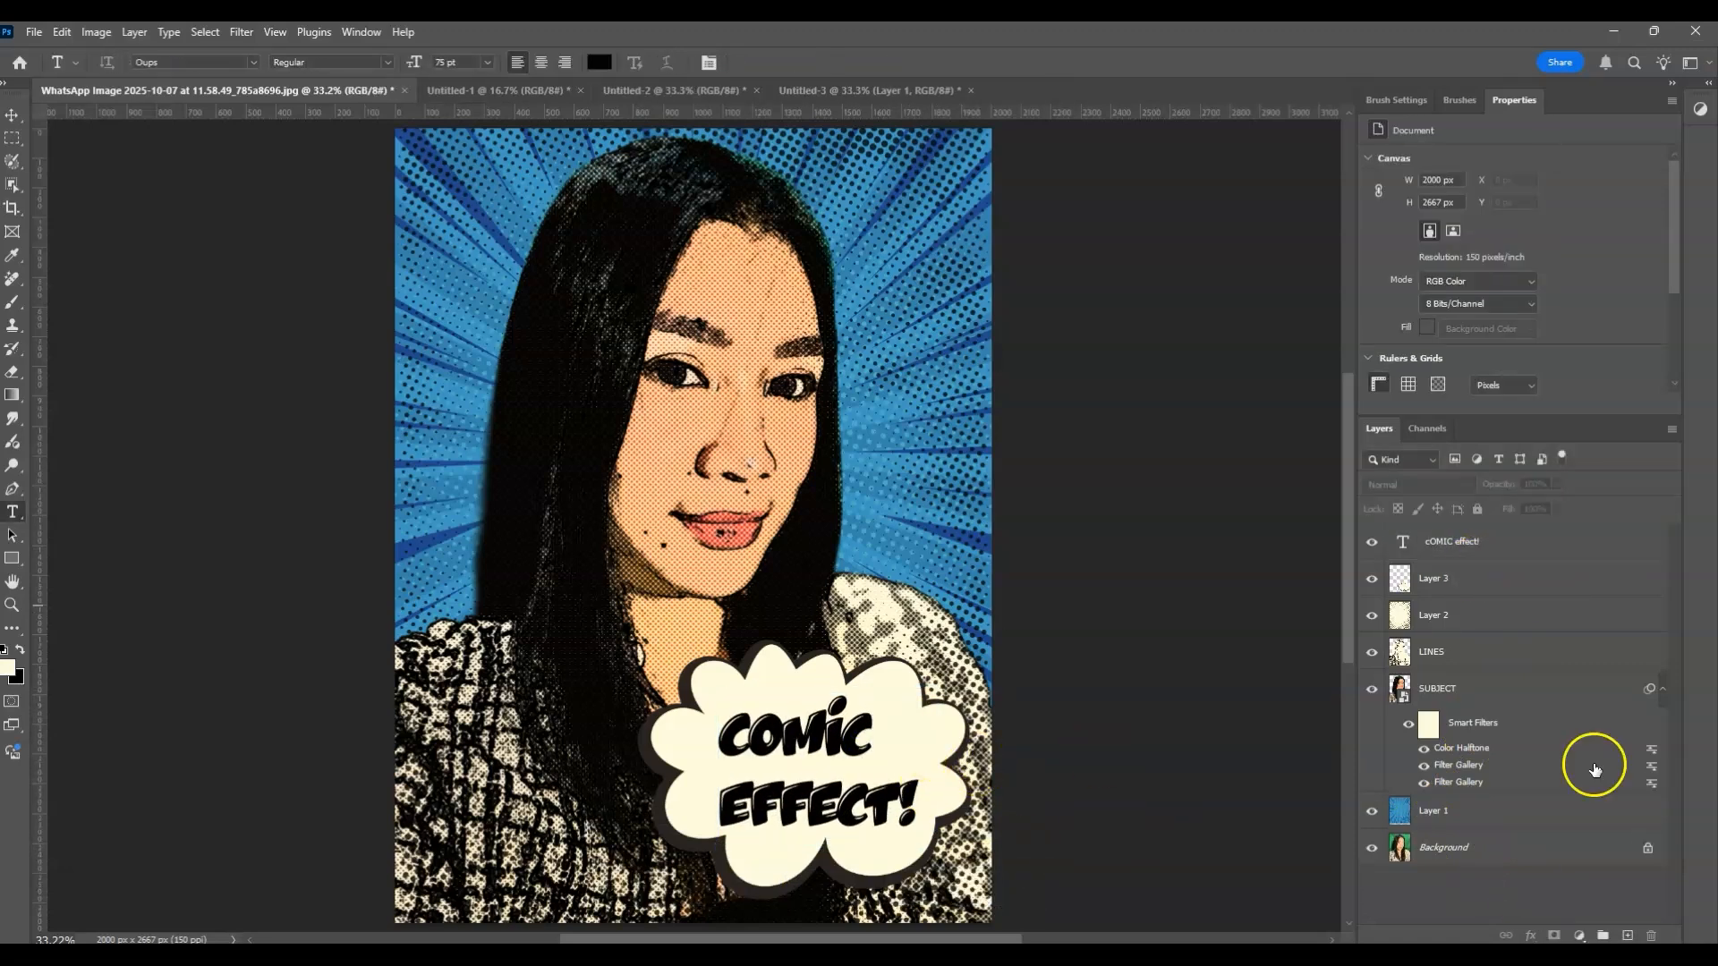
# Duplicate the Background photo layer, move the copy to the top of the layer stack and hide it to compare before and after
pyautogui.click(1572, 845)
pyautogui.hotkey('ctrl', 'j')
pyautogui.moveTo(1568, 841); pyautogui.dragTo(1373, 545)
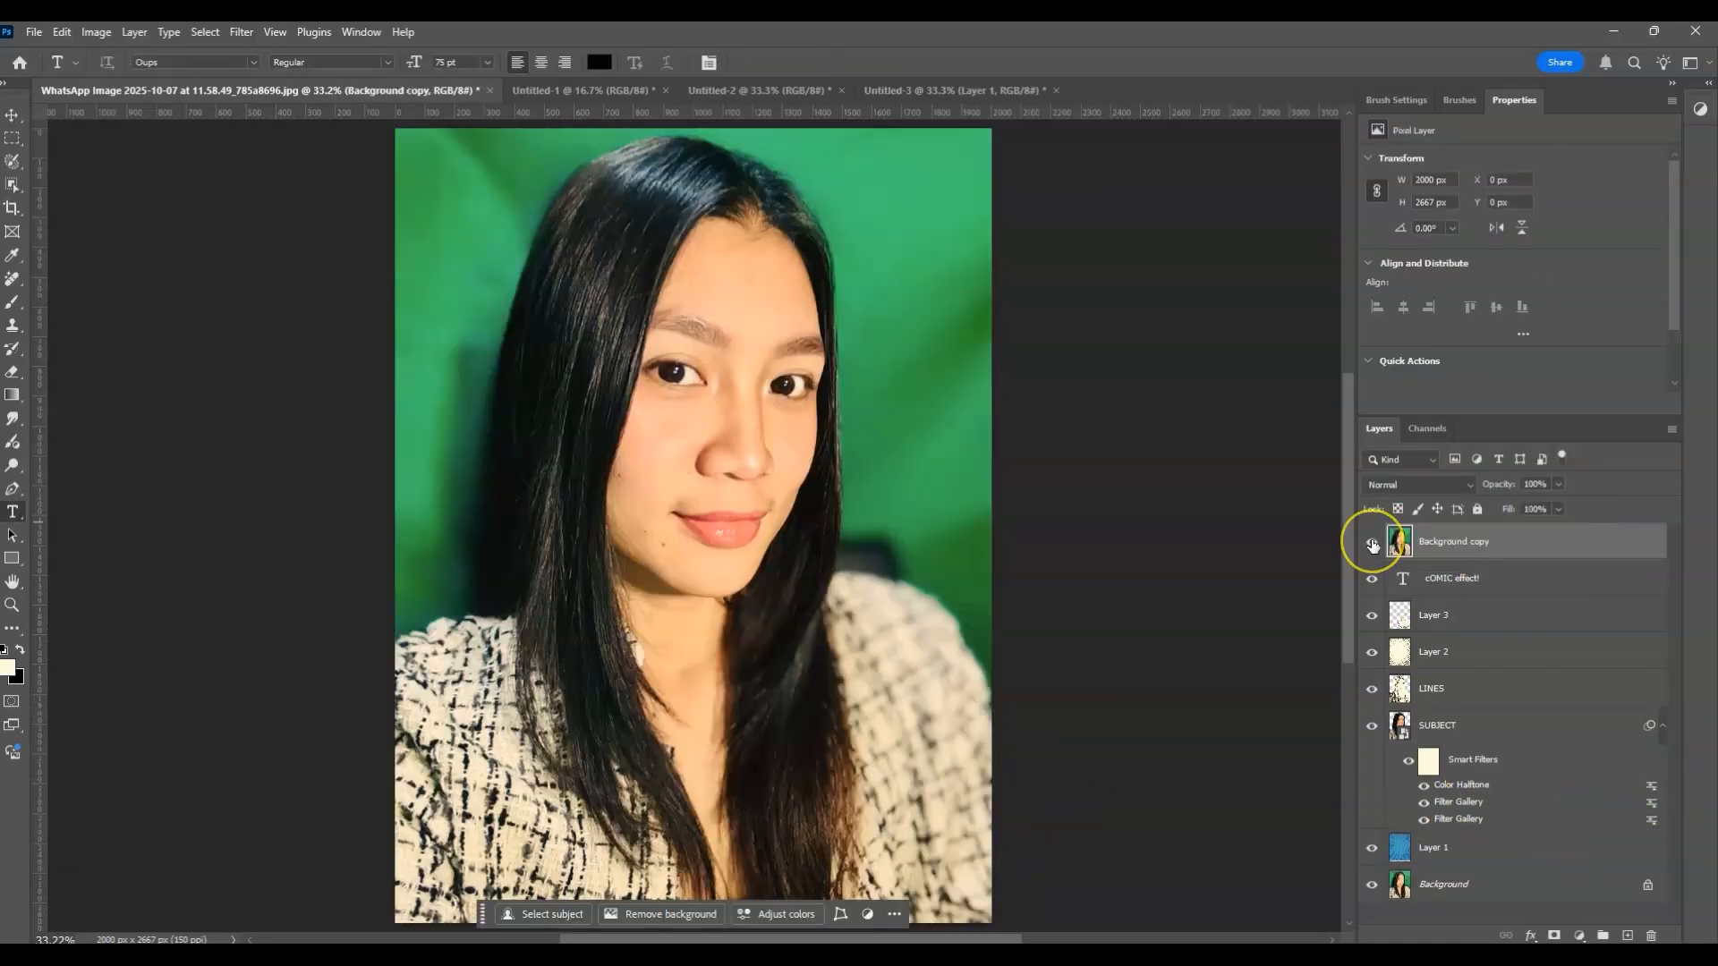
pyautogui.click(1372, 542)
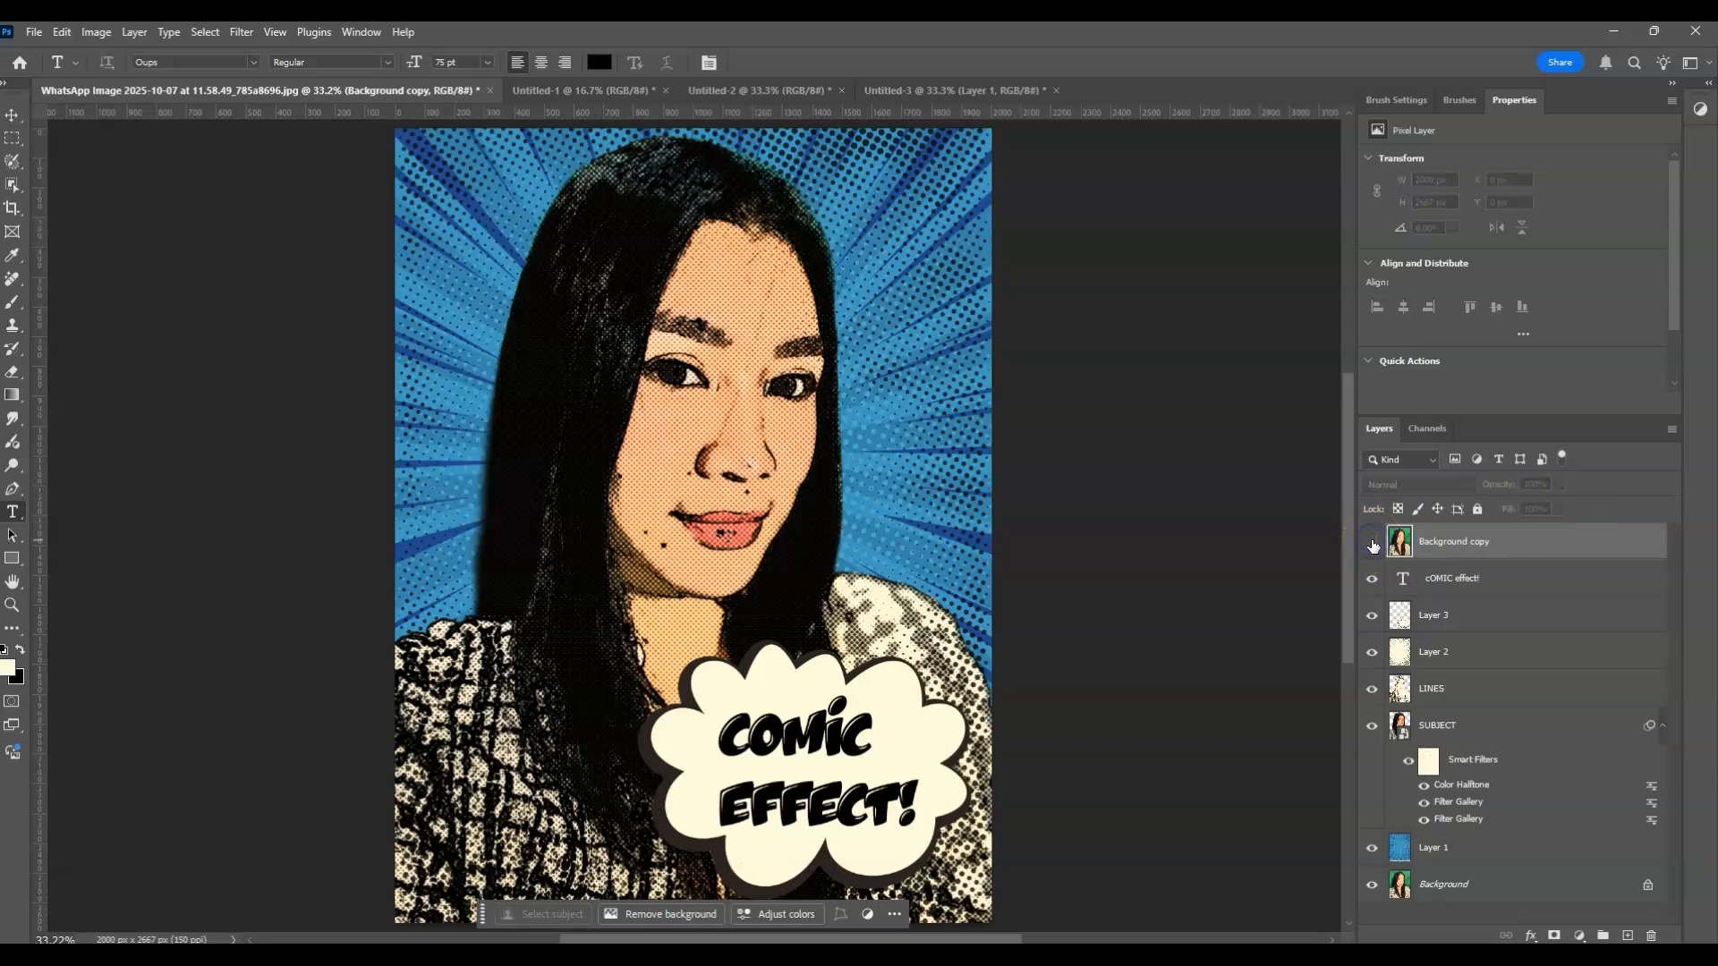